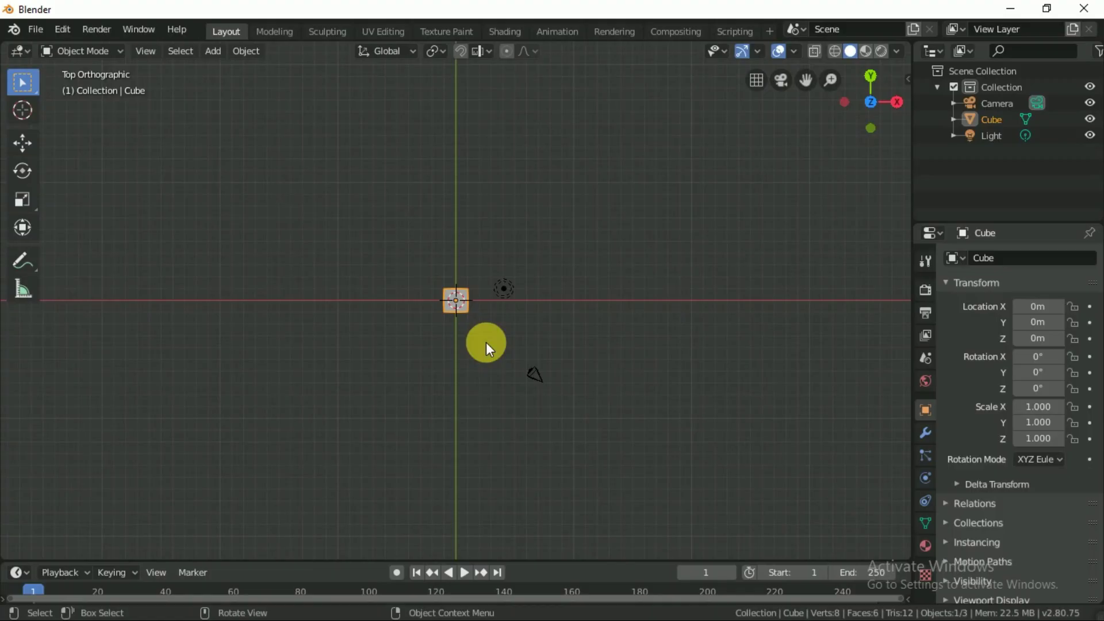
Step: Delete the default camera, cube and light from the scene
key(b)
key(Escape)
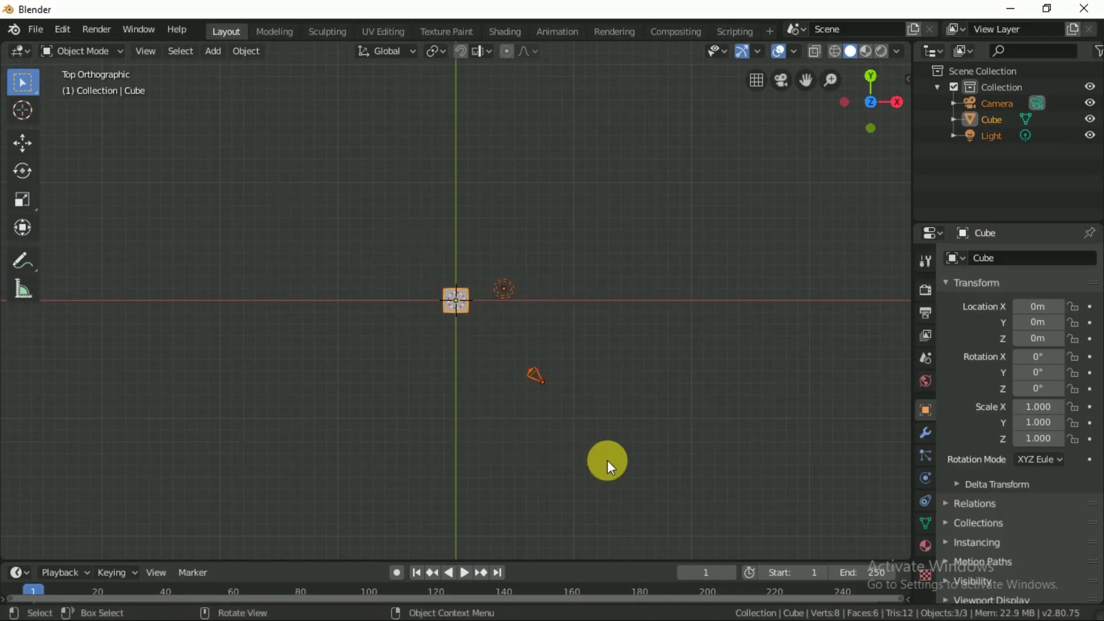
key(Delete)
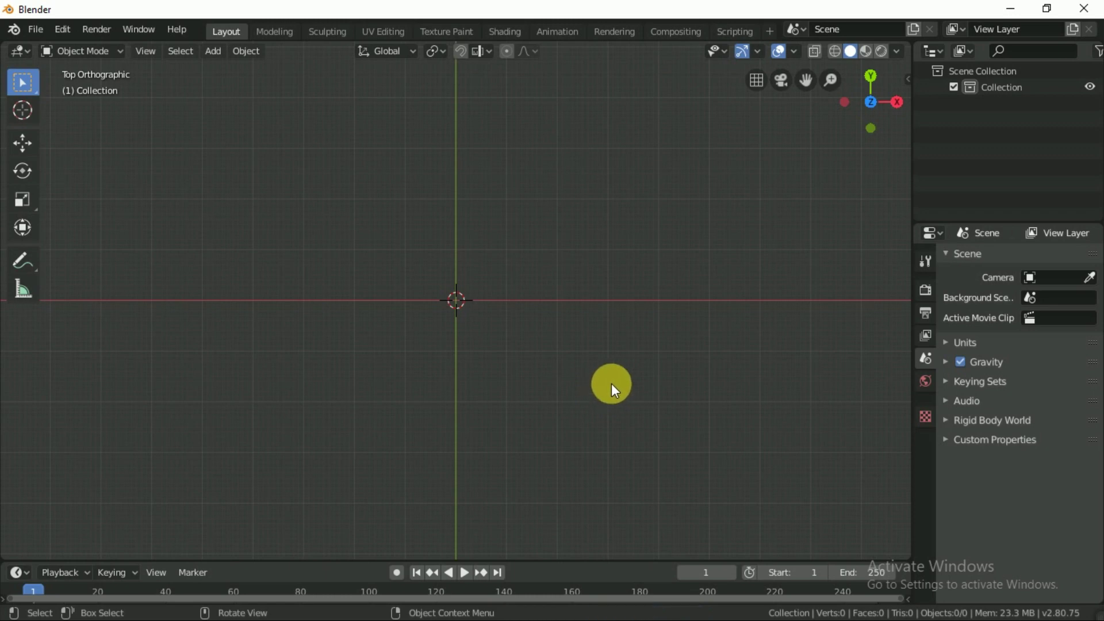
Step: Add a new plane mesh at the scene origin
key(shift+a)
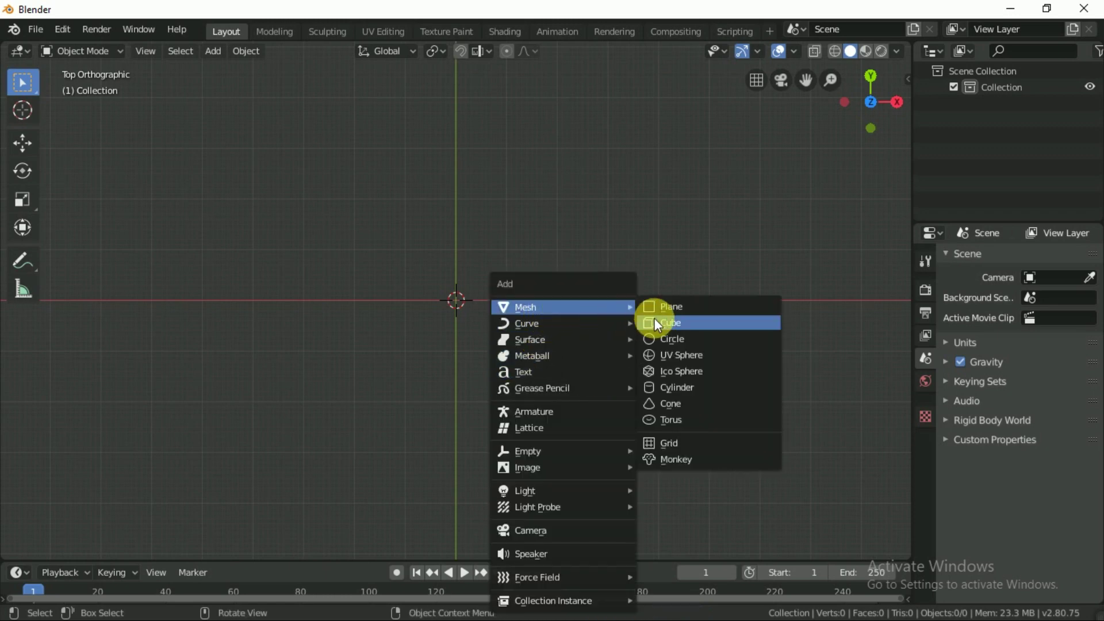
click(663, 305)
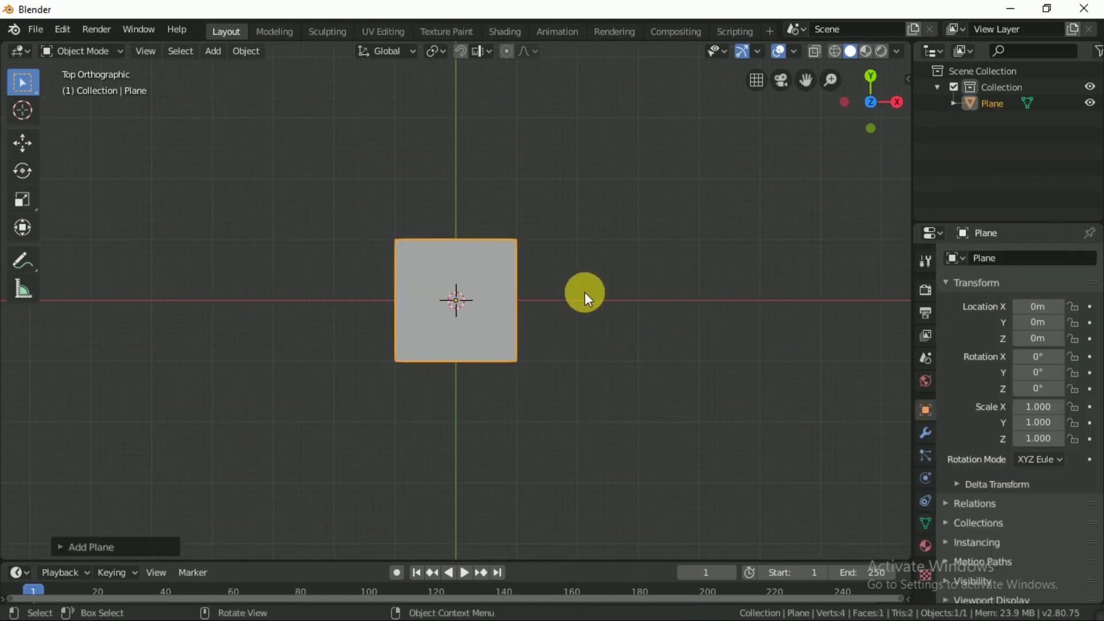
scroll(585, 293, up, 1)
scroll(492, 345, down, 3)
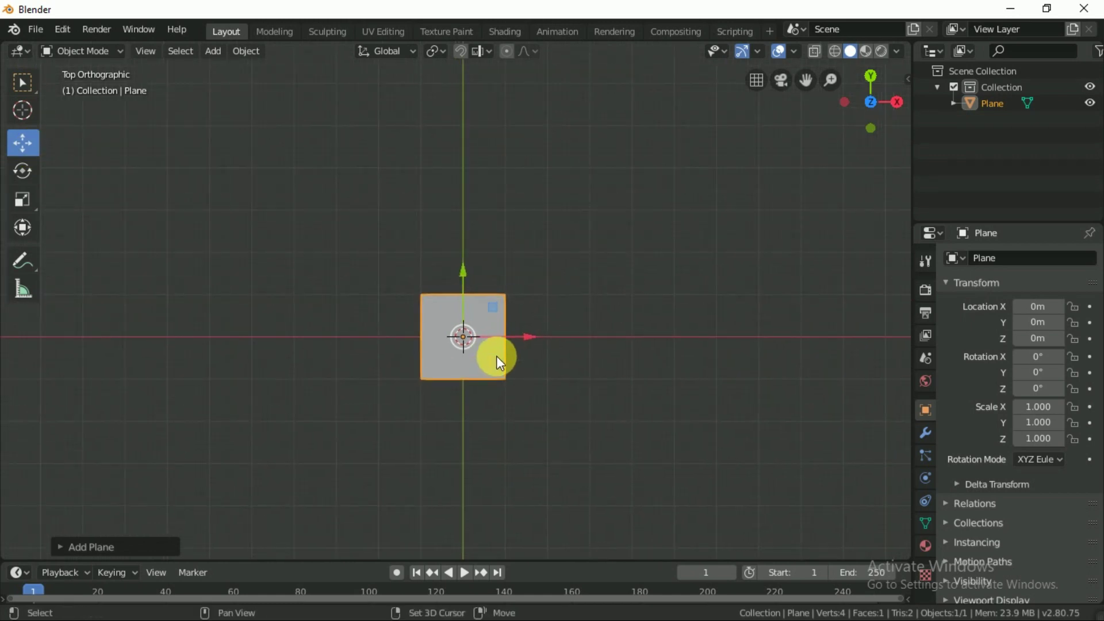
Step: Duplicate the plane and move the copy 2.1m up along Y
key(shift+d)
right_click(496, 356)
drag(461, 288, 473, 206)
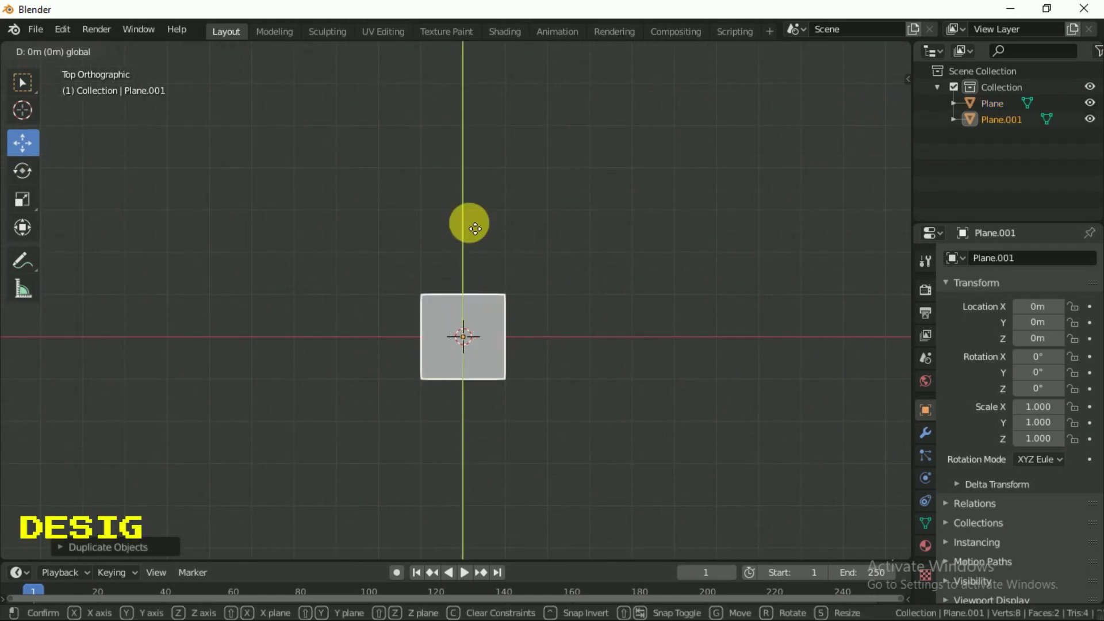
scroll(475, 240, up, 1)
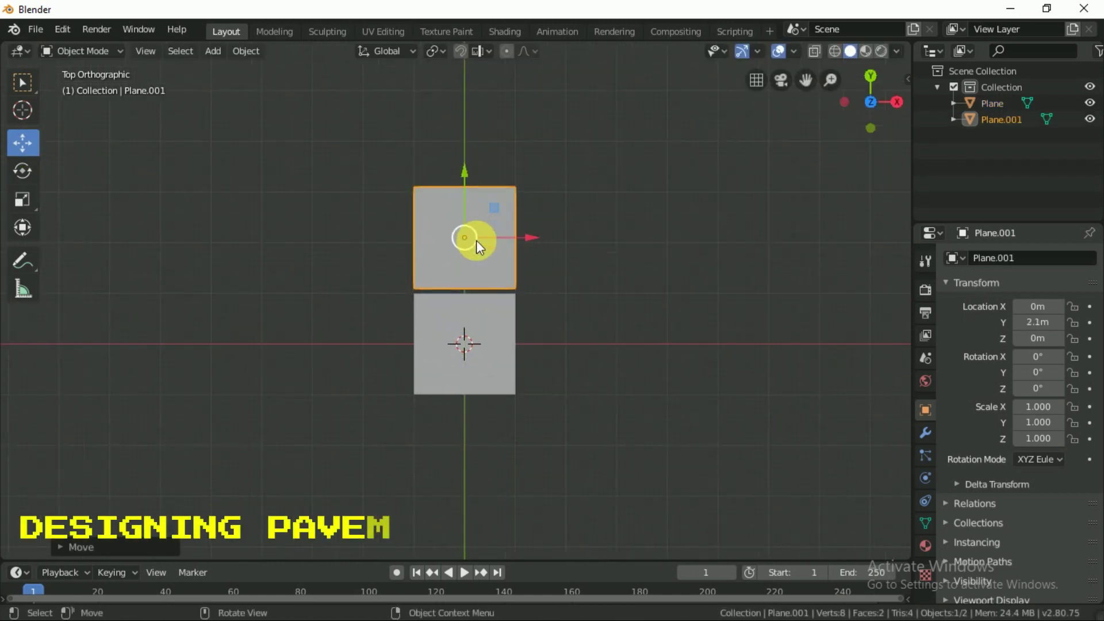
scroll(474, 312, up, 1)
Step: Shrink the copy by pulling its right and top edges inward, then set origin to geometry
key(Tab)
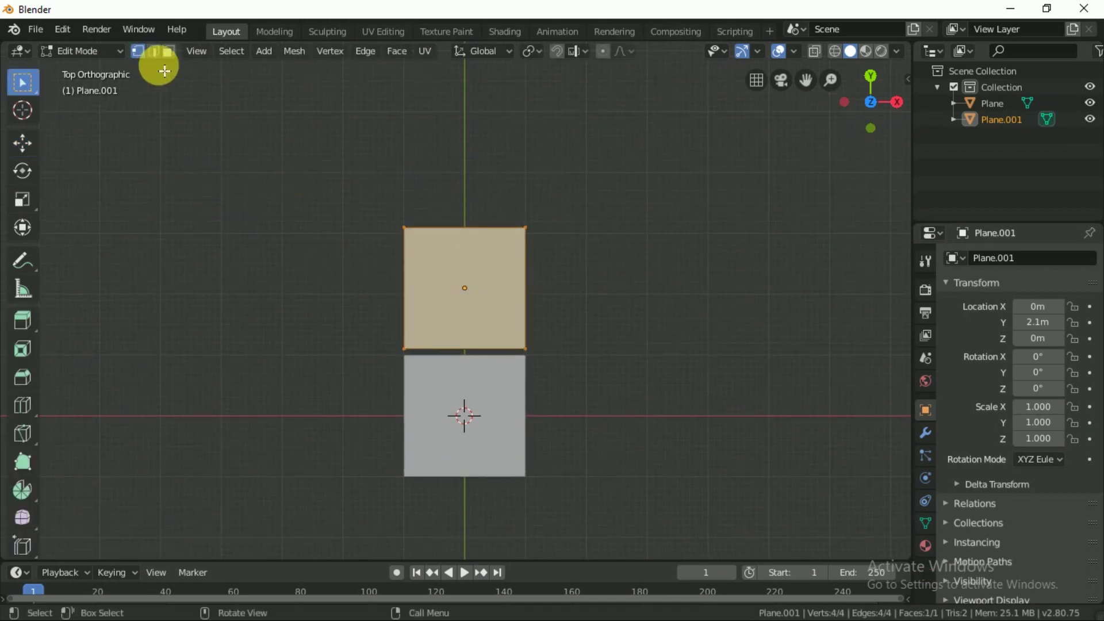
click(153, 51)
click(519, 296)
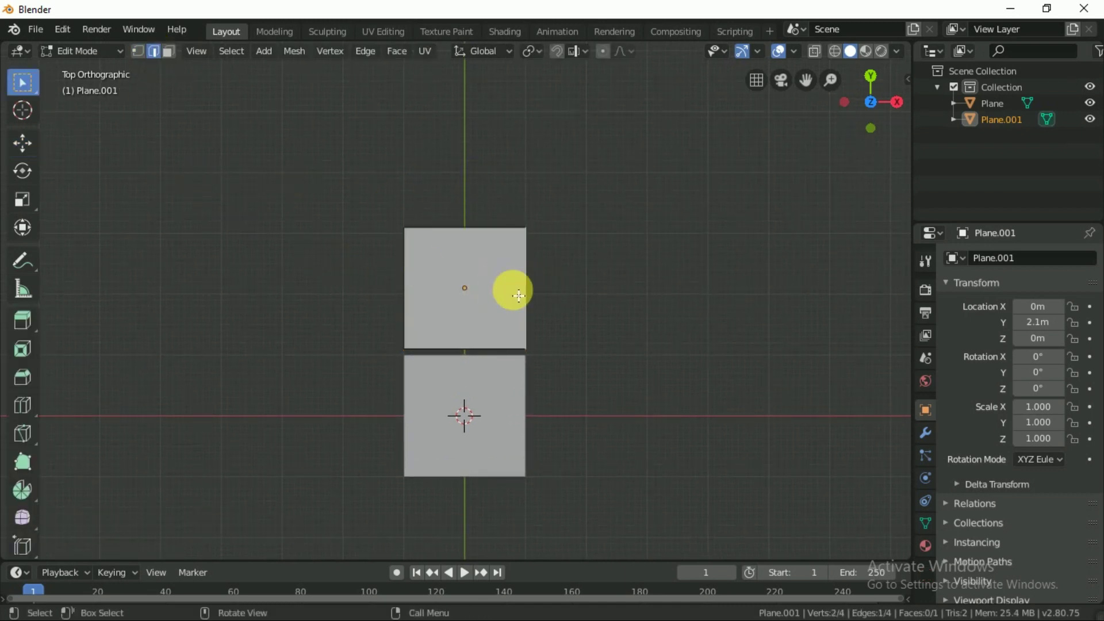
click(27, 144)
drag(599, 313, 538, 309)
click(438, 227)
drag(434, 189, 441, 254)
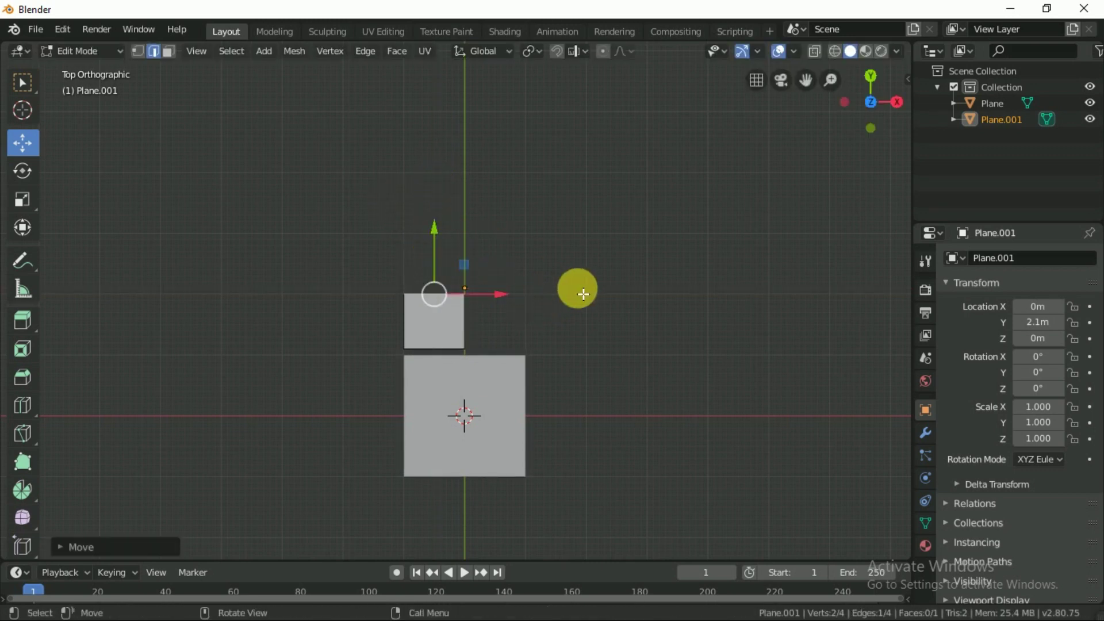
key(Tab)
right_click(474, 332)
mouse_move(414, 365)
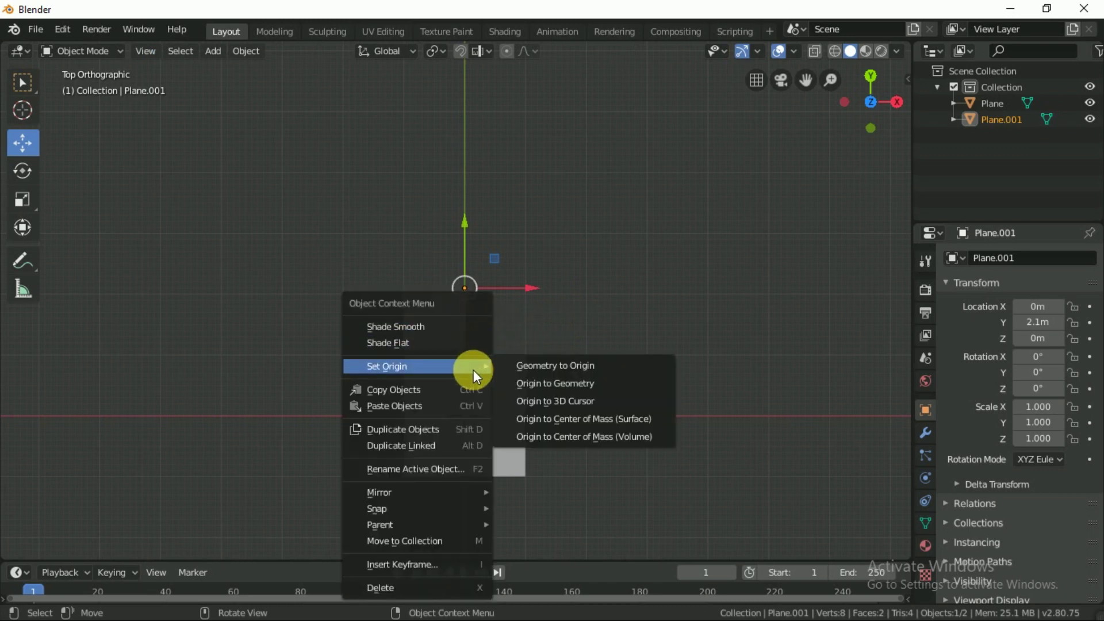
click(537, 384)
Step: Duplicate the small plane and place the copy to its right
key(shift+d)
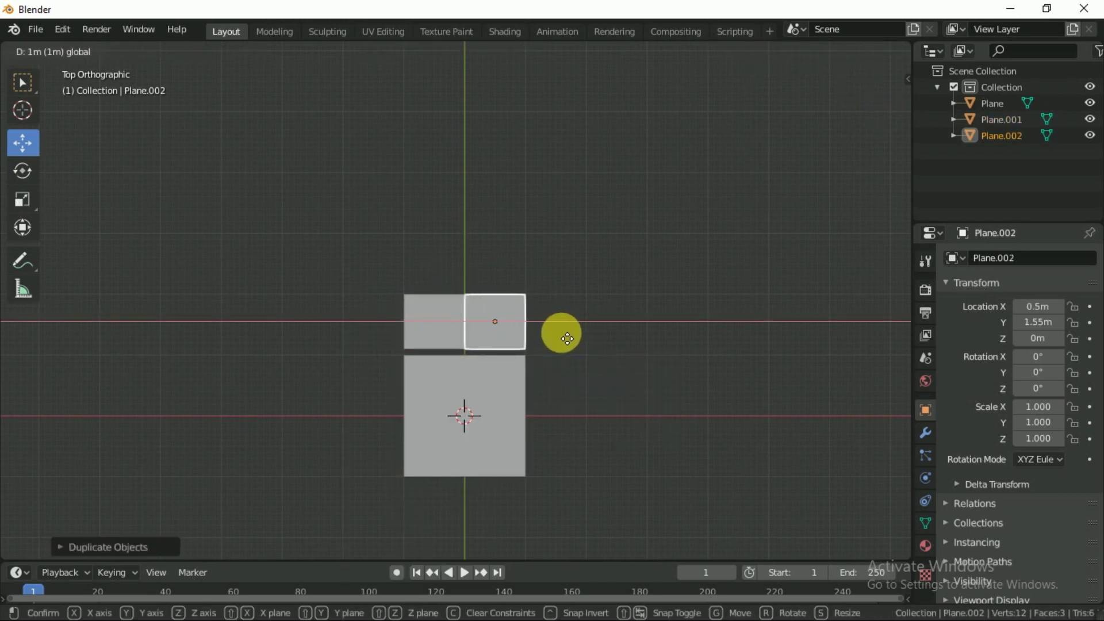
click(570, 341)
scroll(460, 348, up, 2)
scroll(460, 348, up, 1)
Step: Move the left square's shared edge left to open a gap between the squares
click(460, 347)
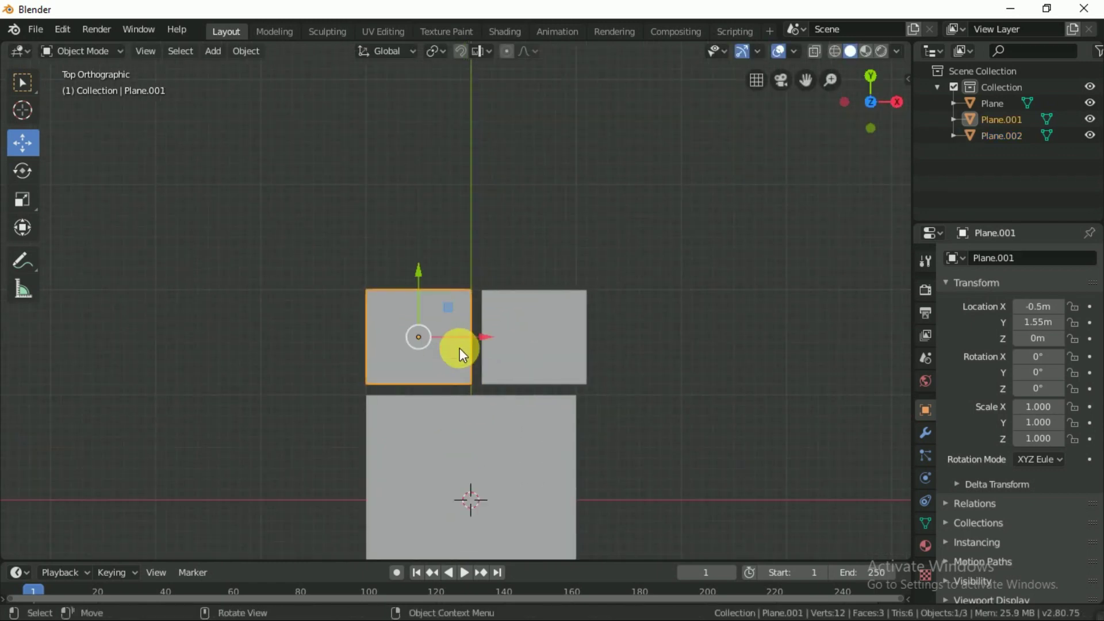
key(Tab)
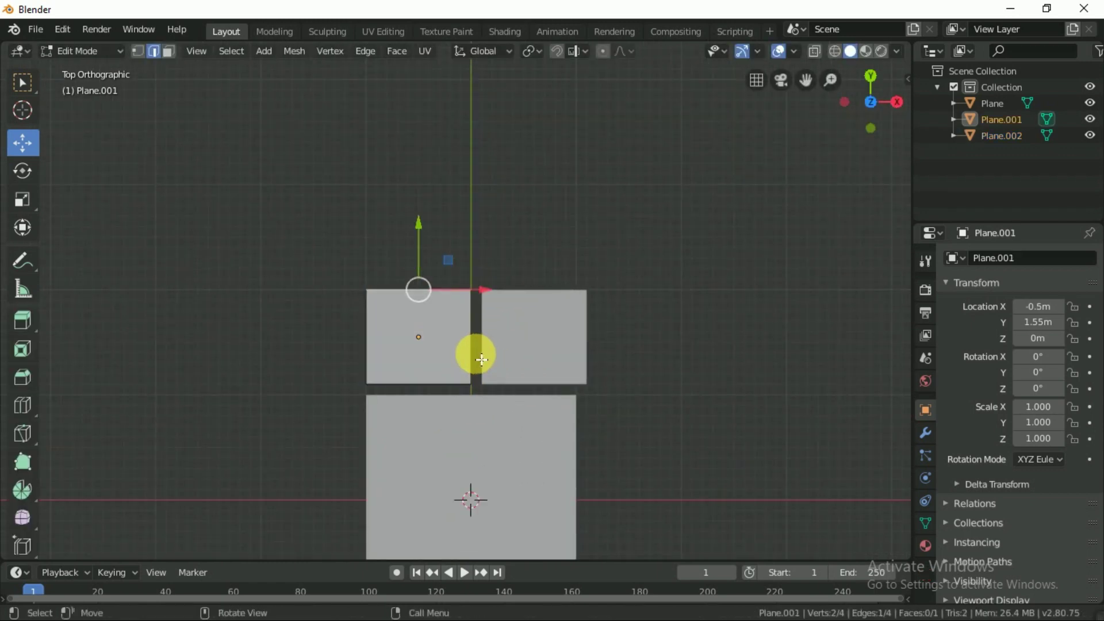
click(473, 353)
key(g)
click(506, 347)
click(648, 381)
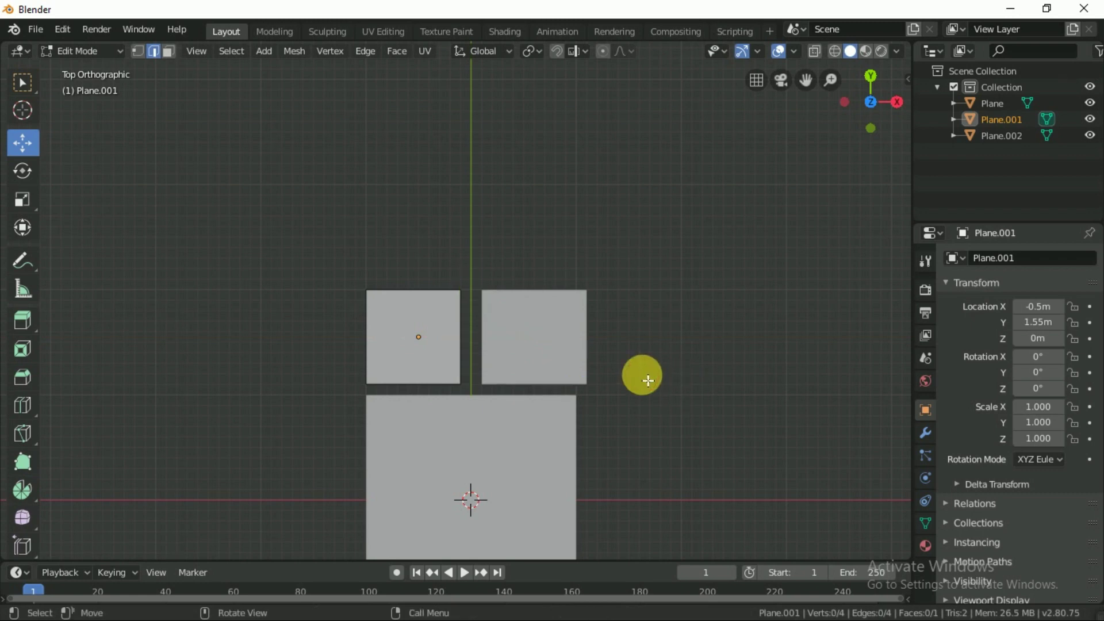
key(Tab)
Step: Adjust the right square's right edge so both squares match in size
click(575, 357)
key(Tab)
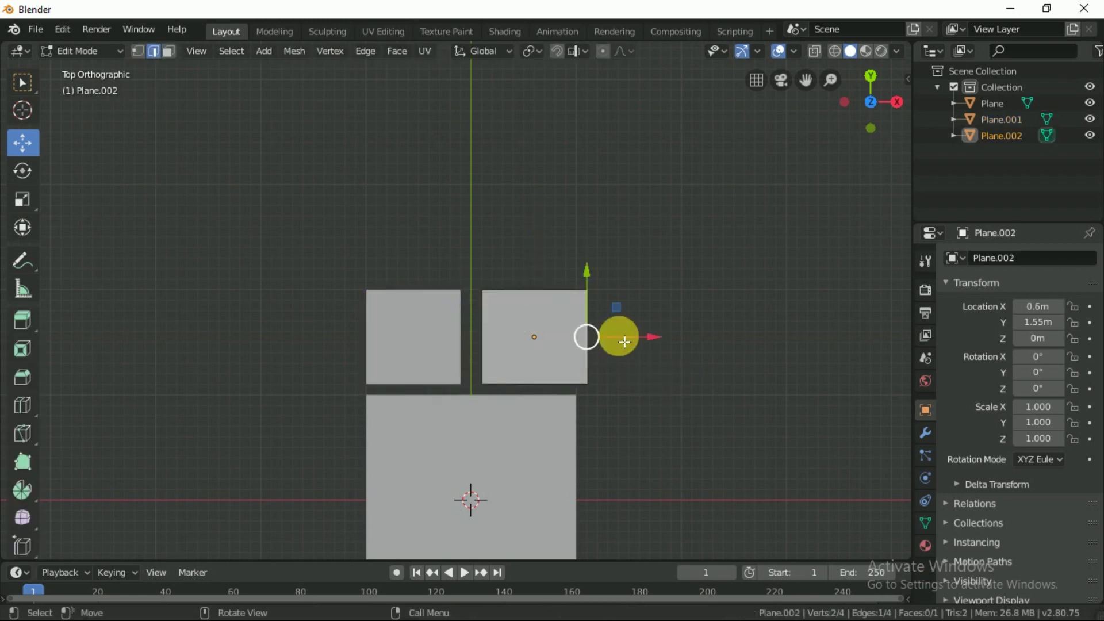
key(g)
click(624, 403)
scroll(622, 419, down, 3)
key(Tab)
click(580, 394)
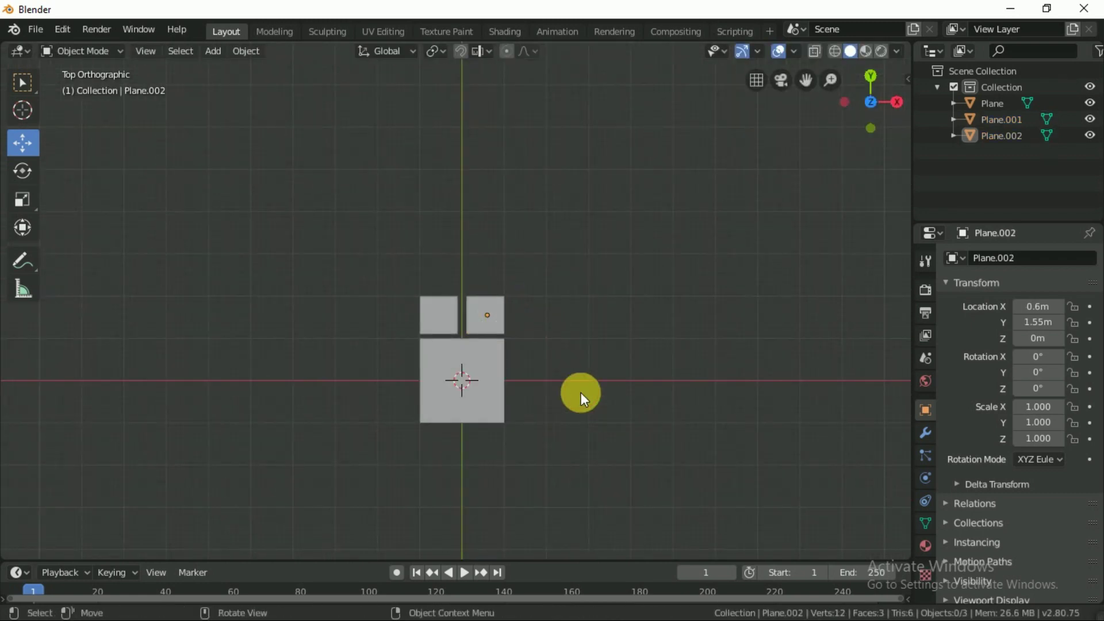
Step: Select the right small square and duplicate it
scroll(562, 374, up, 2)
scroll(561, 374, up, 1)
scroll(561, 374, down, 1)
scroll(562, 374, down, 1)
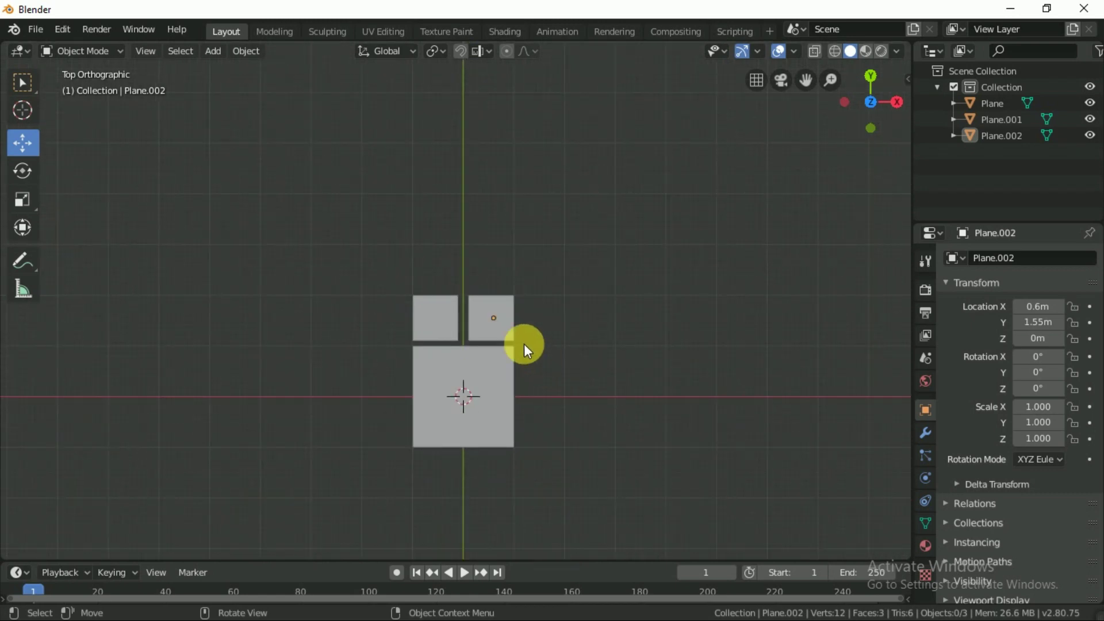
click(501, 330)
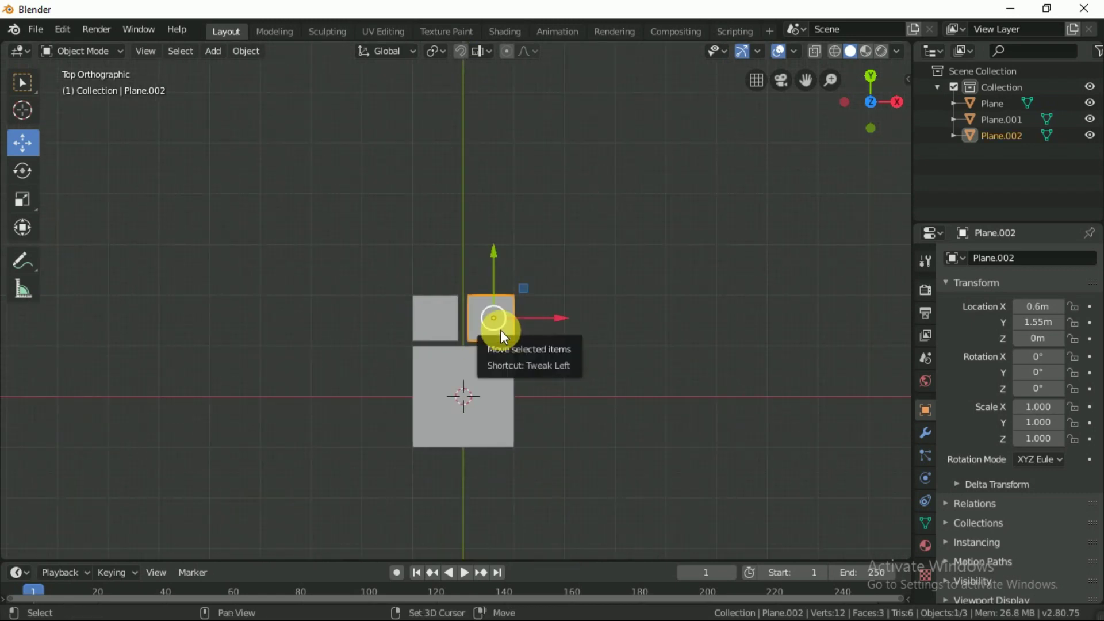
key(shift+d)
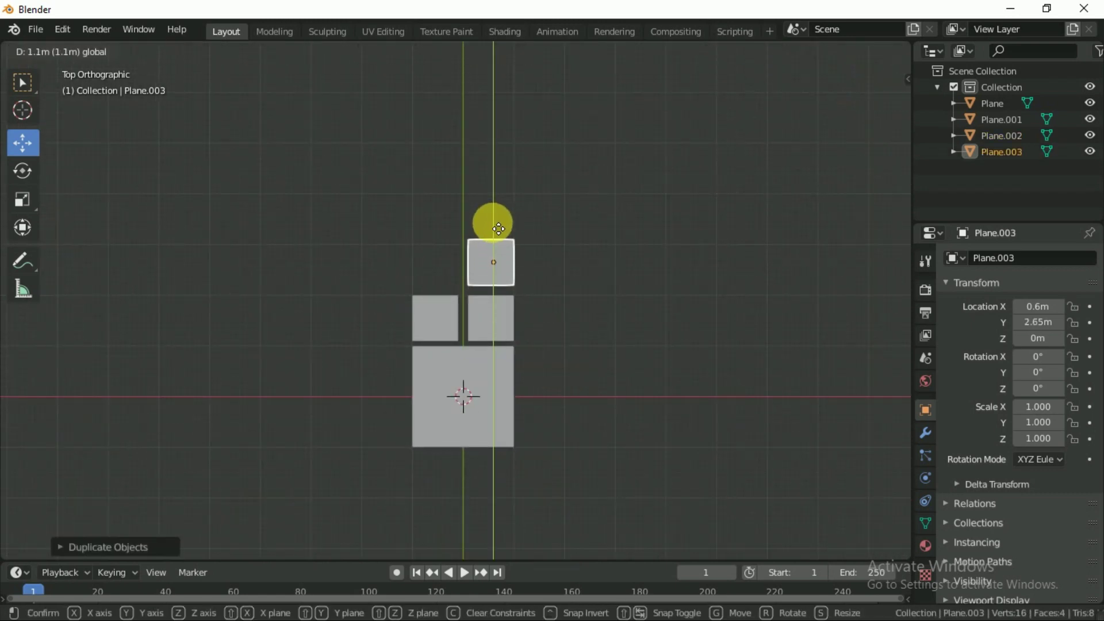
Step: Place the copy above the squares and stretch its left edge to span both
click(497, 232)
key(Tab)
click(471, 265)
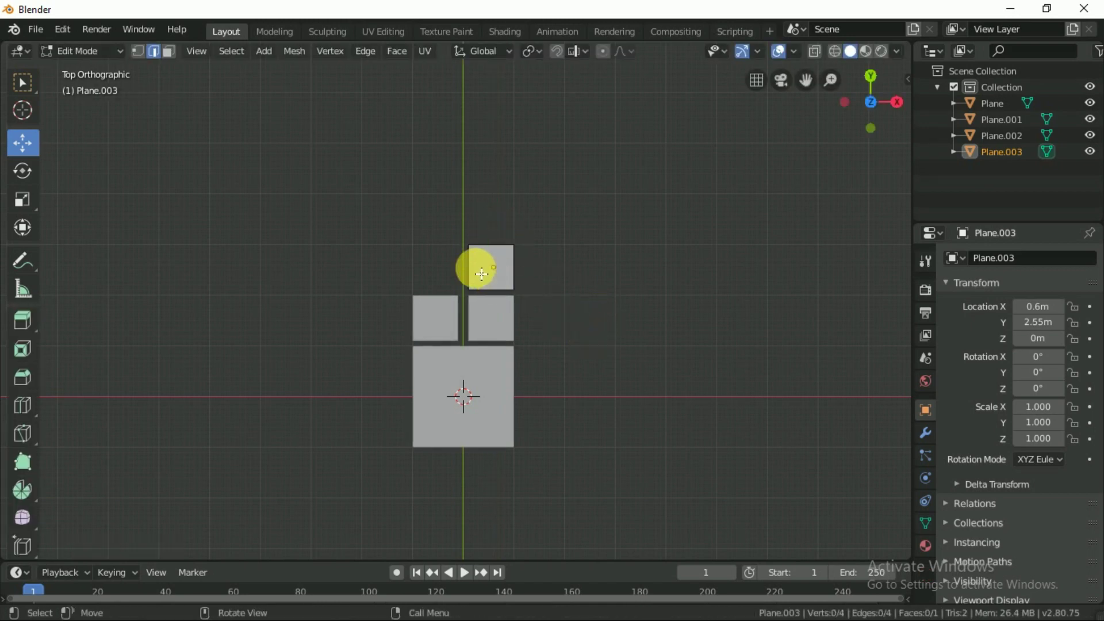
drag(535, 267, 482, 278)
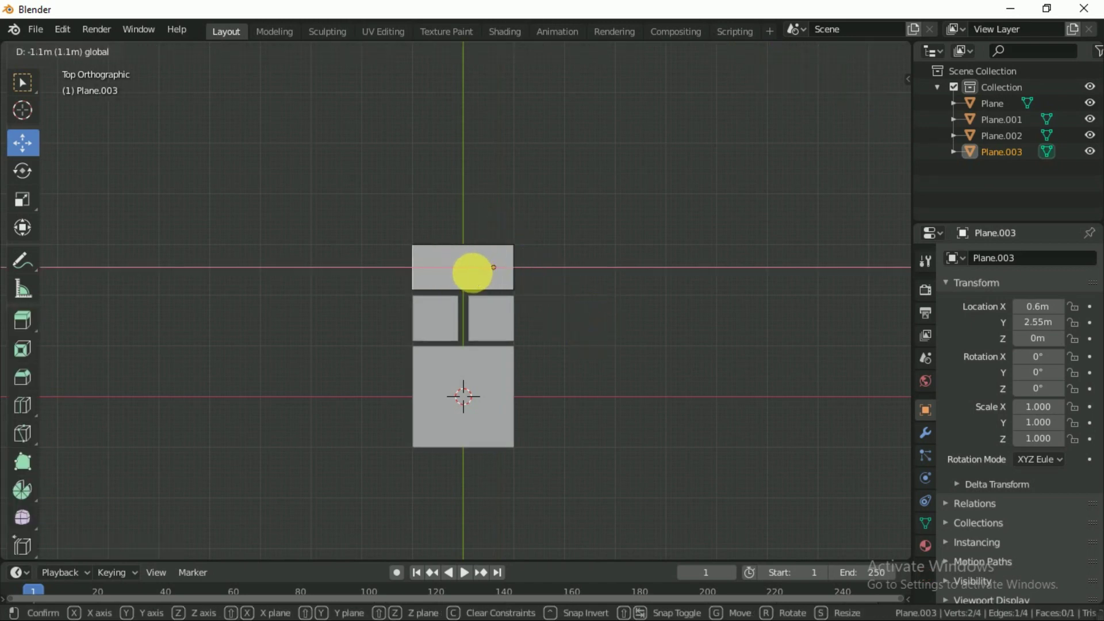
click(473, 273)
key(Tab)
Step: Duplicate the small right square and move the copy 2m up along Y to 3.55m
scroll(594, 360, down, 2)
mouse_move(561, 352)
shift+middle_down()
mouse_move(553, 409)
mouse_move(520, 342)
shift+middle_up()
scroll(551, 380, up, 3)
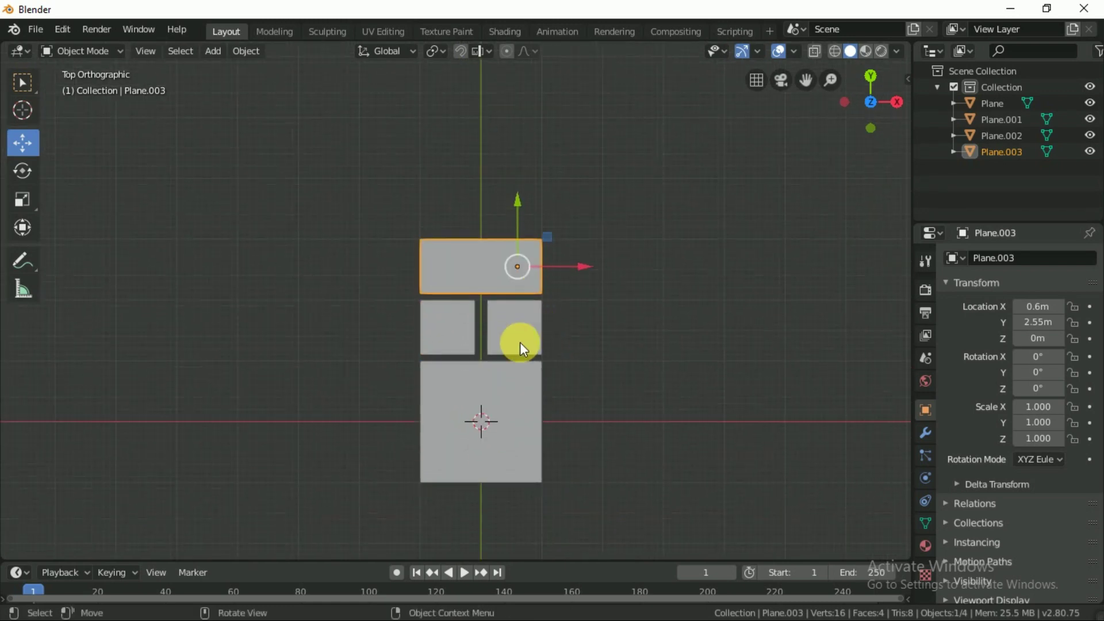
click(520, 342)
key(shift+d)
key(y)
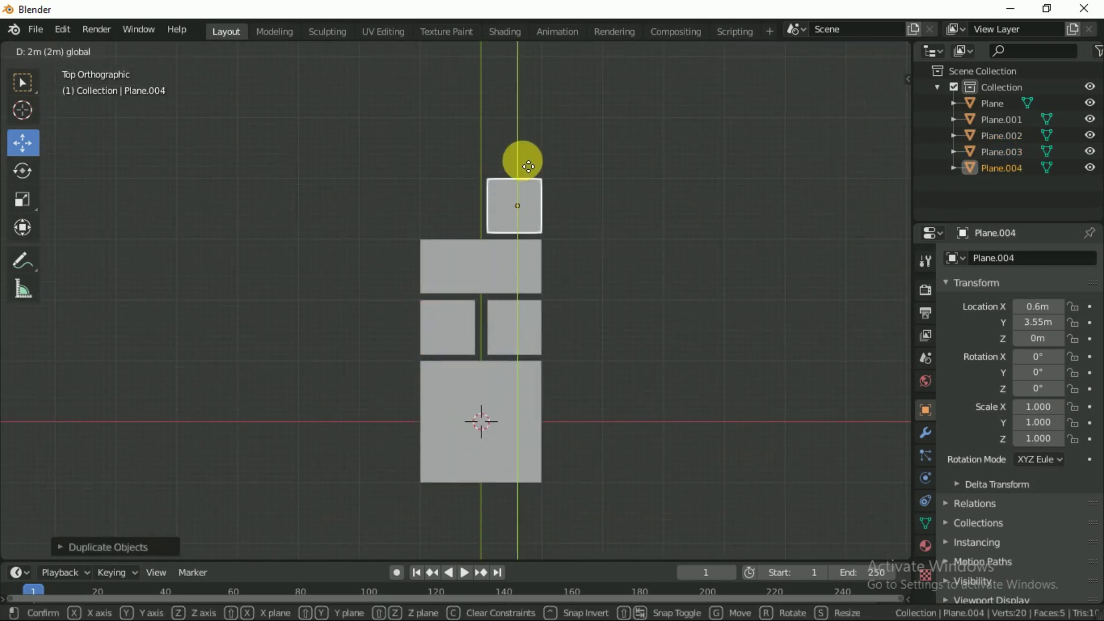
click(522, 167)
Step: Enlarge the top plane by pushing its left edge out and raising its top edge
shift+middle_drag(570, 242, 572, 340)
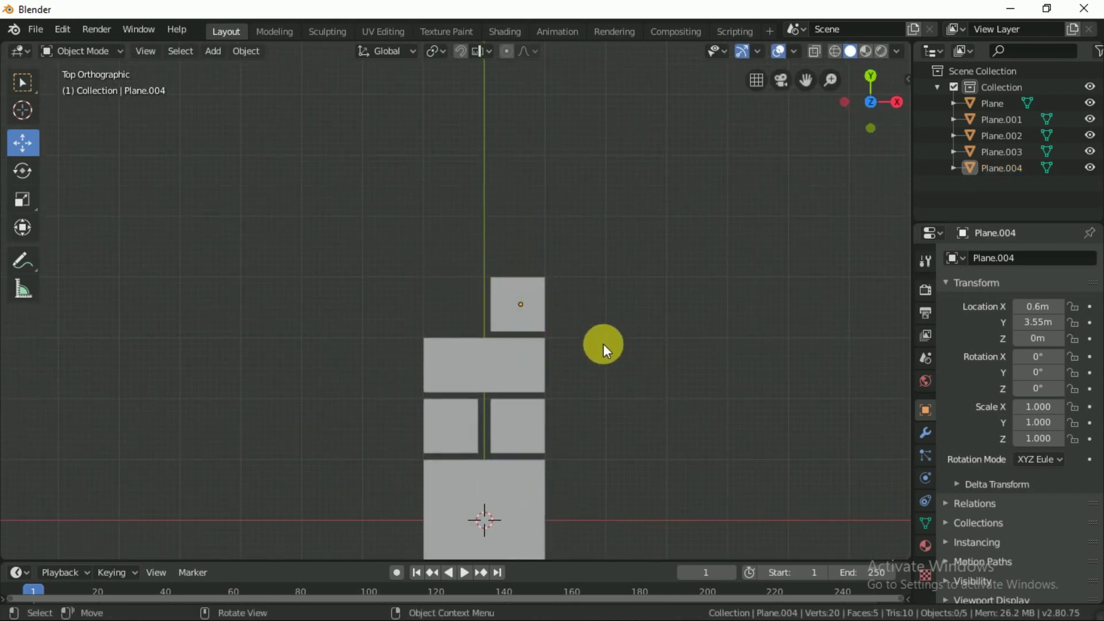
key(Tab)
key(2)
click(490, 304)
drag(538, 306, 502, 298)
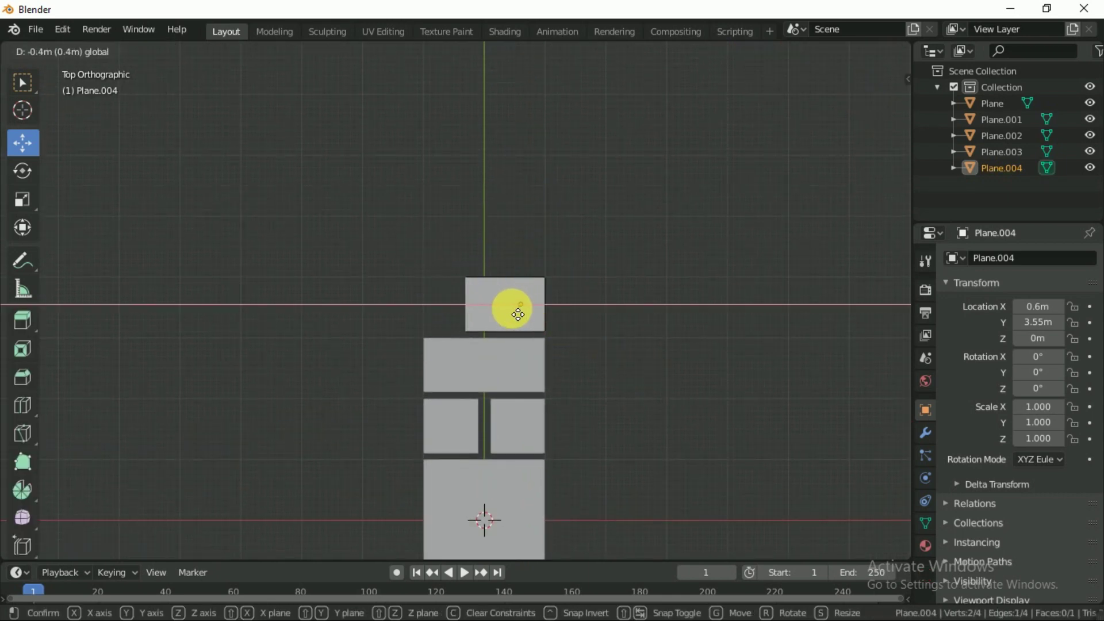
click(532, 277)
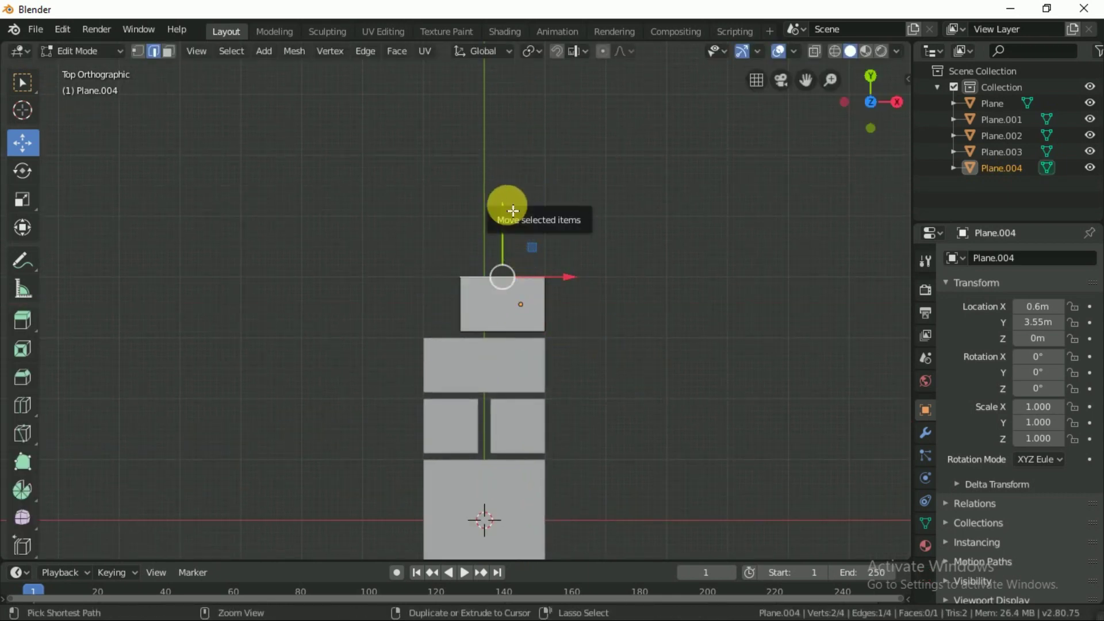
drag(504, 225, 505, 197)
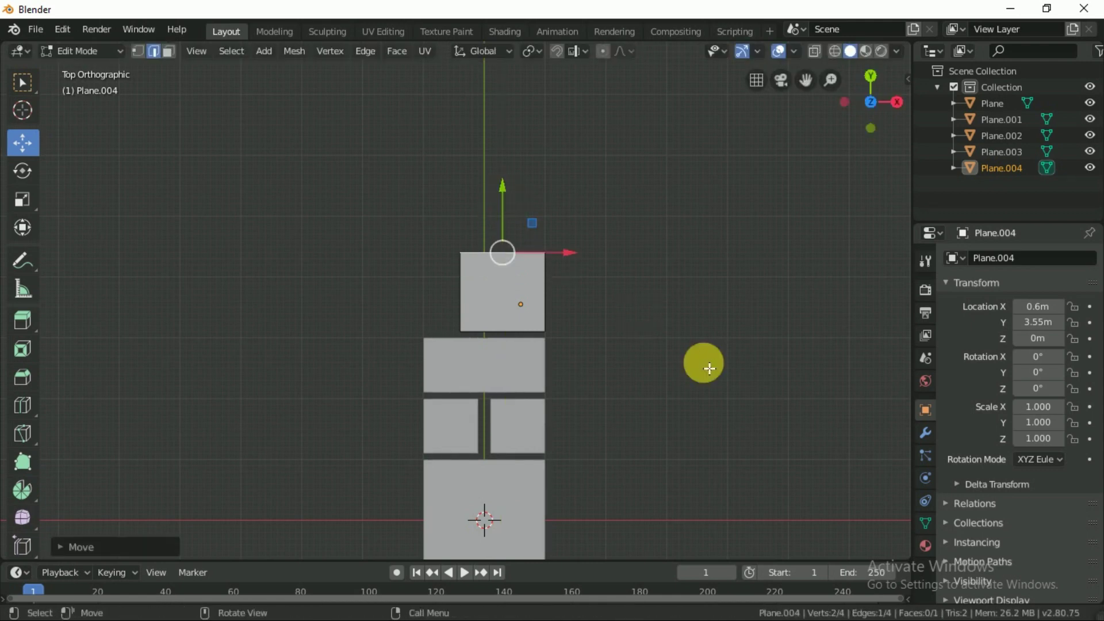
key(Tab)
Step: Duplicate the enlarged plane, move the copy left and narrow it into a strip
key(shift+d)
right_click(554, 305)
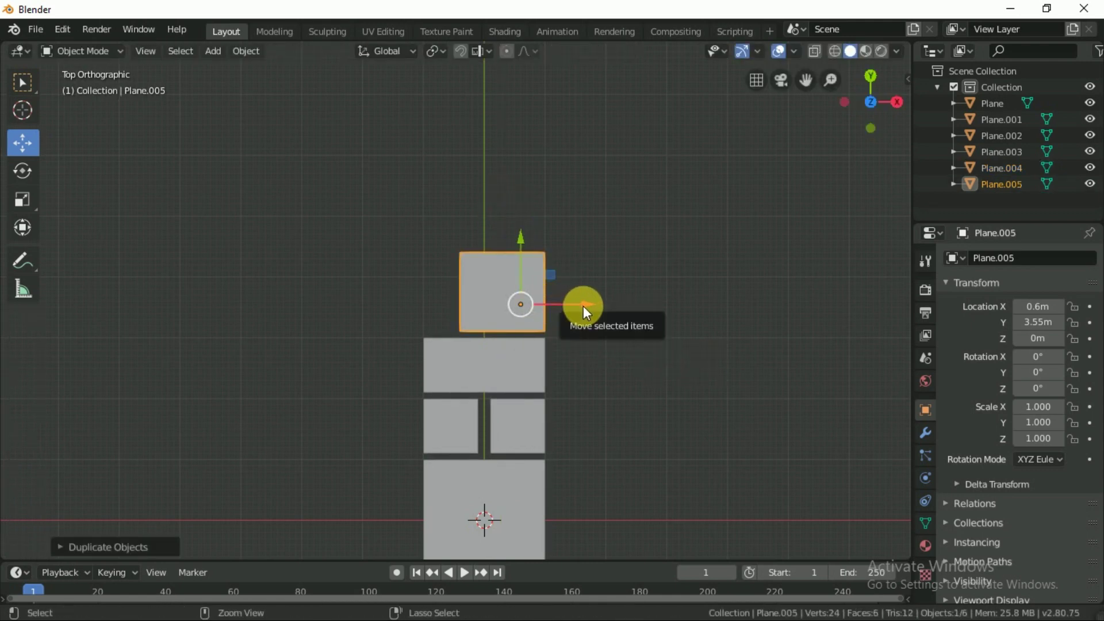
drag(584, 306, 553, 300)
click(548, 308)
key(Tab)
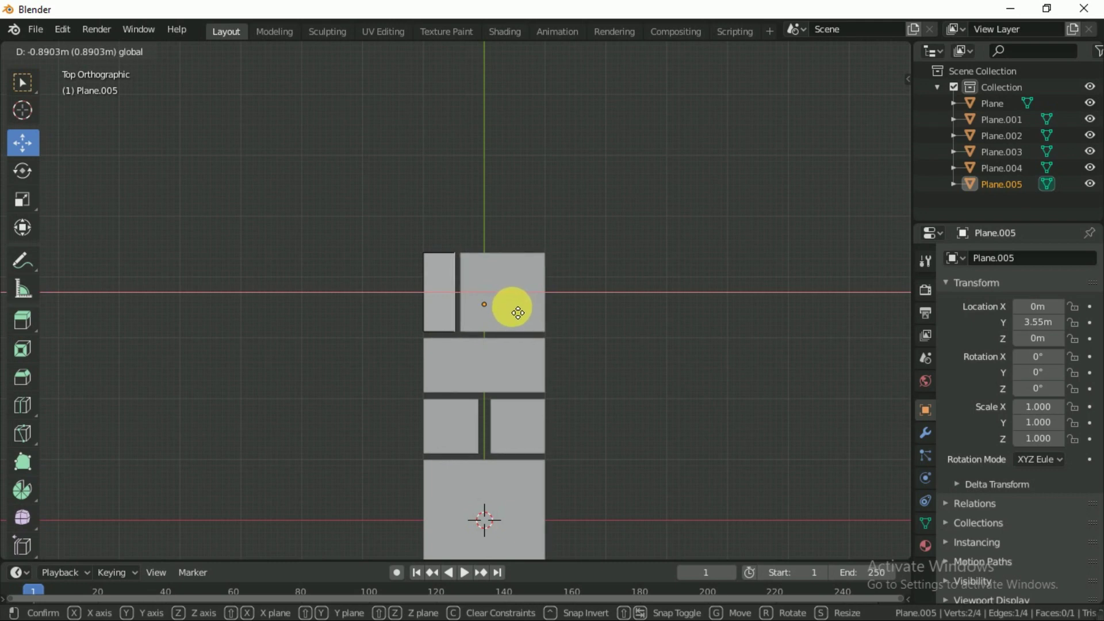
click(519, 313)
key(Tab)
scroll(627, 371, down, 4)
mouse_move(604, 412)
shift+middle_down()
mouse_move(631, 354)
mouse_move(611, 426)
shift+middle_up()
scroll(630, 355, up, 3)
shift+middle_drag(620, 375, 581, 417)
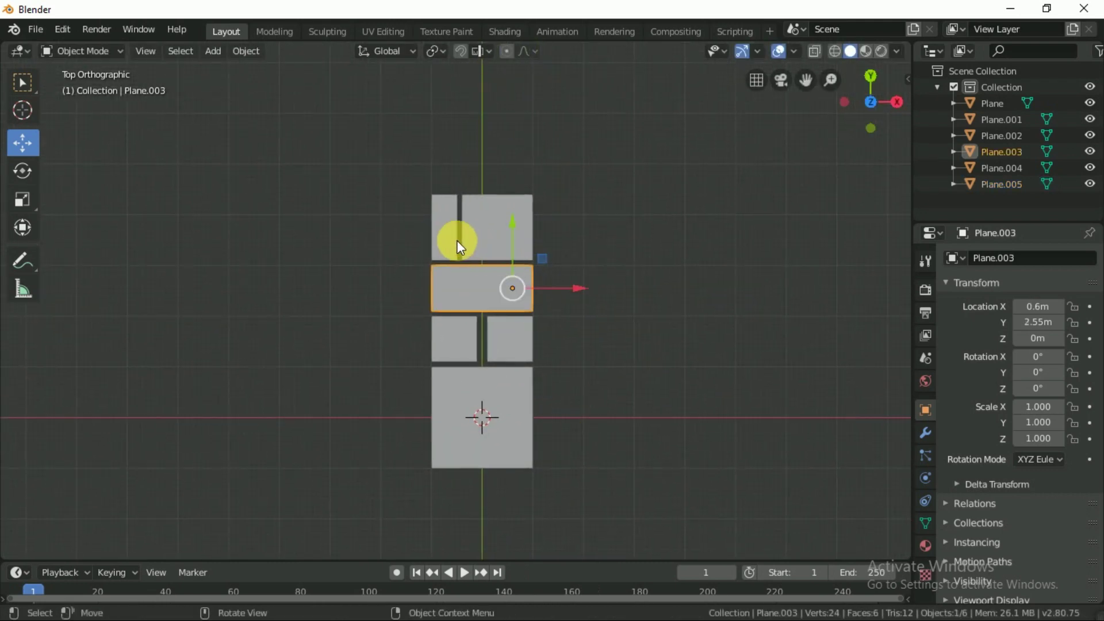
Step: Hide Plane through Plane.005 in the outliner and add a cube at the origin
shift+click(464, 226)
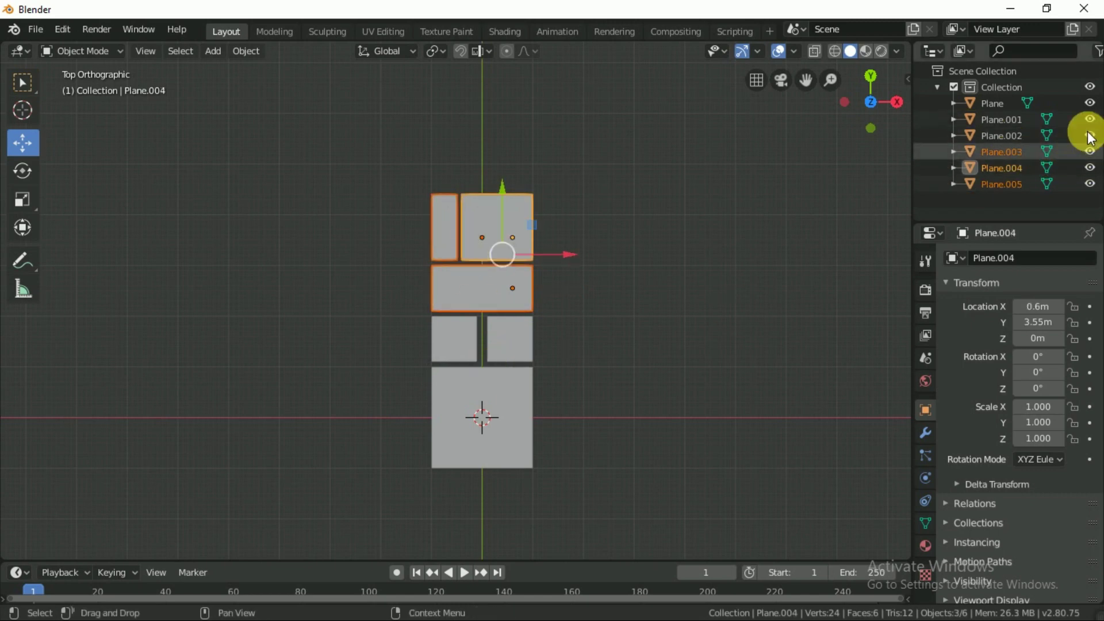
drag(1093, 103, 1087, 185)
shift+middle_drag(594, 359, 581, 298)
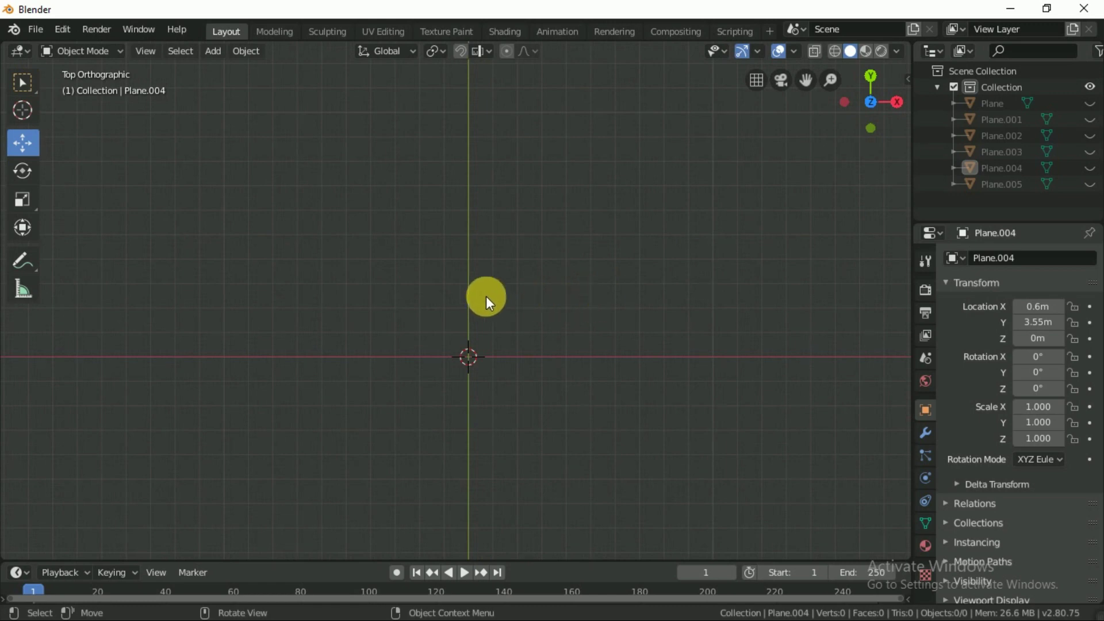
shift+middle_drag(499, 293, 508, 279)
key(shift+a)
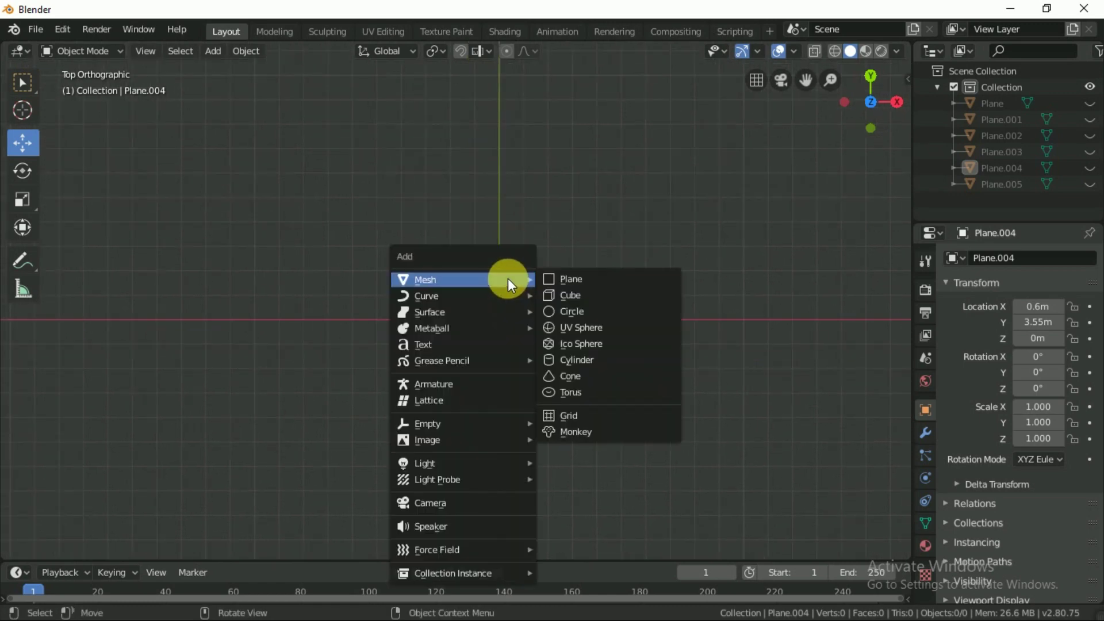
click(571, 295)
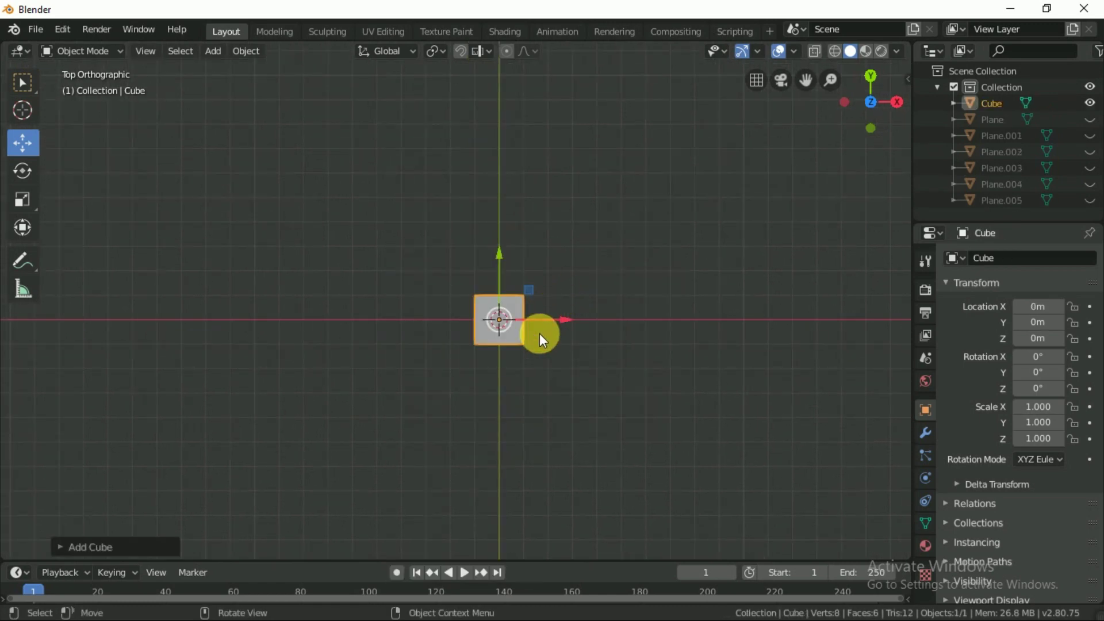
mouse_move(539, 333)
middle_down()
mouse_move(550, 247)
mouse_move(533, 316)
mouse_move(560, 337)
mouse_move(489, 319)
mouse_move(530, 333)
middle_up()
Step: Stretch the cube lengthwise by moving its right face along X
key(Tab)
scroll(501, 322, down, 2)
click(168, 50)
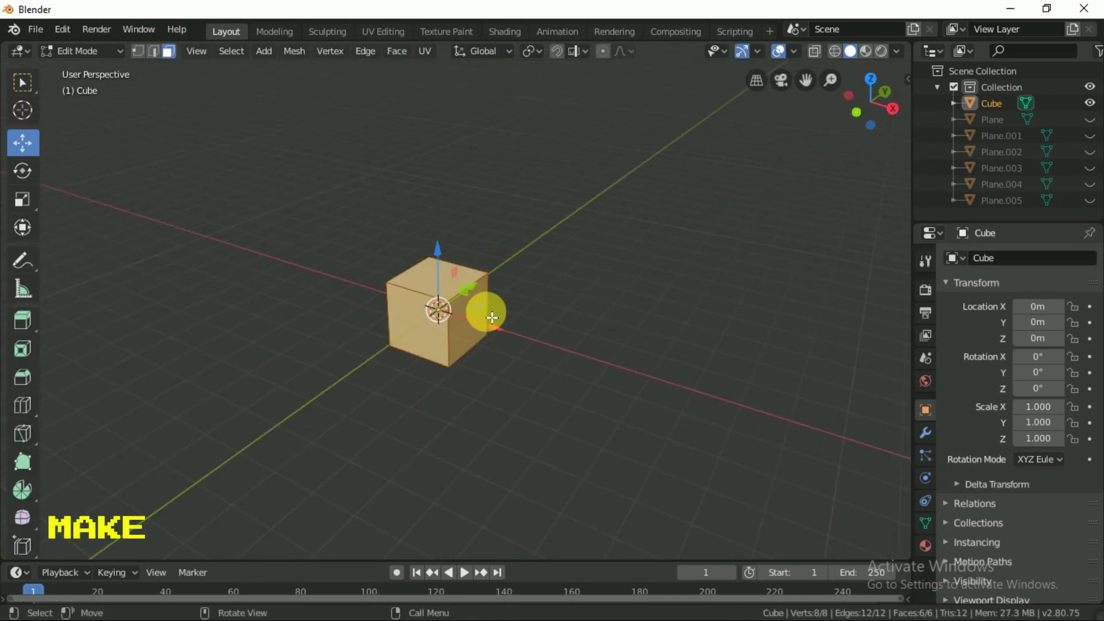
click(574, 325)
click(471, 333)
key(g)
key(x)
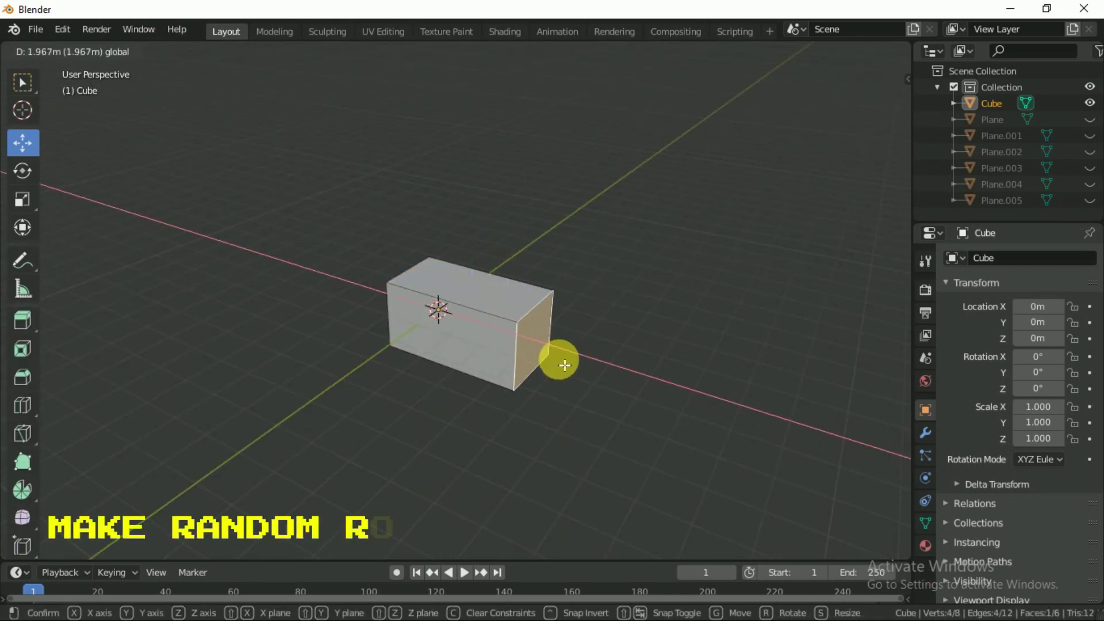
click(564, 365)
Step: Add a centred loop cut across the cube and move one of its faces
key(ctrl+r)
click(460, 322)
right_click(463, 326)
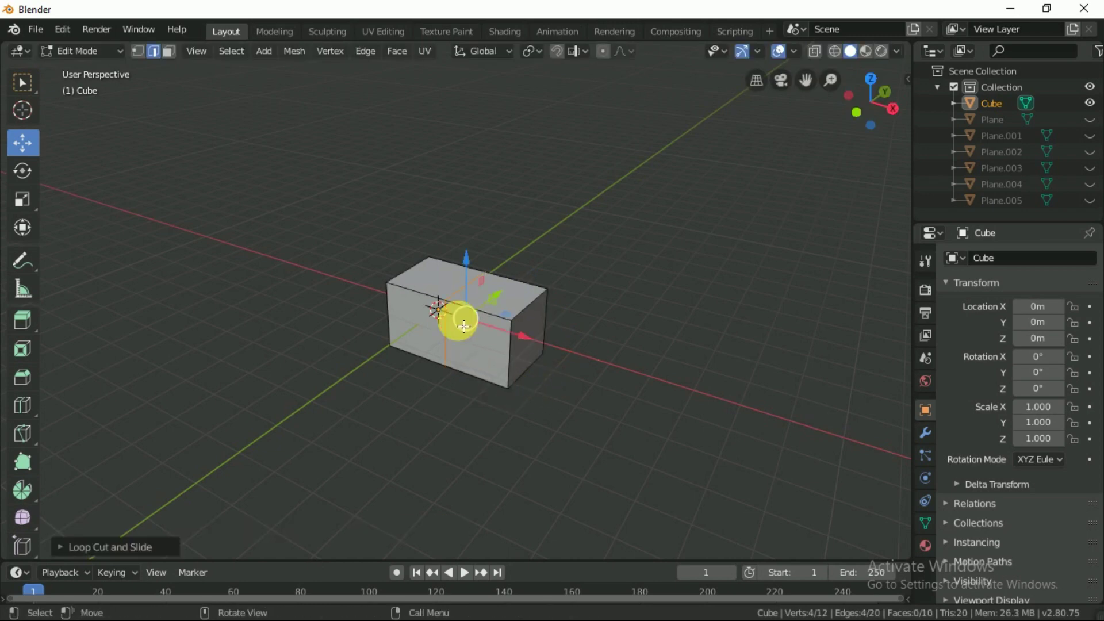
click(236, 64)
click(168, 47)
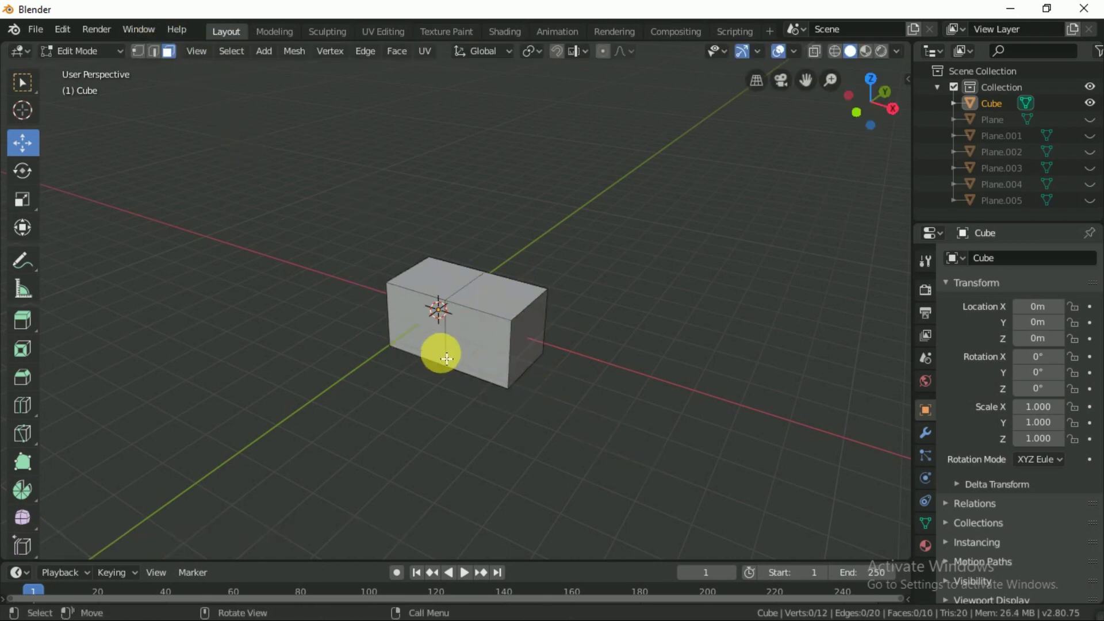
click(439, 352)
middle_drag(439, 352, 491, 343)
drag(491, 343, 532, 370)
mouse_move(533, 369)
middle_down()
mouse_move(584, 385)
mouse_move(528, 333)
middle_up()
Step: Subdivide the top face and raise the right and left top faces upward
right_click(510, 322)
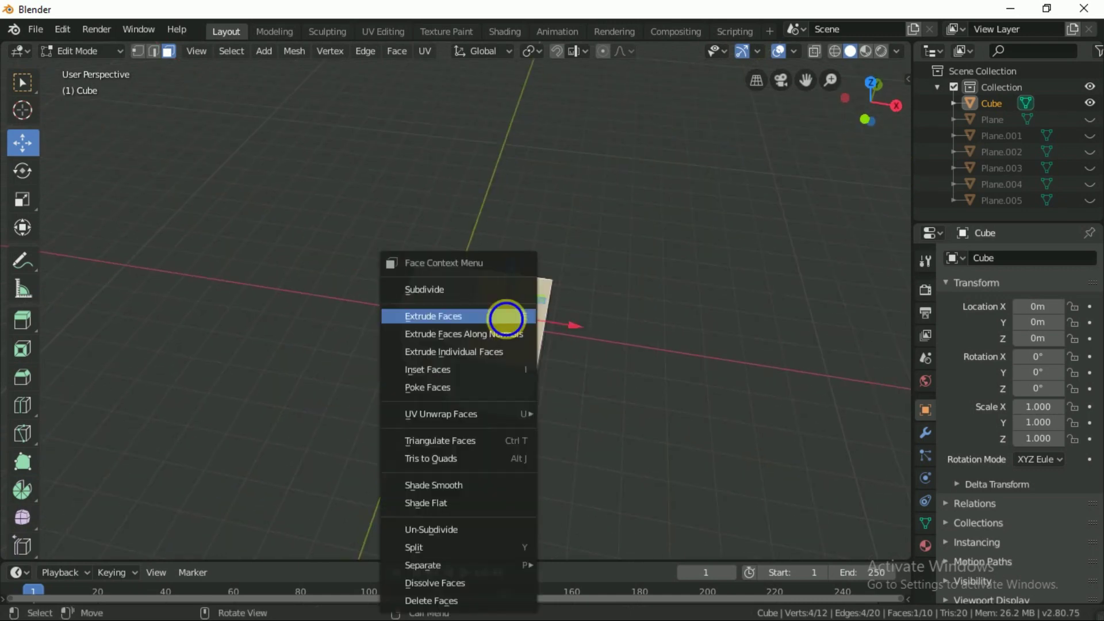
click(453, 292)
click(520, 303)
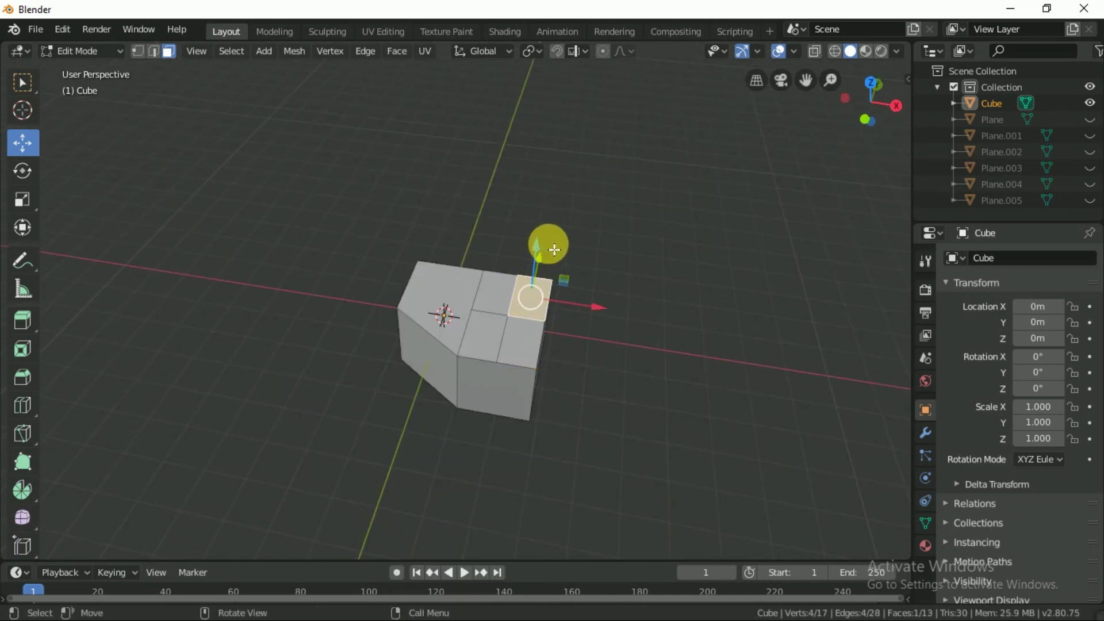
drag(554, 249, 538, 160)
middle_drag(538, 160, 621, 292)
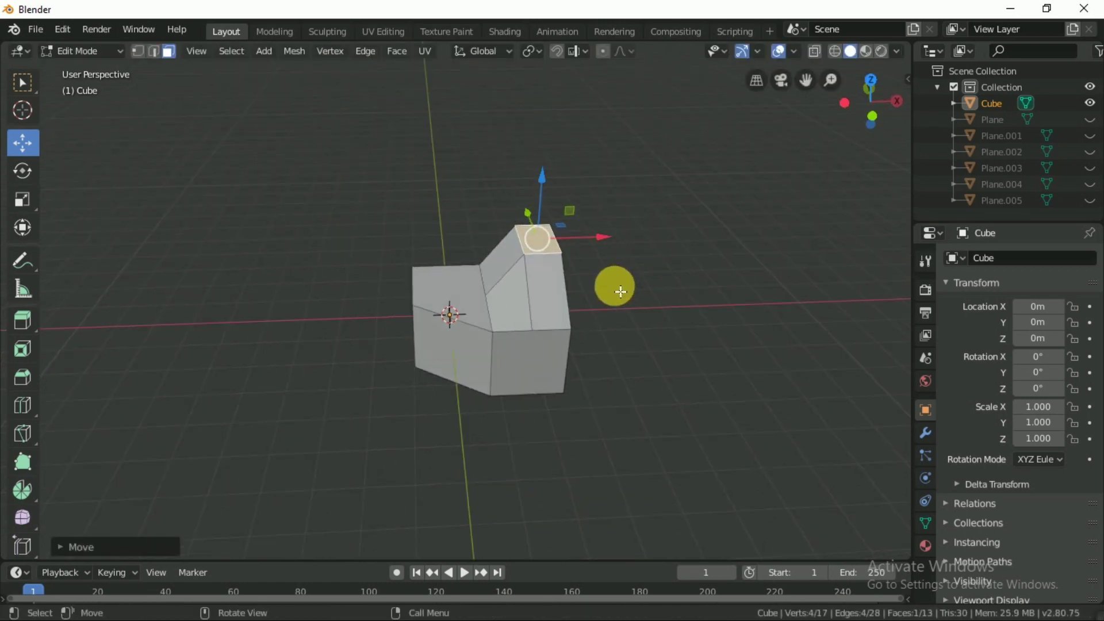
click(486, 306)
drag(461, 283, 469, 221)
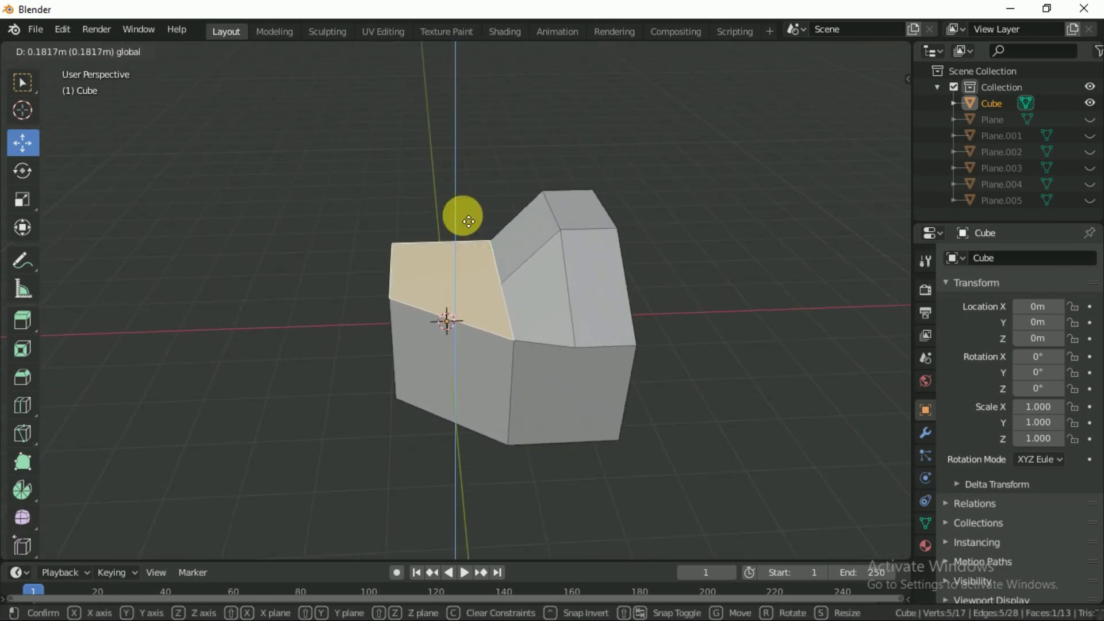
Step: Add another edge loop and lengthen the cube further along global X
click(525, 370)
scroll(523, 379, down, 3)
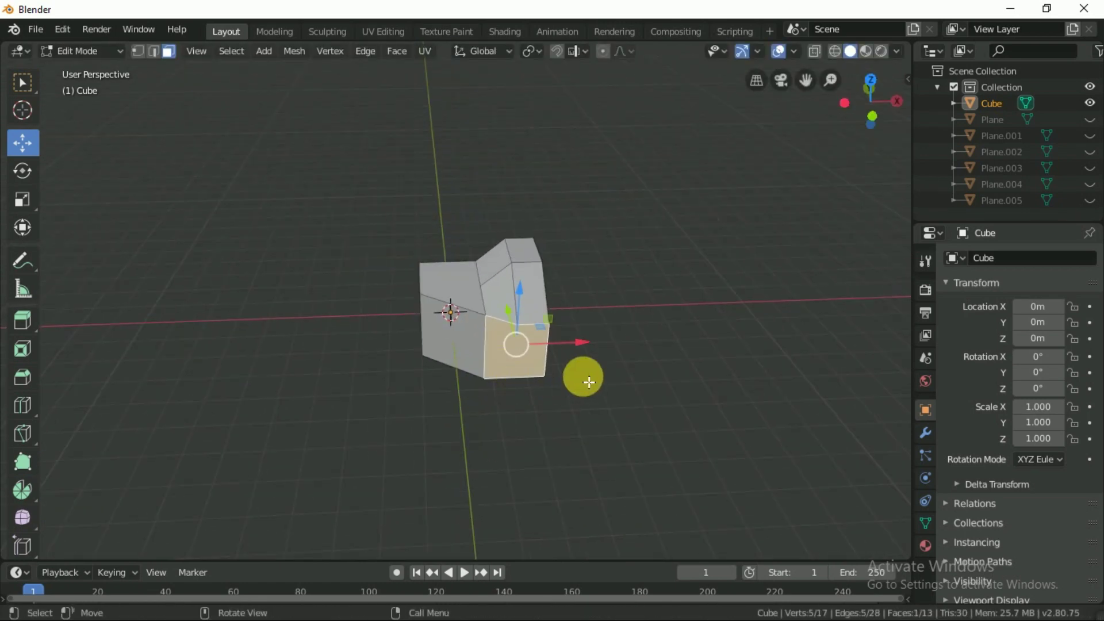
mouse_move(589, 382)
middle_down()
mouse_move(525, 320)
mouse_move(510, 316)
mouse_move(501, 341)
middle_up()
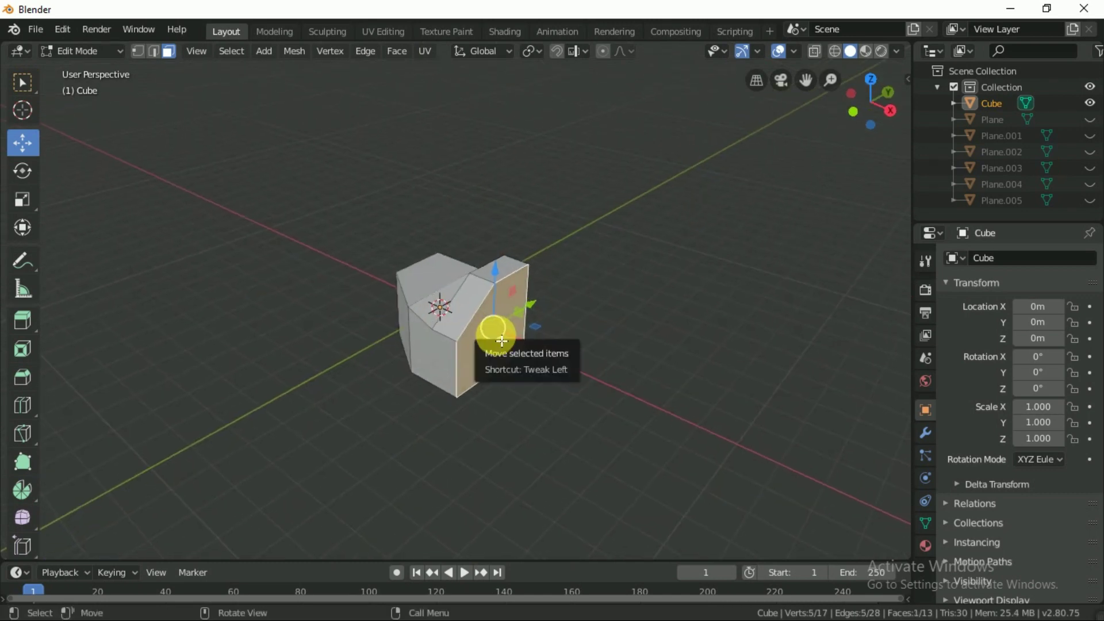
key(ctrl+r)
click(499, 332)
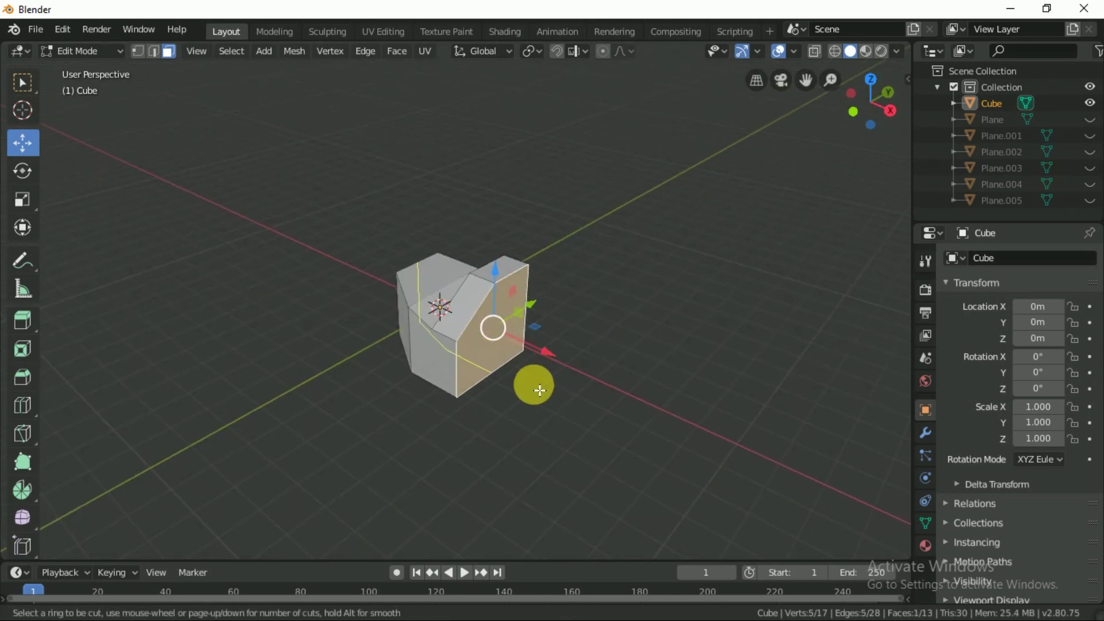
key(Escape)
key(g)
key(x)
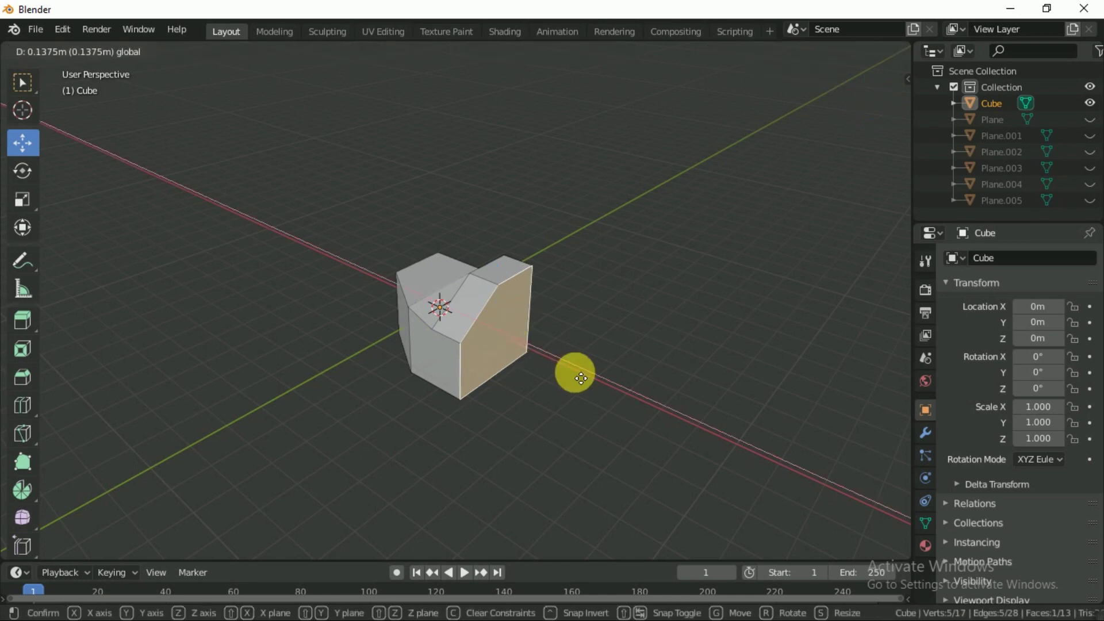
click(591, 393)
Step: Bevel the selected end face and leave Edit Mode
key(ctrl+b)
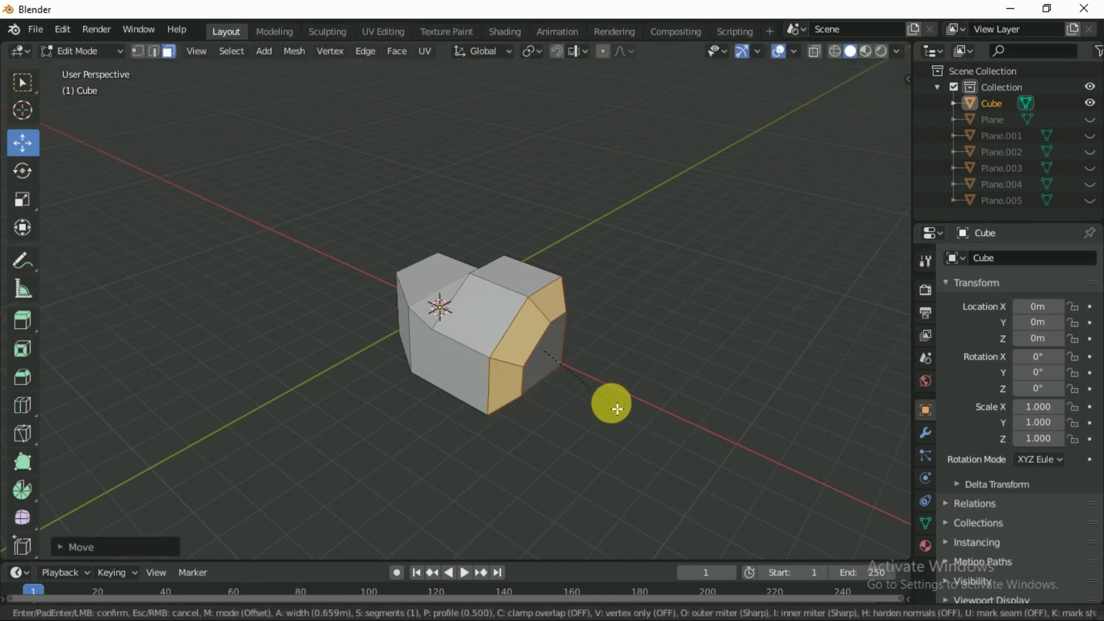
click(613, 403)
click(617, 340)
key(Tab)
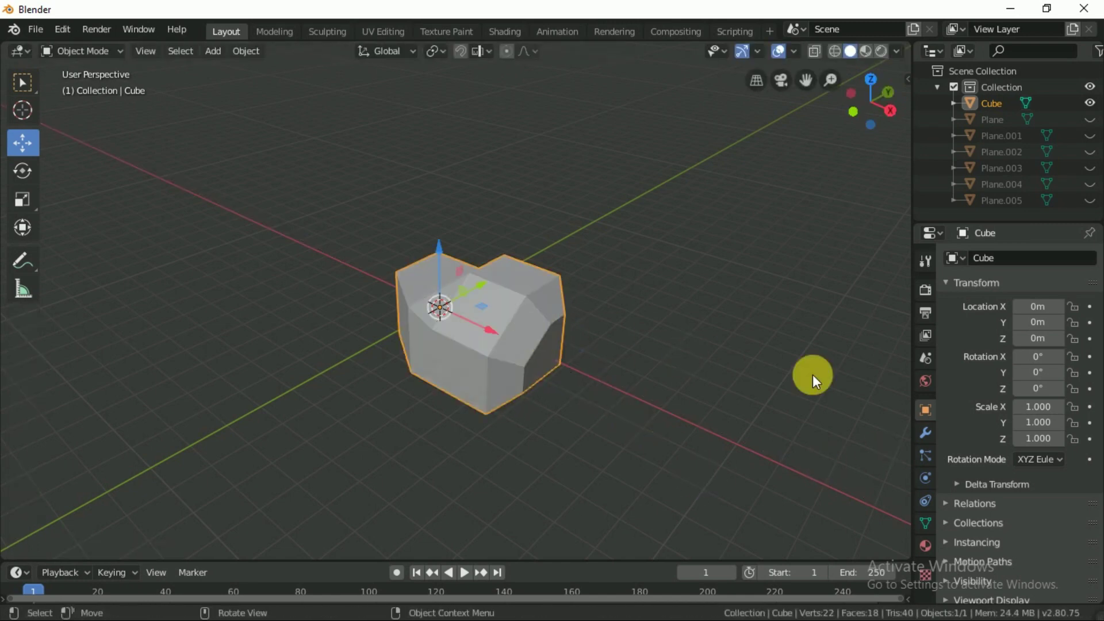
Step: Add a Subdivision Surface modifier to the cube and apply it to smooth the rock
click(926, 432)
click(1019, 260)
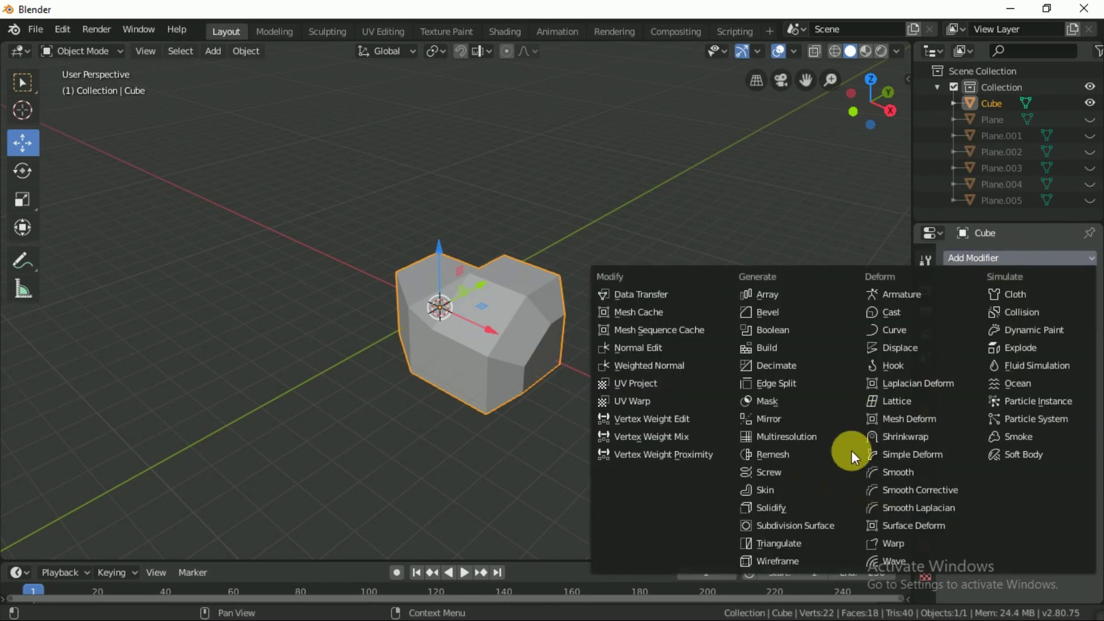
click(816, 522)
mouse_move(683, 418)
middle_down()
mouse_move(753, 402)
mouse_move(688, 280)
mouse_move(479, 301)
mouse_move(708, 395)
mouse_move(900, 382)
mouse_move(45, 361)
mouse_move(792, 340)
middle_up()
click(986, 309)
middle_drag(863, 322, 534, 327)
Step: Slide the smoothed rock to the right along X, away from the origin
click(633, 364)
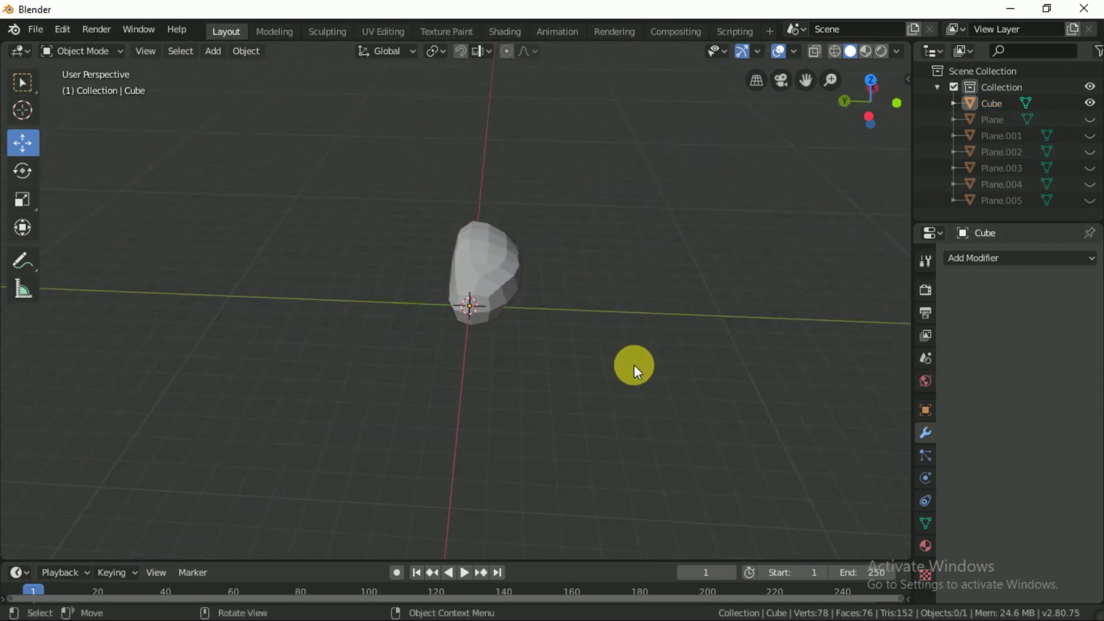
mouse_move(632, 365)
middle_down()
mouse_move(440, 378)
mouse_move(481, 313)
middle_up()
click(489, 308)
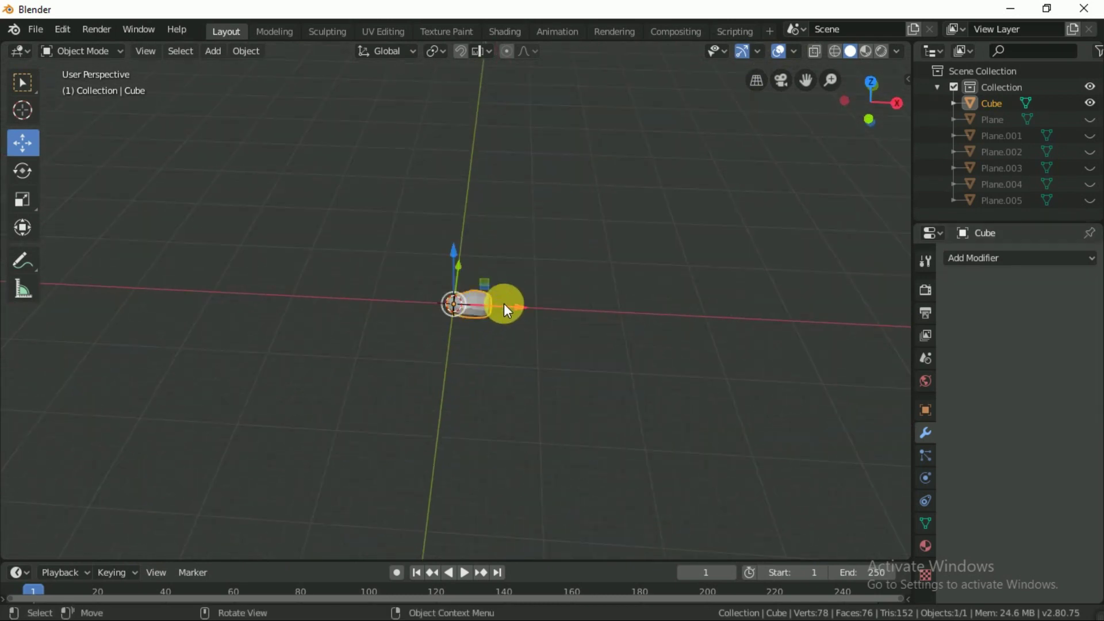
drag(505, 306, 601, 311)
mouse_move(493, 323)
middle_down()
mouse_move(659, 353)
mouse_move(543, 237)
mouse_move(563, 313)
mouse_move(505, 308)
middle_up()
click(562, 313)
key(shift+a)
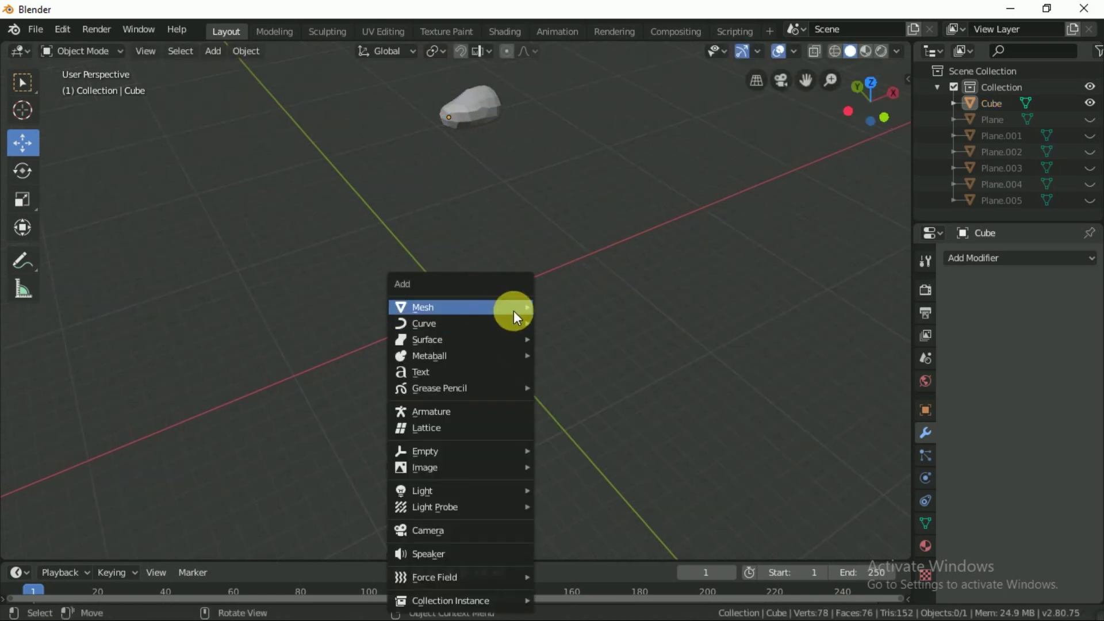
Step: Add a new cube scaled to 2 and bevel all its edges in Edit Mode
mouse_move(458, 307)
click(575, 323)
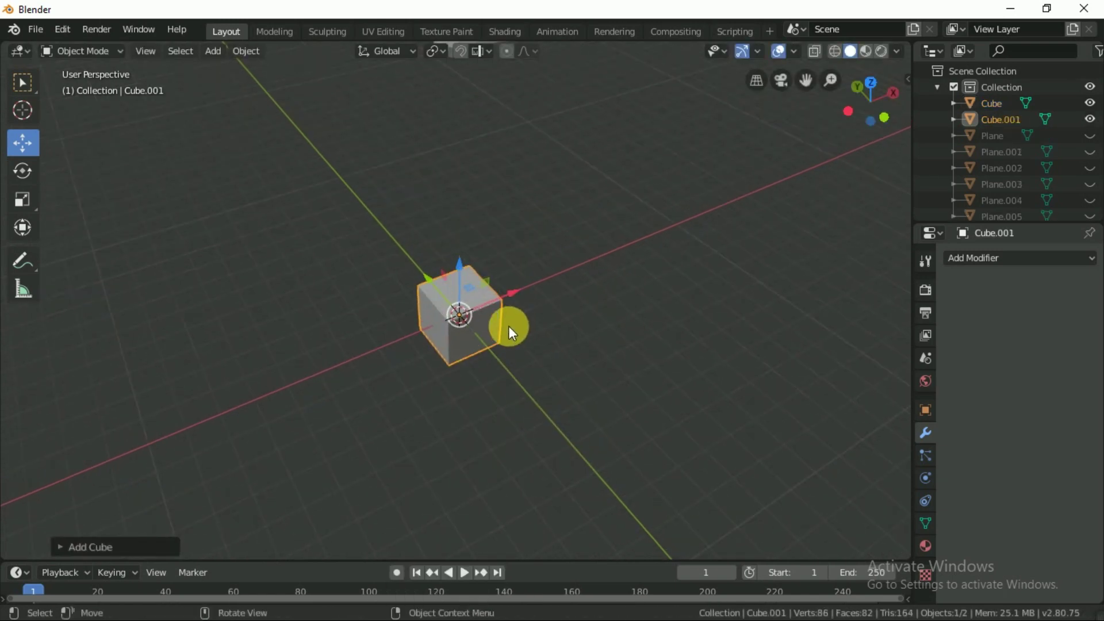
text(s2)
key(Return)
key(Tab)
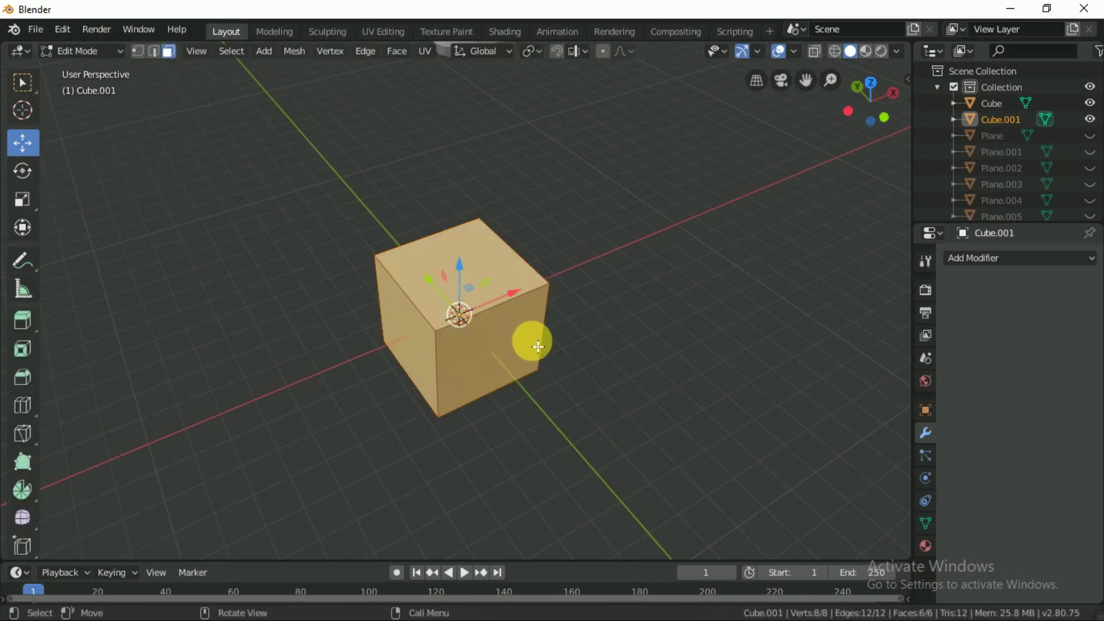
scroll(531, 346, up, 1)
key(ctrl+b)
click(671, 407)
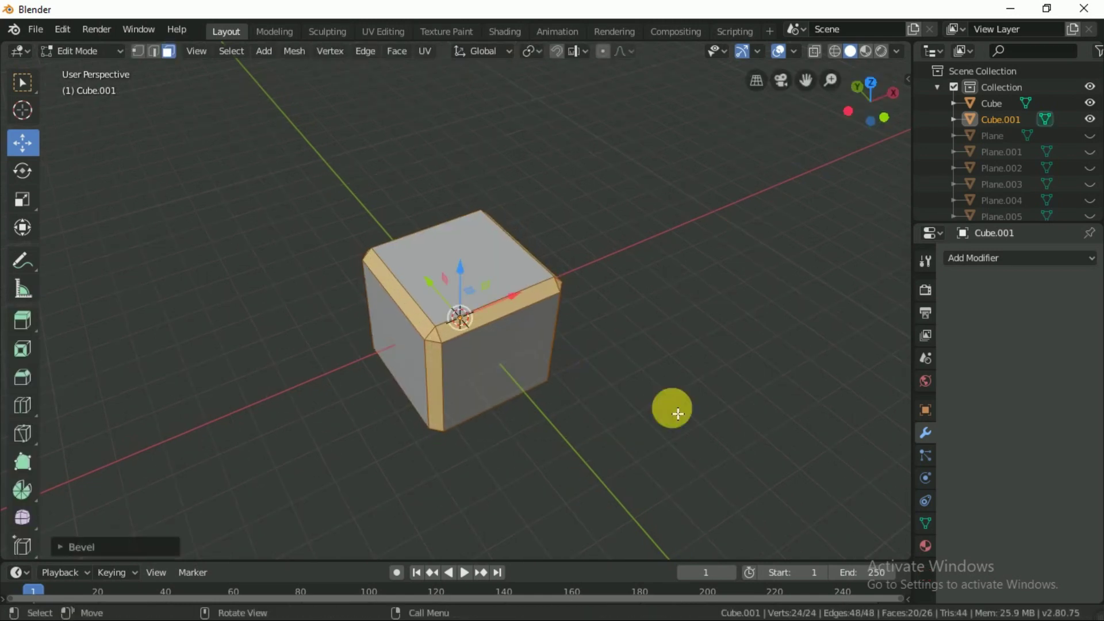
Step: Push a bevelled corner face, the top face and the front face outward to roughen the block
click(242, 129)
click(392, 297)
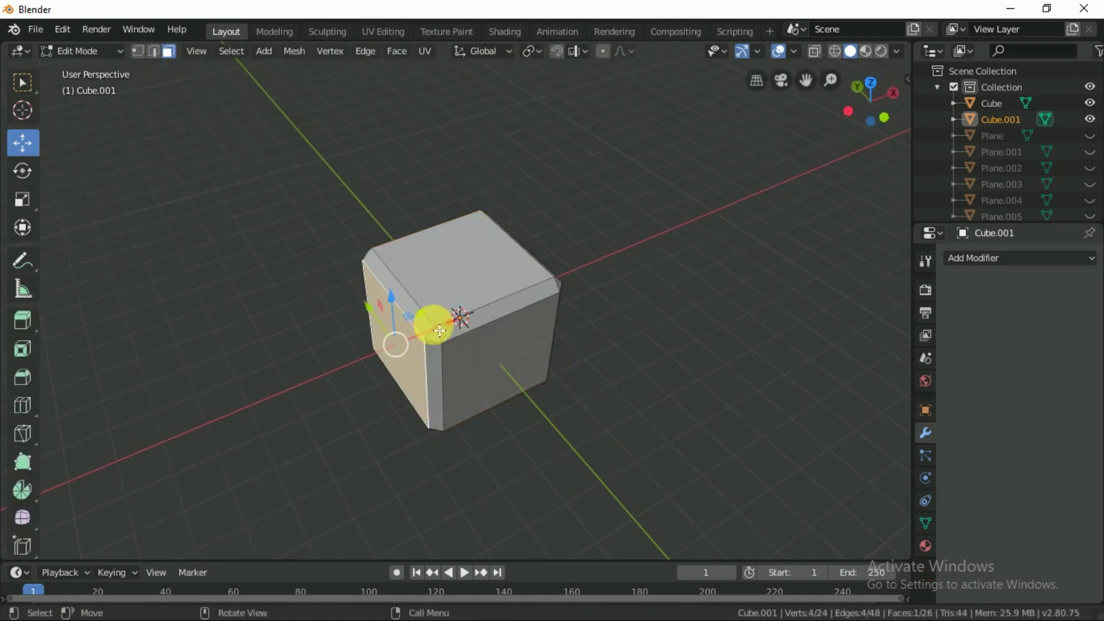
mouse_move(431, 320)
mouse_down()
mouse_move(370, 328)
mouse_move(349, 314)
mouse_move(425, 338)
mouse_up()
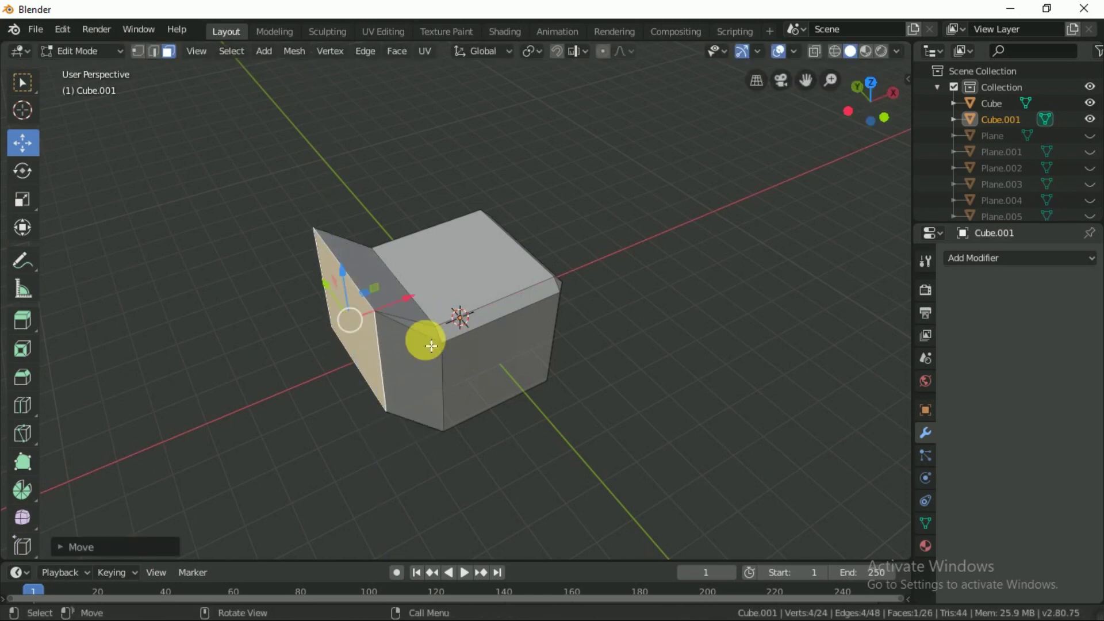
click(510, 366)
middle_drag(511, 365, 468, 322)
click(496, 294)
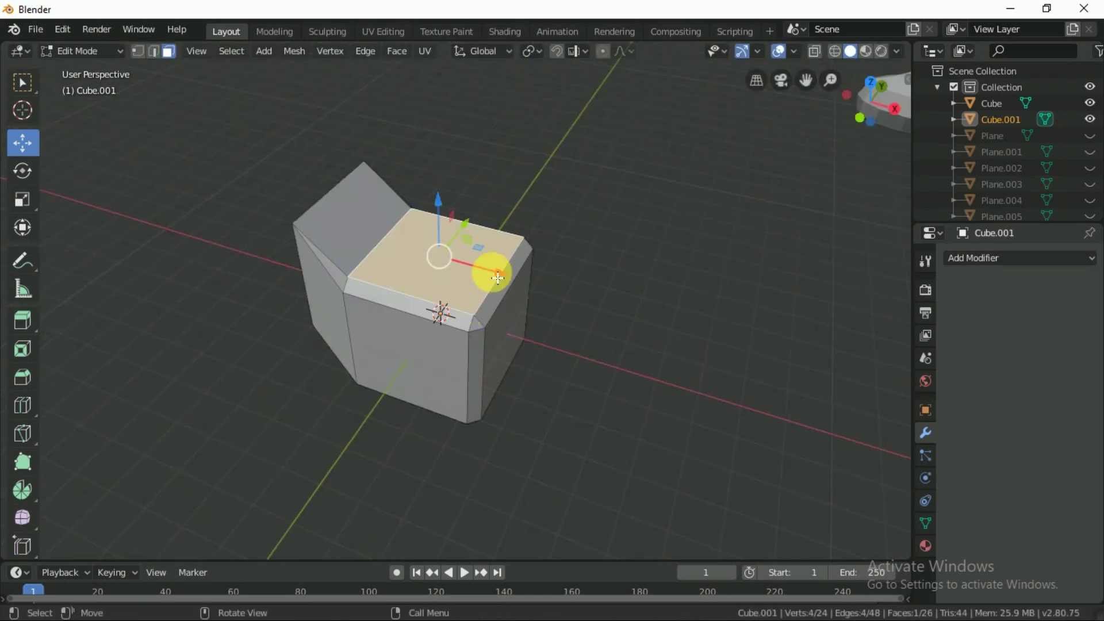
drag(439, 199, 439, 208)
drag(493, 262, 529, 284)
middle_drag(530, 284, 530, 340)
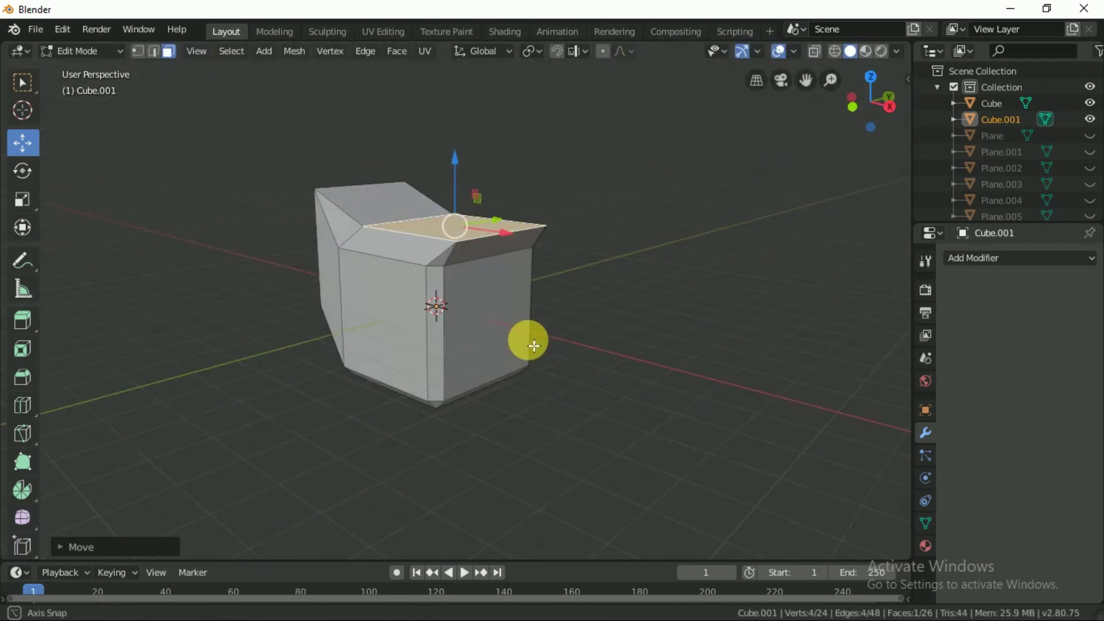
click(511, 327)
drag(540, 345, 591, 365)
Step: Push the long side faces out and lift the top face, then return to Object Mode
mouse_move(592, 365)
middle_down()
mouse_move(582, 382)
mouse_move(468, 357)
mouse_move(385, 417)
middle_up()
click(468, 357)
drag(437, 311, 394, 333)
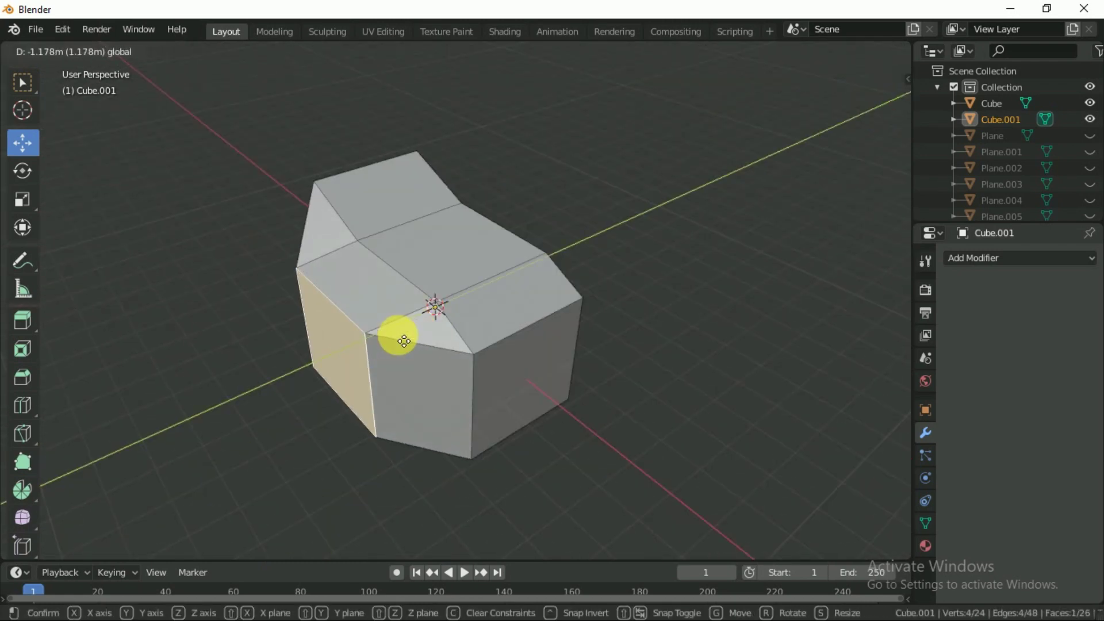
scroll(385, 377, down, 3)
middle_drag(385, 377, 458, 329)
click(468, 308)
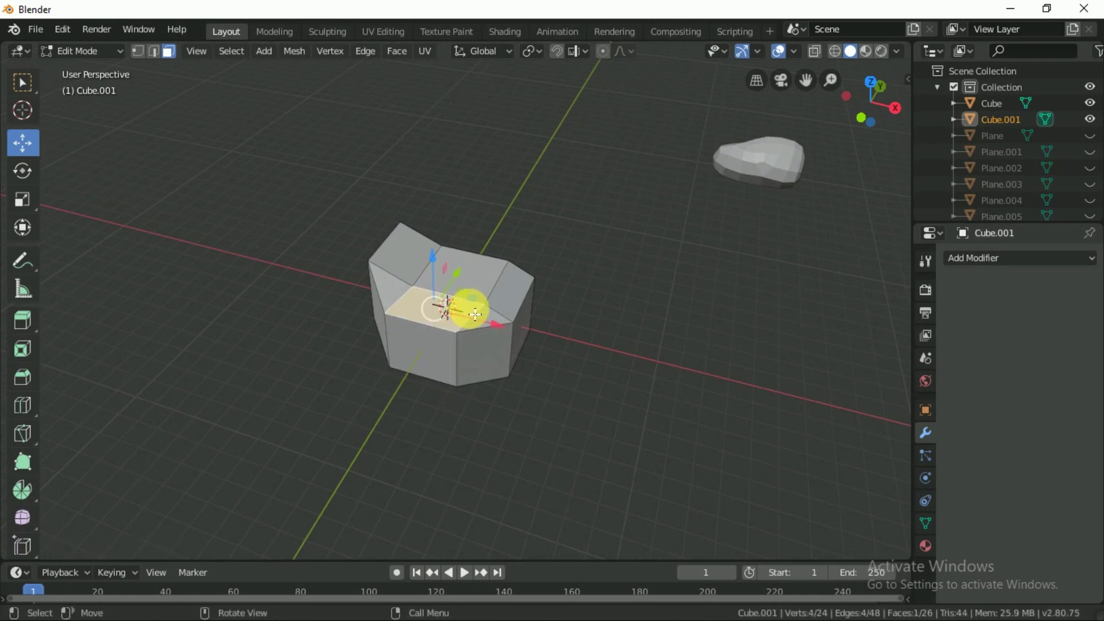
drag(468, 308, 432, 247)
middle_drag(432, 247, 493, 347)
click(481, 355)
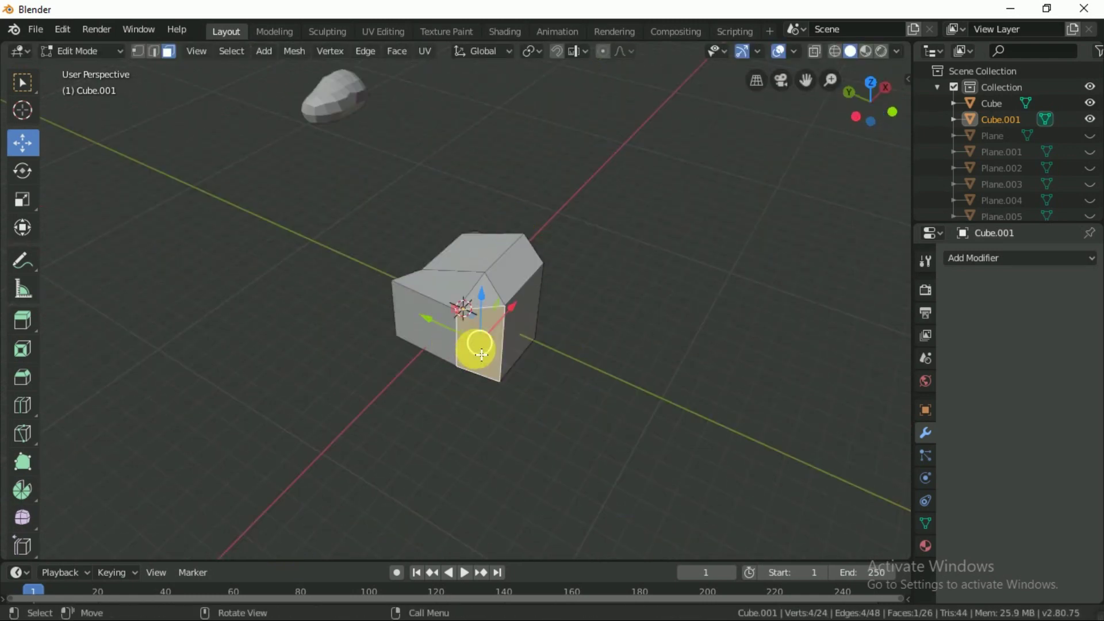
mouse_move(505, 330)
mouse_down()
mouse_move(394, 338)
mouse_move(487, 395)
mouse_up()
middle_drag(486, 395, 562, 392)
key(Tab)
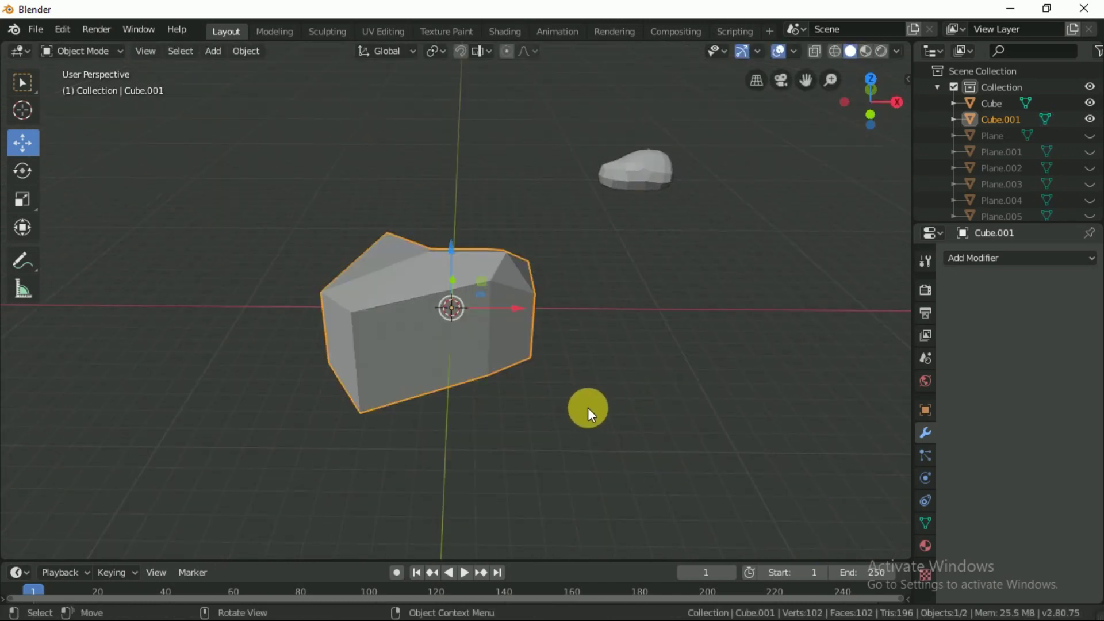
Step: Add a Subdivision Surface modifier to the block and apply it
click(993, 257)
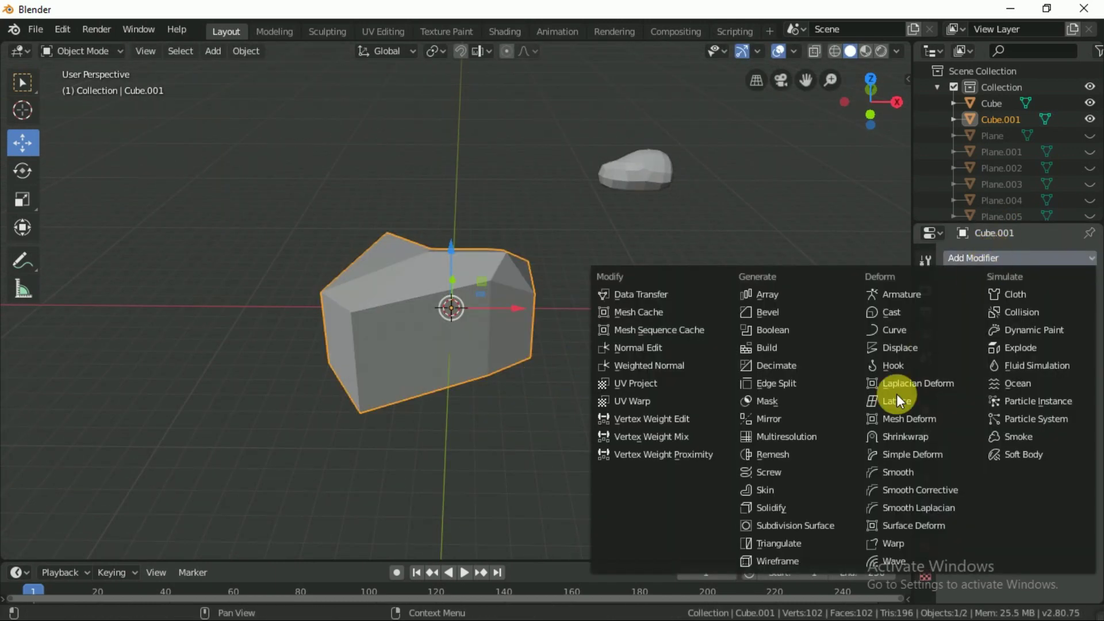
click(805, 525)
mouse_move(675, 380)
middle_down()
mouse_move(470, 366)
mouse_move(696, 425)
mouse_move(864, 347)
middle_up()
click(985, 307)
mouse_move(719, 368)
middle_down()
mouse_move(571, 378)
mouse_move(499, 278)
middle_up()
drag(499, 278, 626, 207)
Step: Move the smoothed rock along X to sit beside the first rock
key(g)
key(x)
click(734, 336)
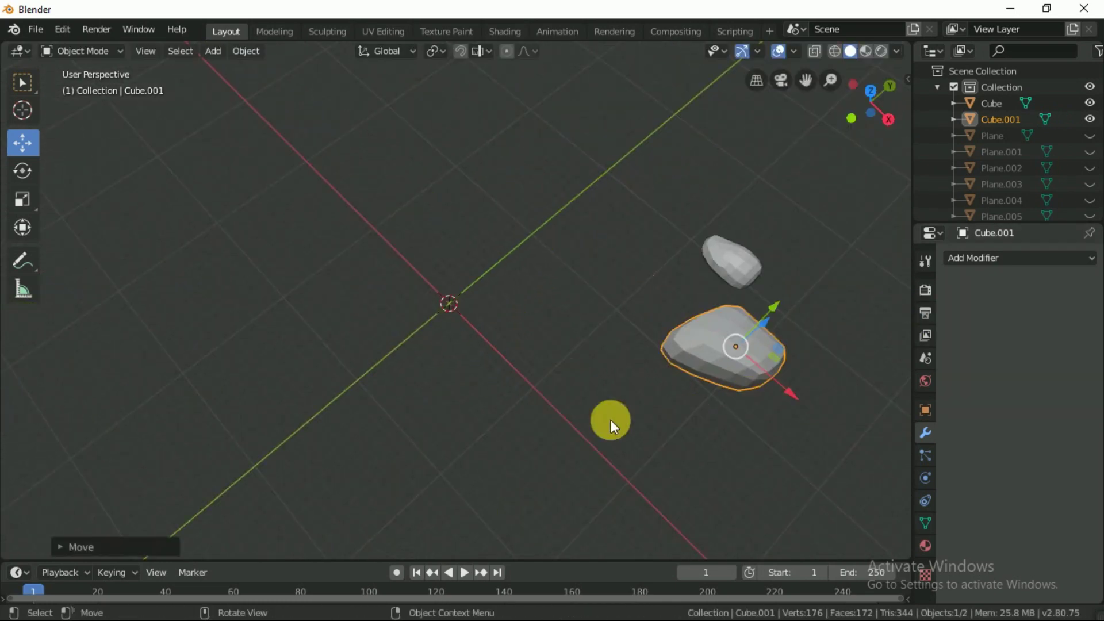
mouse_move(611, 419)
middle_down()
mouse_move(642, 392)
mouse_move(567, 397)
mouse_move(601, 378)
mouse_move(574, 378)
mouse_move(529, 337)
middle_up()
key(shift+a)
mouse_move(508, 307)
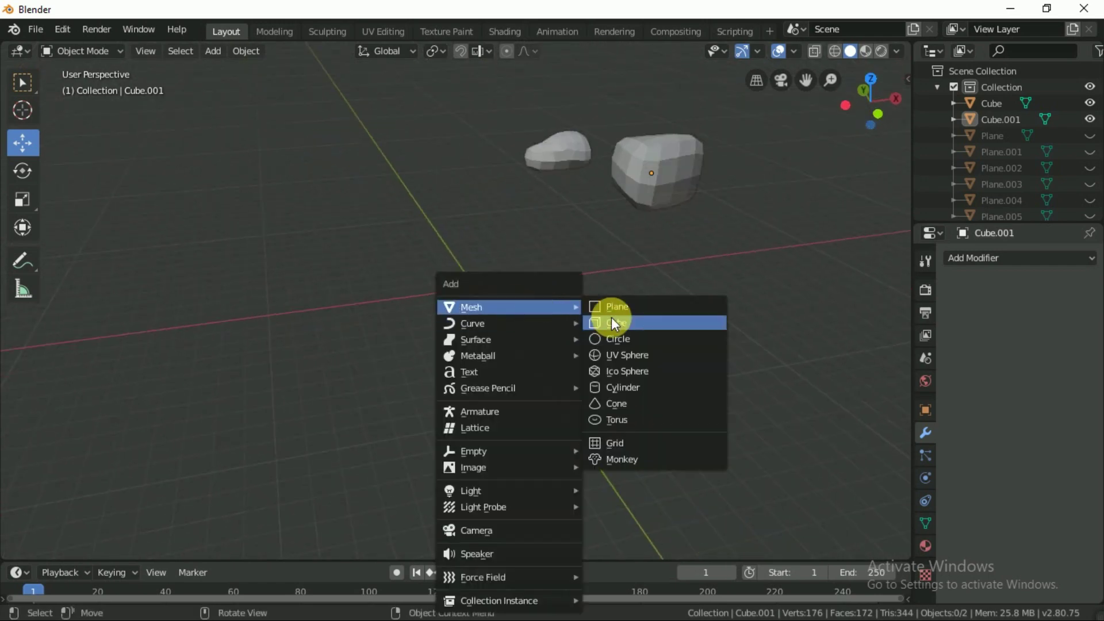
Step: Add a cube scaled to 2, then delete it as unwanted
click(612, 317)
middle_drag(613, 330, 526, 332)
scroll(526, 332, up, 3)
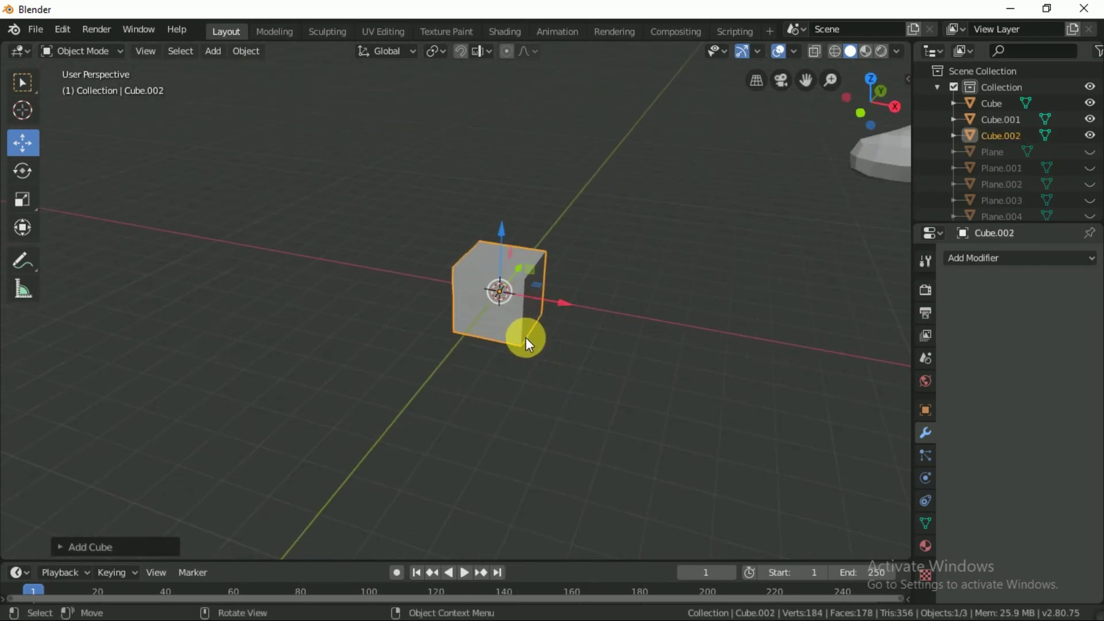
text(s2)
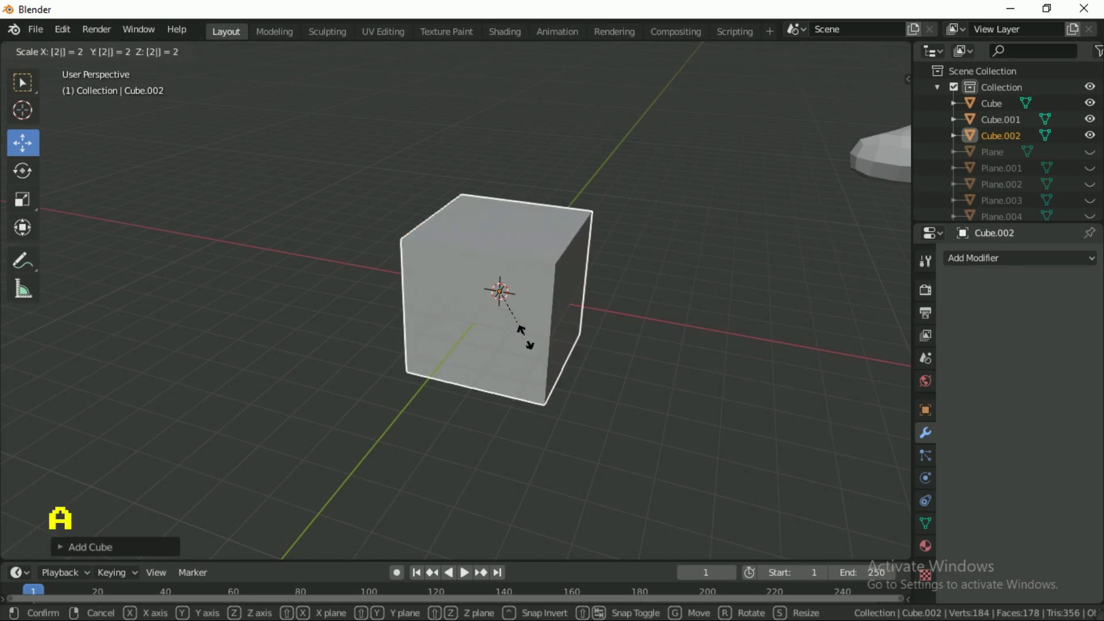
key(Return)
scroll(661, 366, down, 2)
scroll(648, 363, down, 2)
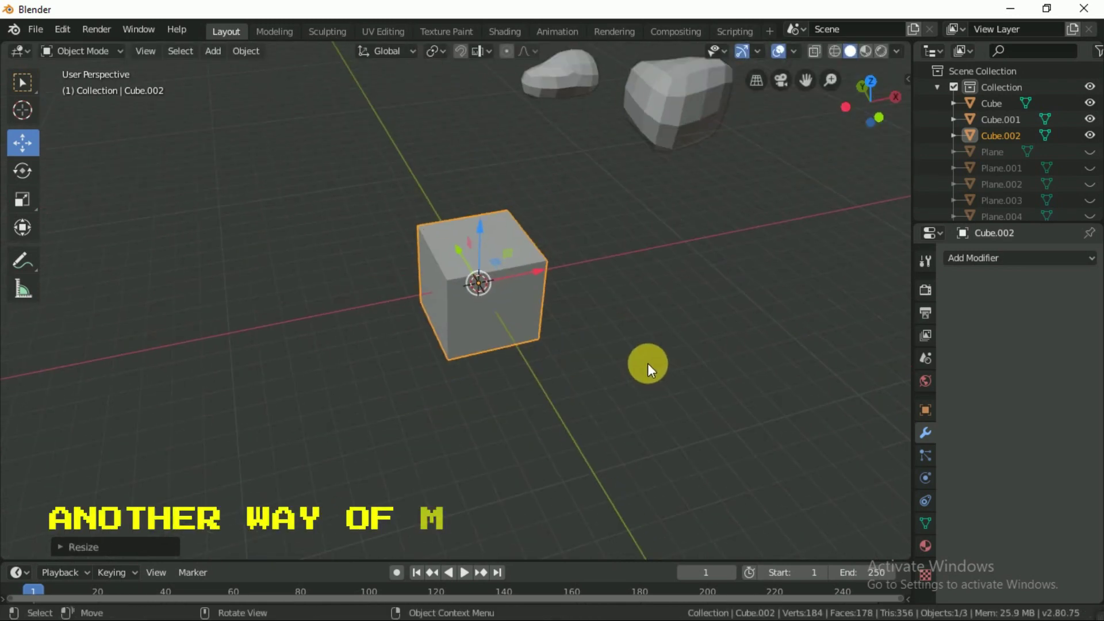
key(Delete)
Step: Add a plane mesh and scale it up
key(shift+a)
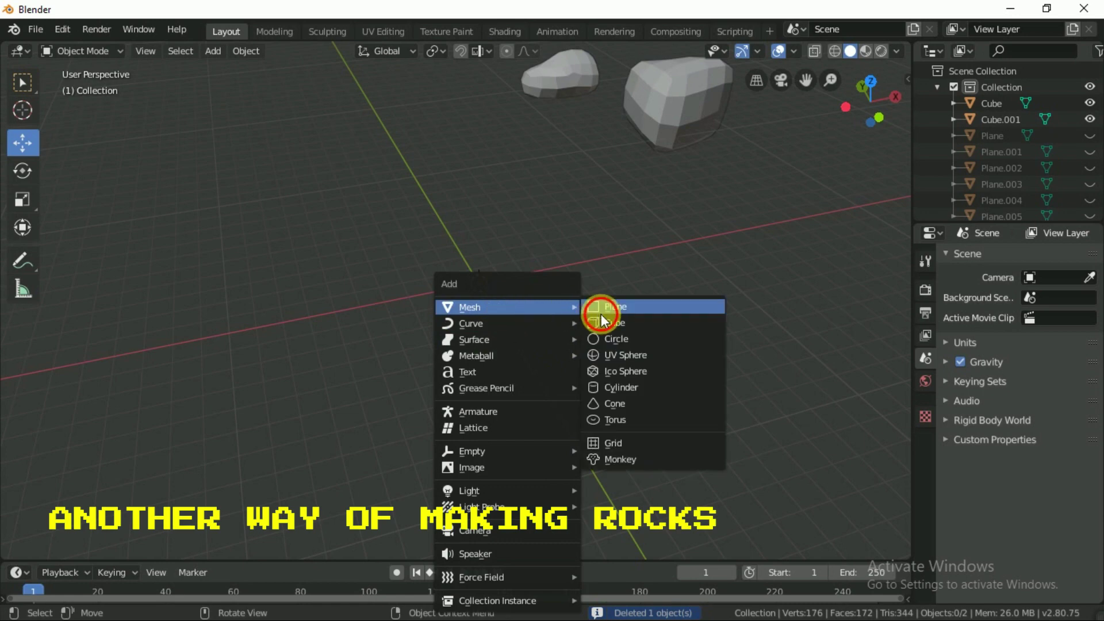
click(609, 306)
middle_drag(585, 320, 554, 351)
key(s)
click(627, 347)
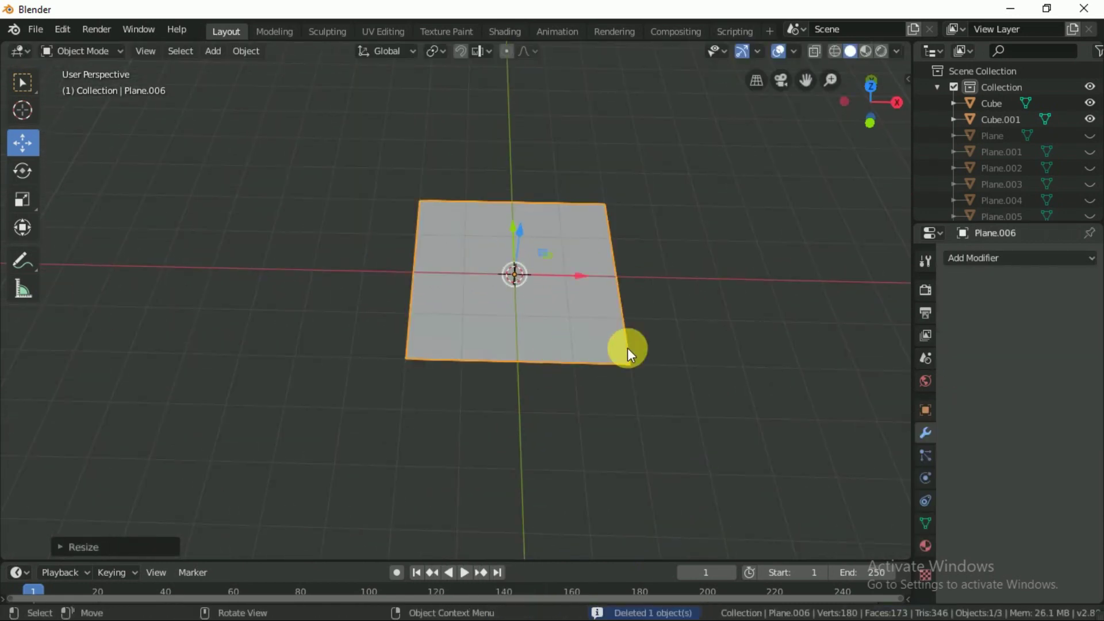
Step: Subdivide the plane in Edit Mode, raising the cuts to form an 11×11 grid
key(Tab)
scroll(567, 328, up, 2)
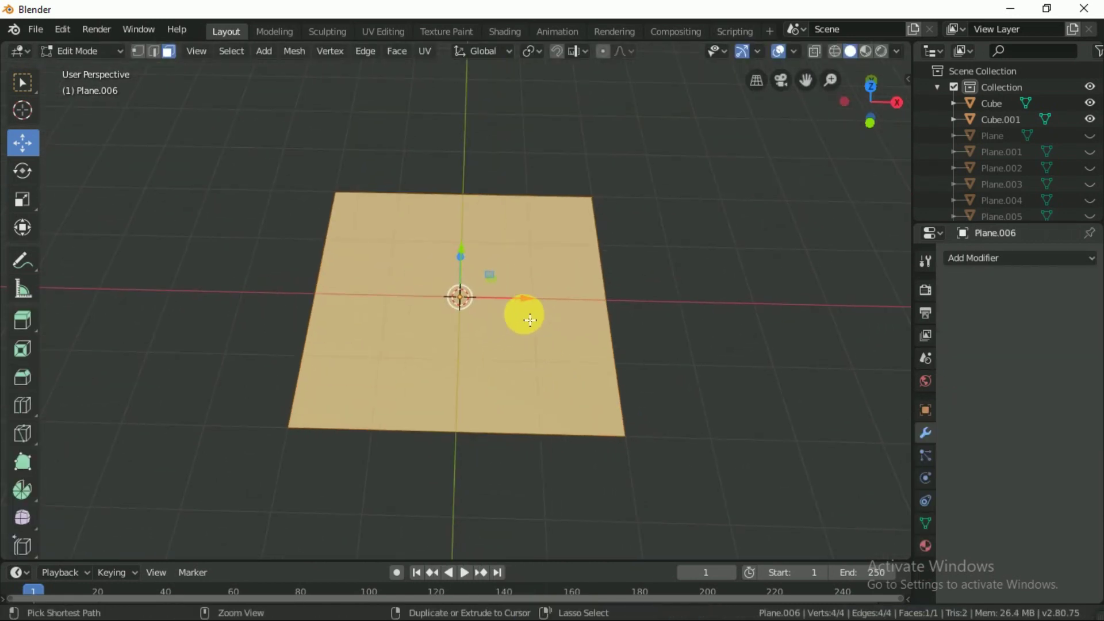
scroll(488, 299, up, 1)
key(ctrl+r)
right_click(401, 348)
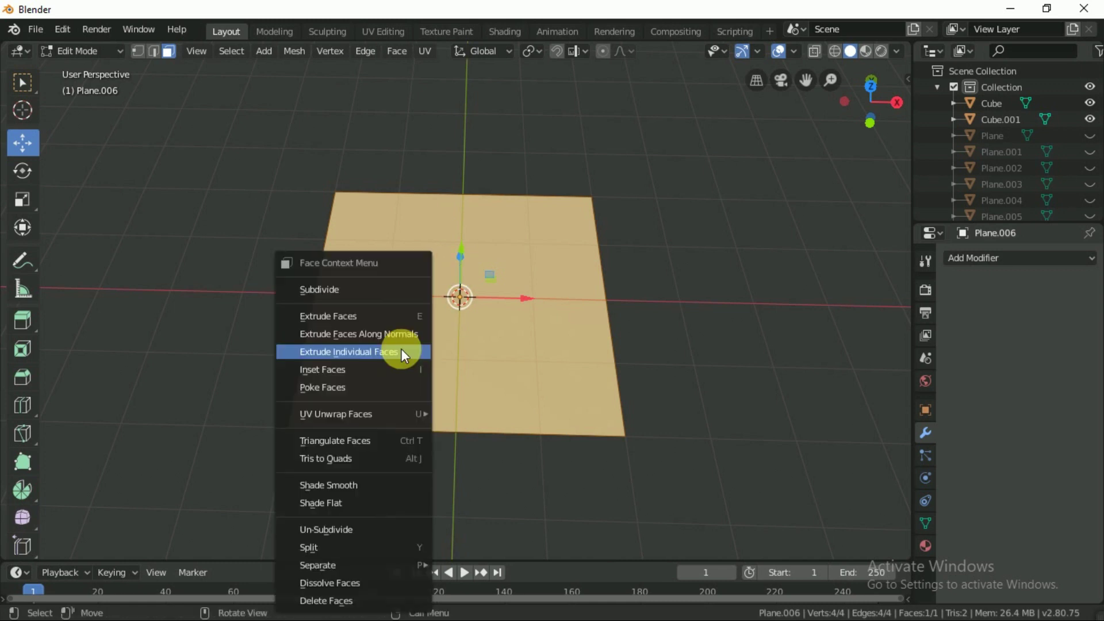
click(345, 289)
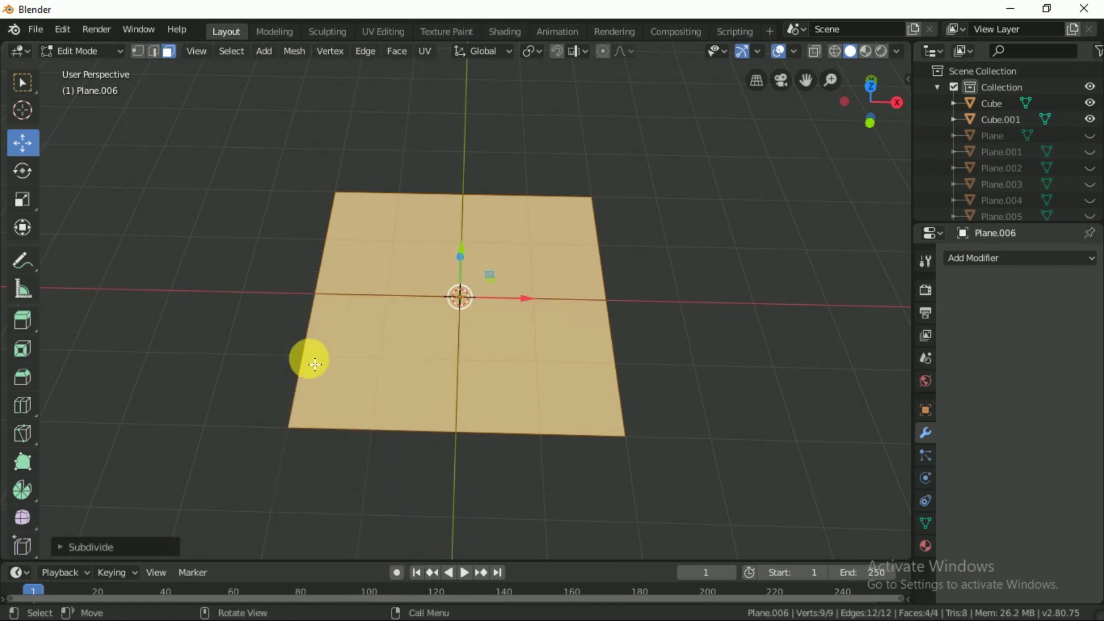
click(167, 541)
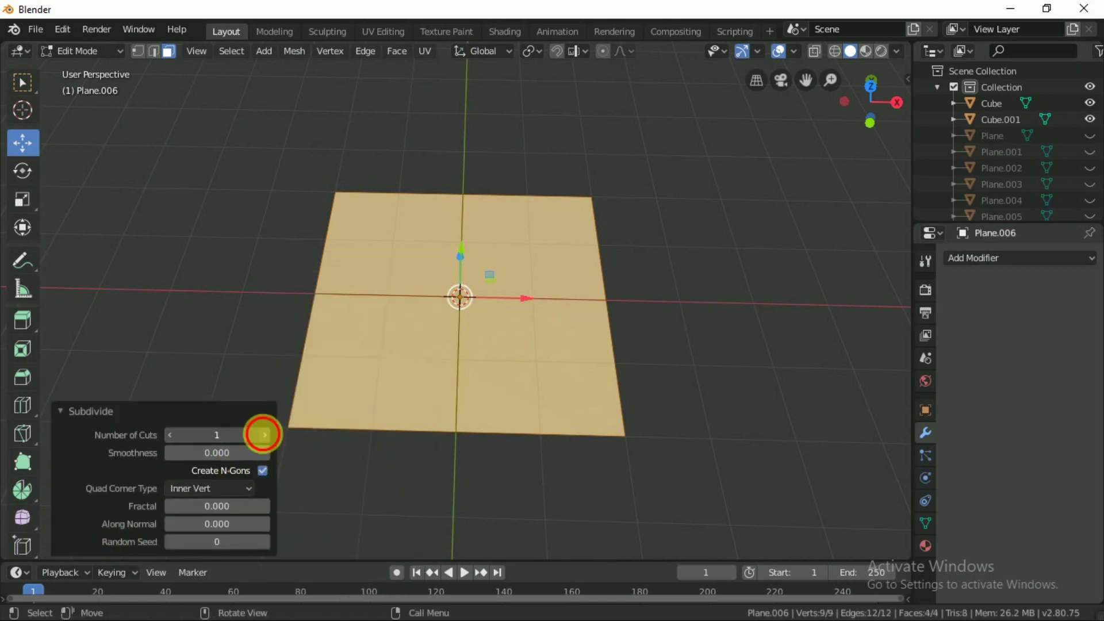
drag(262, 435, 322, 435)
Step: Deselect everything and circle-select an irregular block of central faces
click(400, 473)
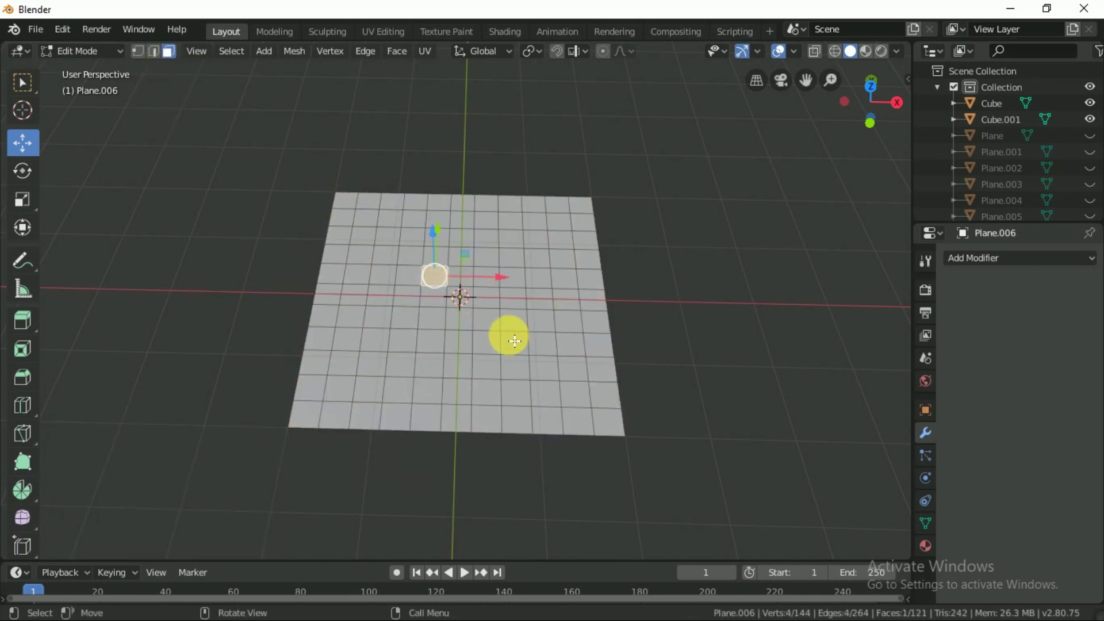
key(c)
mouse_move(513, 331)
mouse_down()
mouse_move(390, 276)
mouse_move(424, 242)
mouse_move(520, 338)
mouse_move(357, 374)
mouse_move(557, 363)
mouse_move(601, 314)
mouse_up()
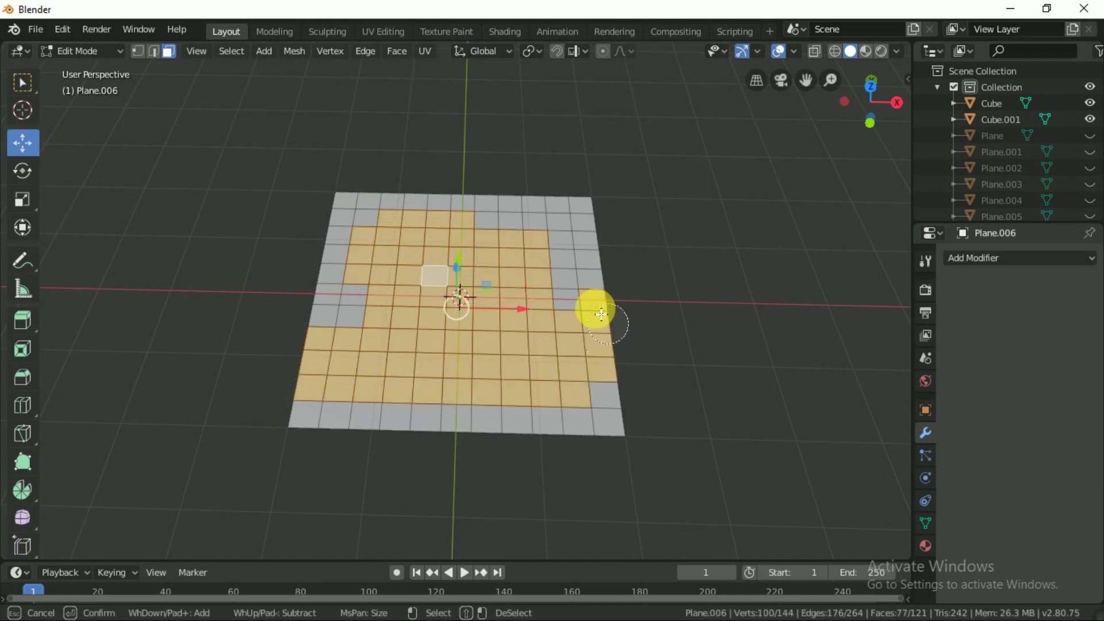
Step: Add the bottom-row faces to the selection and extrude them up as the first tier
click(455, 407)
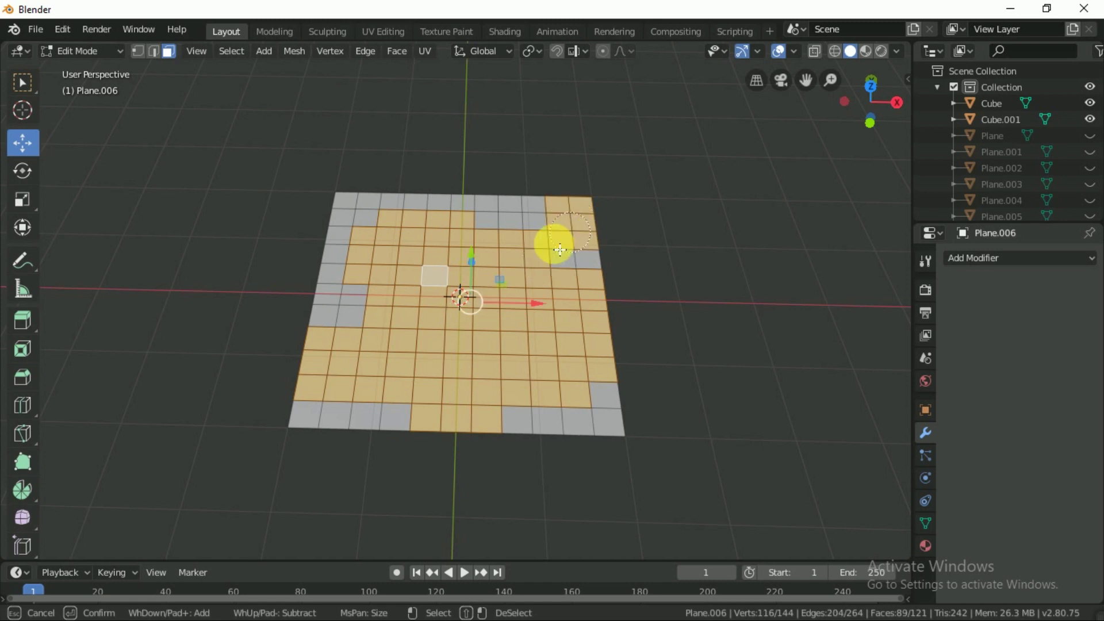
right_click(560, 249)
key(e)
click(564, 368)
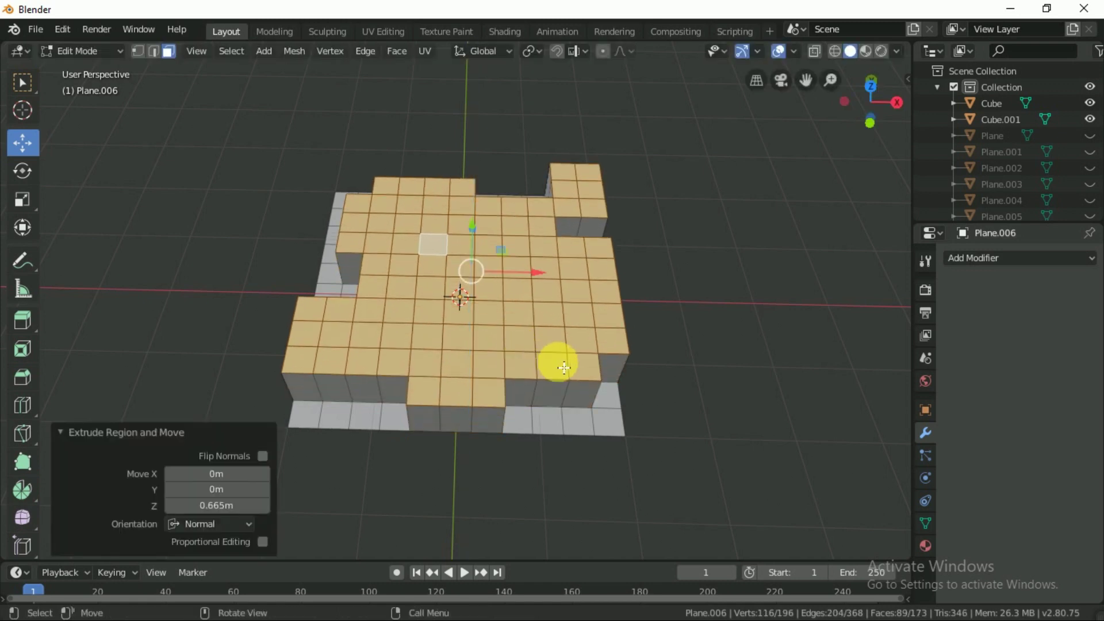
Step: Trim the selection and extrude a smaller second tier, then a small cross third tier
mouse_move(549, 355)
shift+mouse_down()
mouse_move(443, 375)
mouse_move(320, 331)
shift+mouse_up()
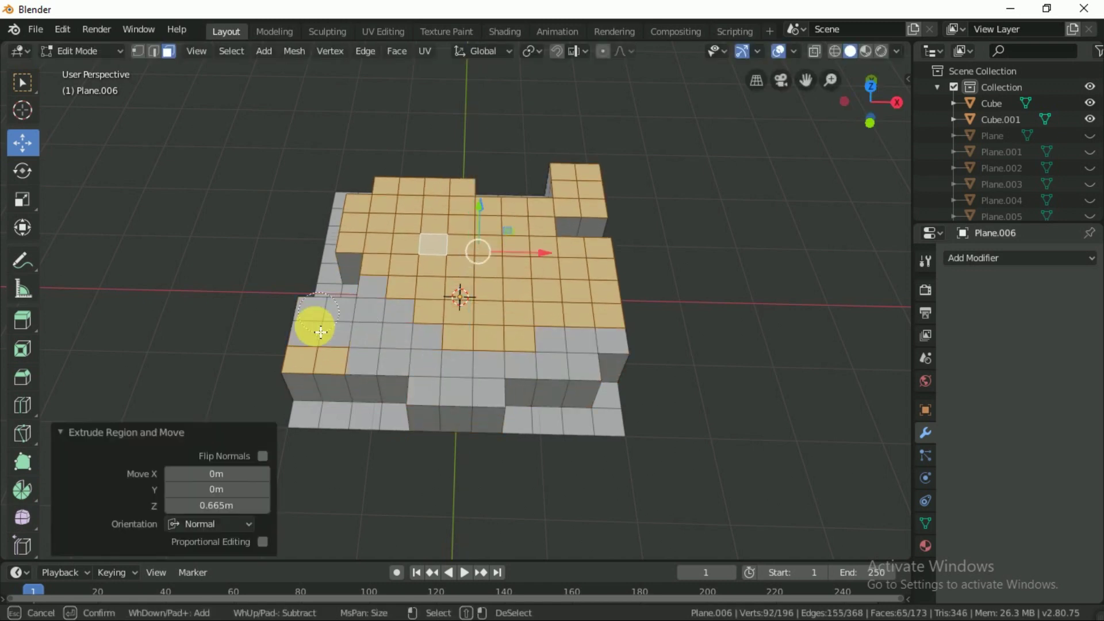
mouse_move(332, 282)
shift+mouse_down()
mouse_move(466, 185)
mouse_move(609, 185)
mouse_move(631, 301)
shift+mouse_up()
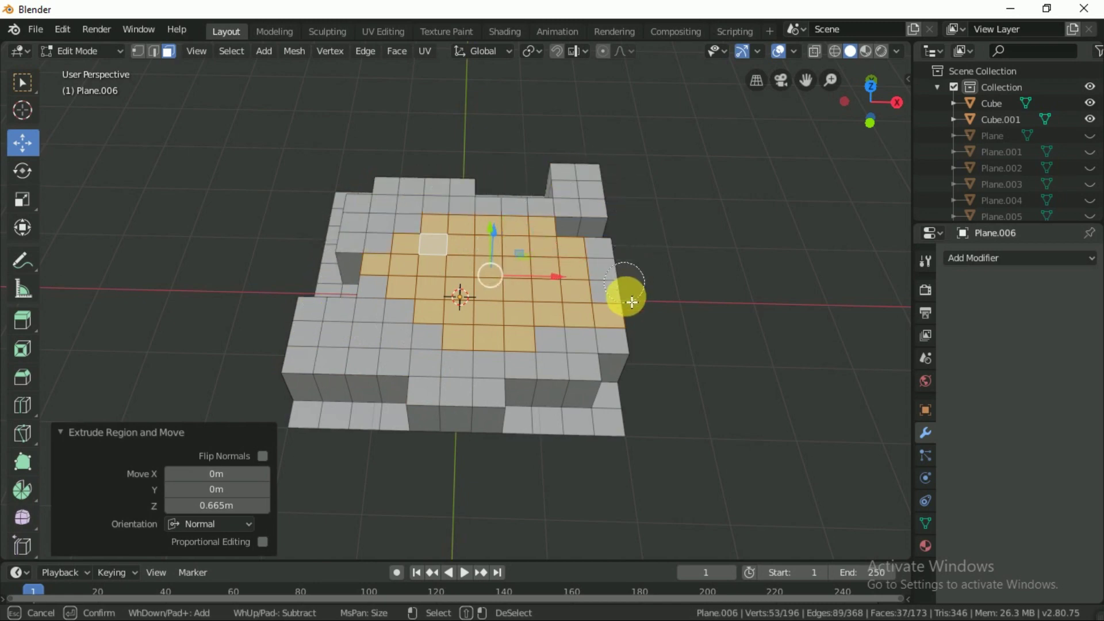
right_click(637, 361)
key(e)
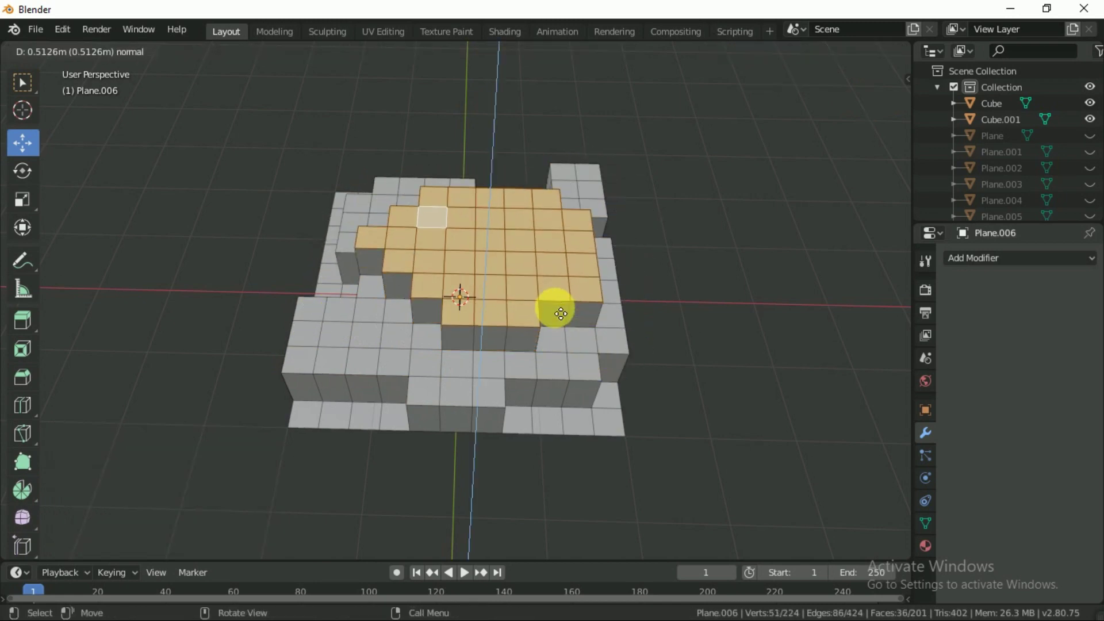
click(556, 312)
mouse_move(573, 304)
shift+mouse_down()
mouse_move(375, 239)
mouse_move(493, 192)
mouse_move(602, 266)
mouse_move(587, 319)
shift+mouse_up()
right_click(586, 319)
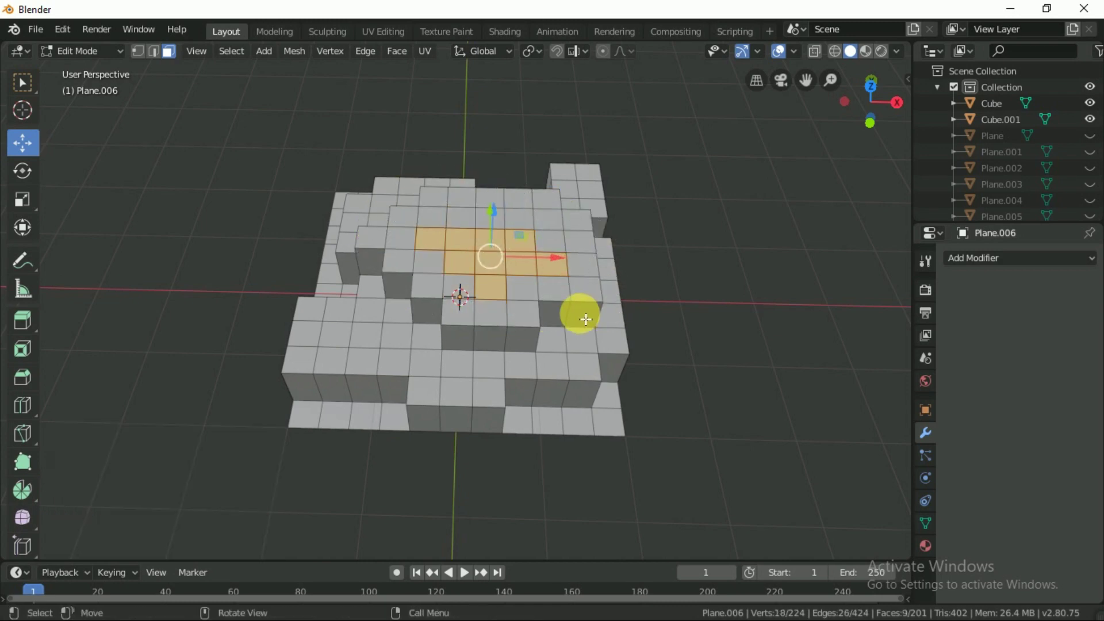
key(e)
click(575, 313)
Step: Select the flat border faces around the grid's outer edge
scroll(575, 363, down, 2)
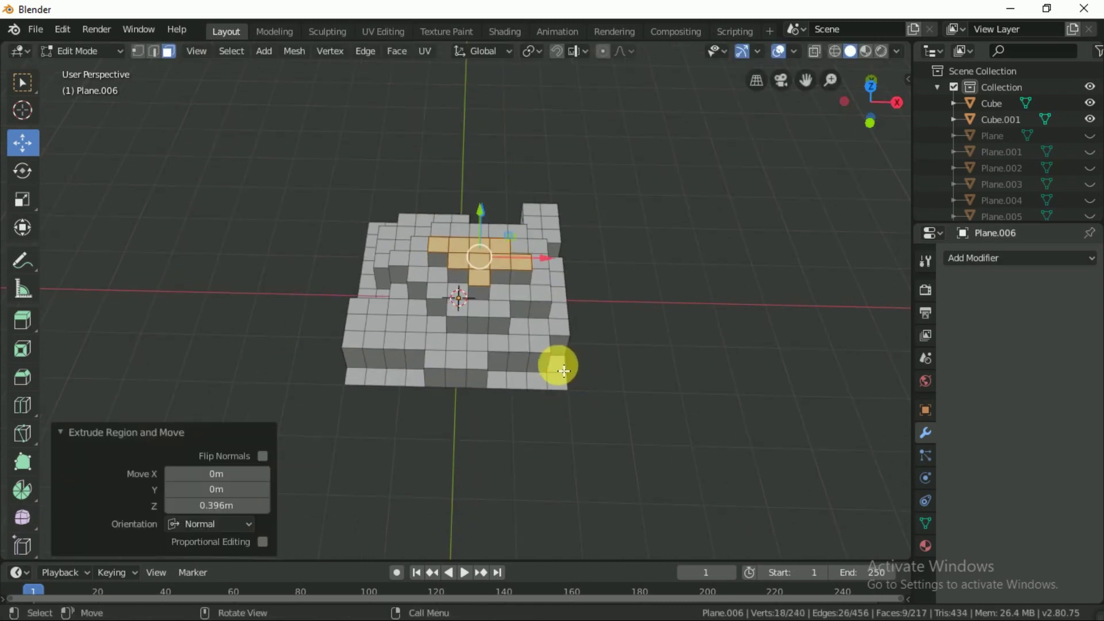
click(564, 371)
shift+click(544, 394)
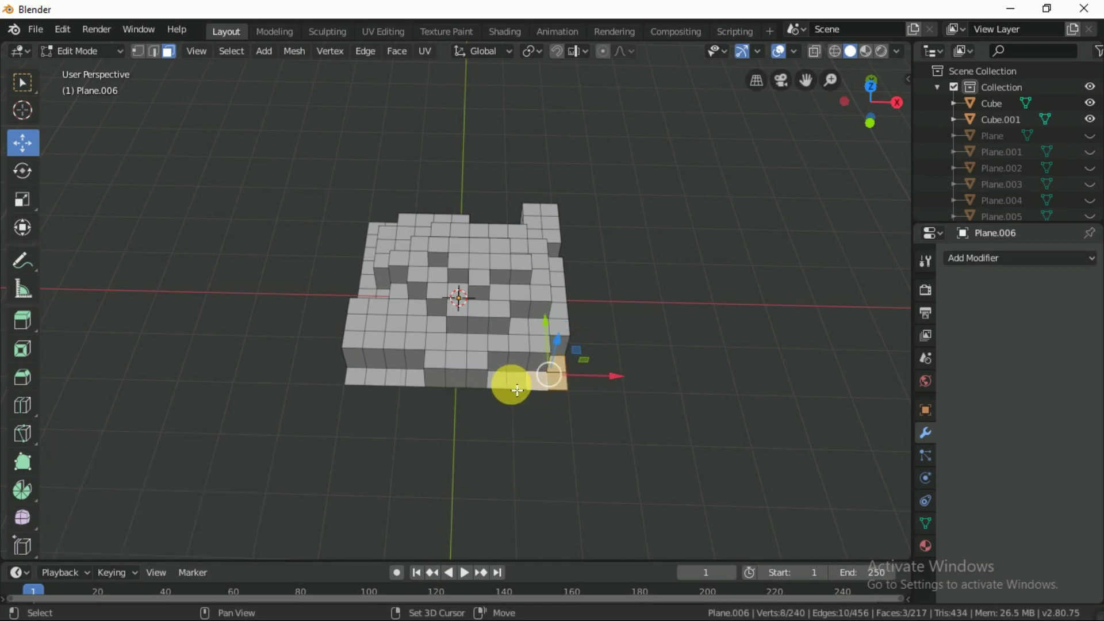
shift+click(518, 390)
middle_drag(464, 387, 492, 395)
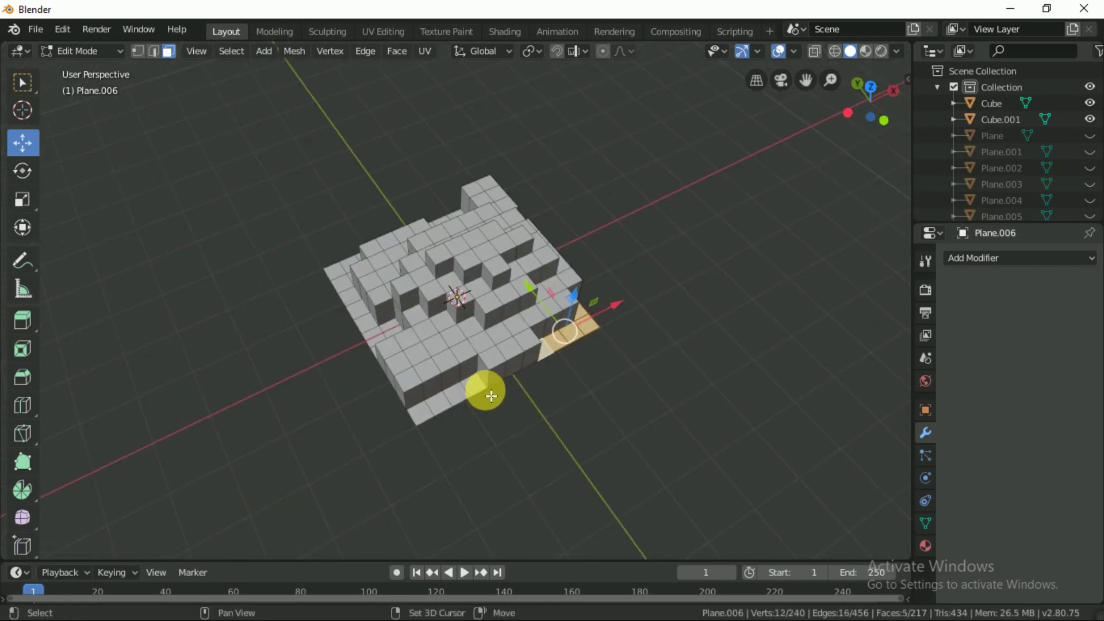
shift+click(434, 421)
mouse_move(435, 421)
middle_down()
mouse_move(525, 403)
mouse_move(476, 387)
middle_up()
shift+click(464, 378)
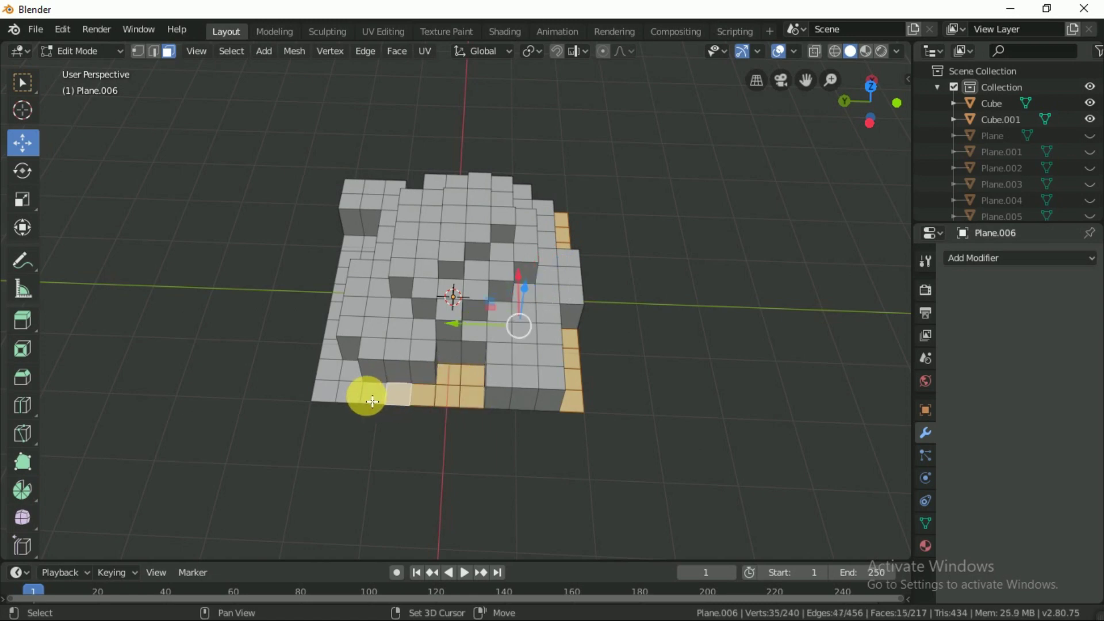
shift+click(341, 376)
mouse_move(341, 377)
middle_down()
mouse_move(491, 382)
mouse_move(378, 372)
middle_up()
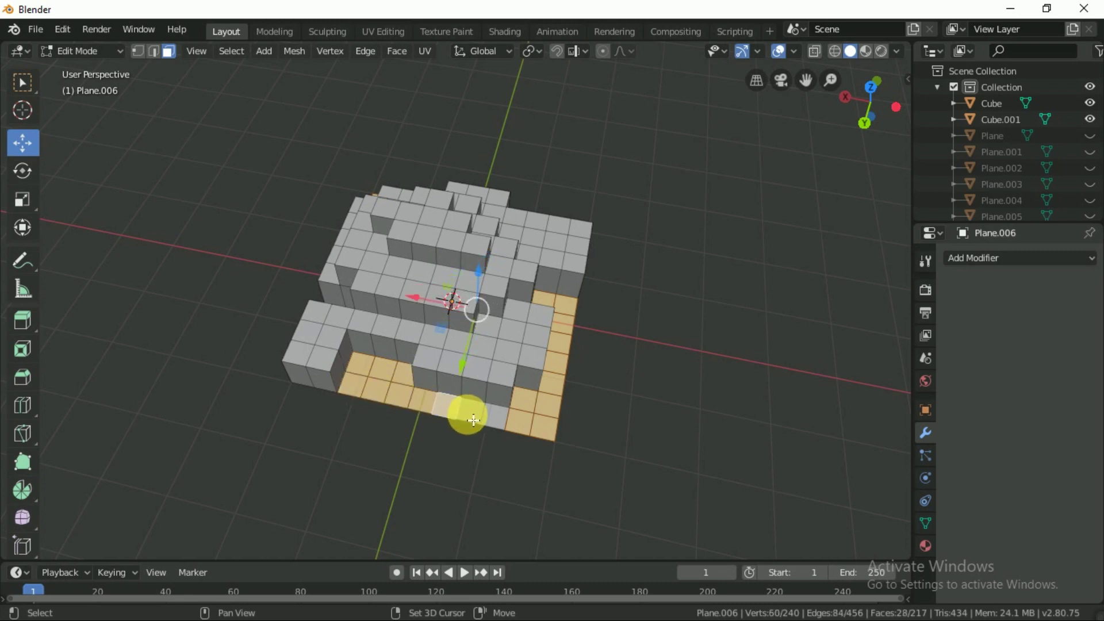
shift+click(492, 422)
mouse_move(492, 423)
middle_down()
mouse_move(587, 414)
mouse_move(510, 423)
middle_up()
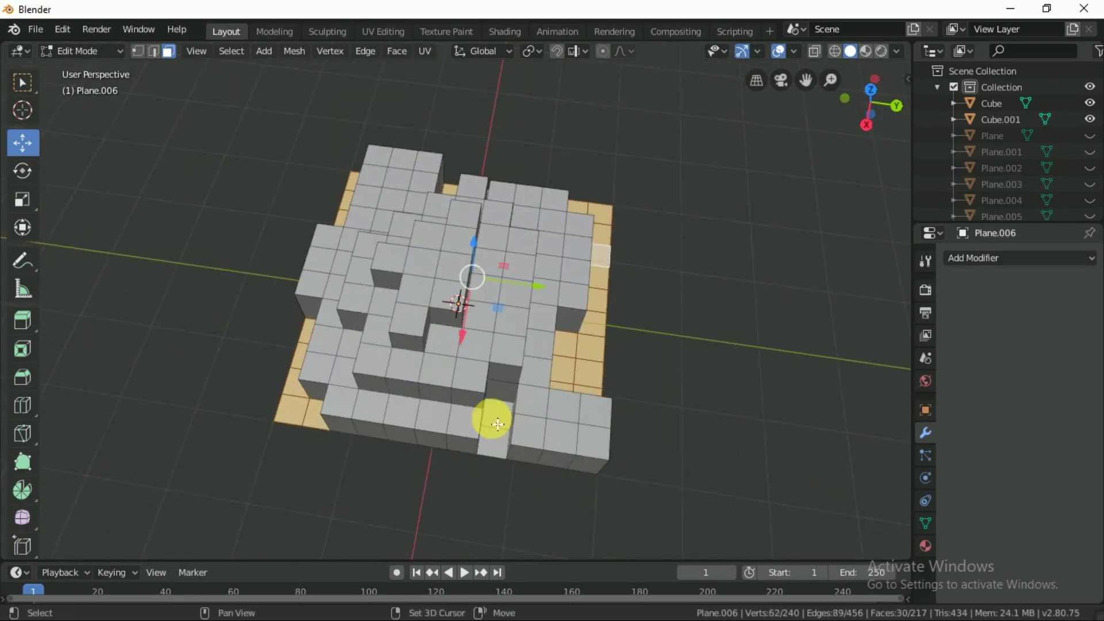
Step: Delete the selected border faces, leaving the compact stepped mass
key(x)
click(483, 449)
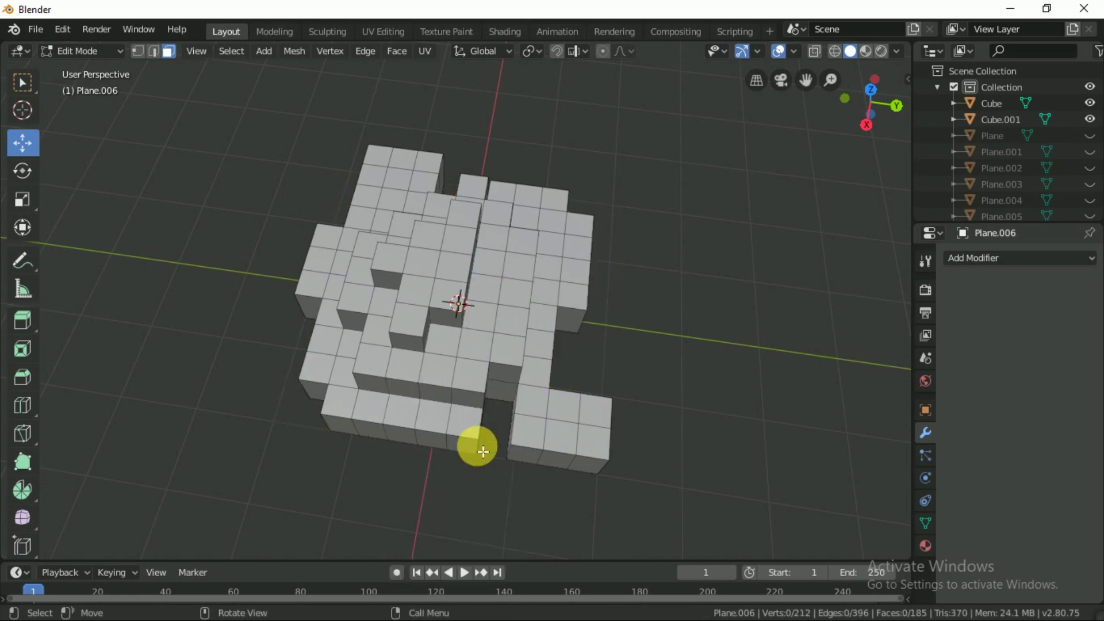
scroll(490, 454, down, 3)
mouse_move(491, 454)
middle_down()
mouse_move(434, 353)
mouse_move(496, 360)
middle_up()
Step: Back in Object Mode, add and apply a Subdivision Surface modifier to the terrain piece
key(Tab)
scroll(517, 374, up, 2)
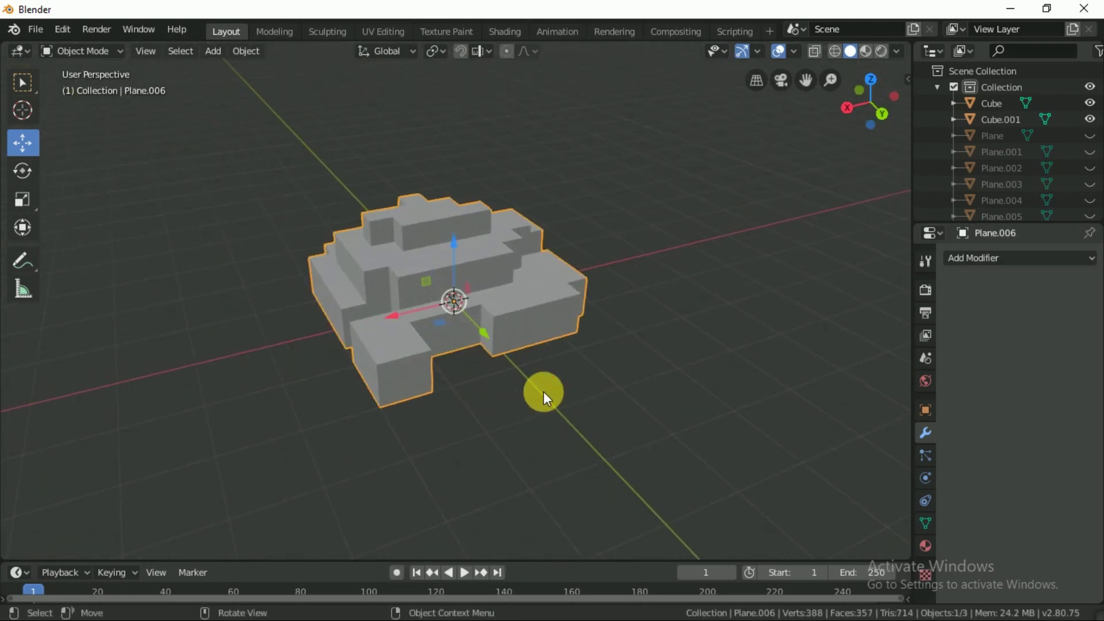
click(964, 262)
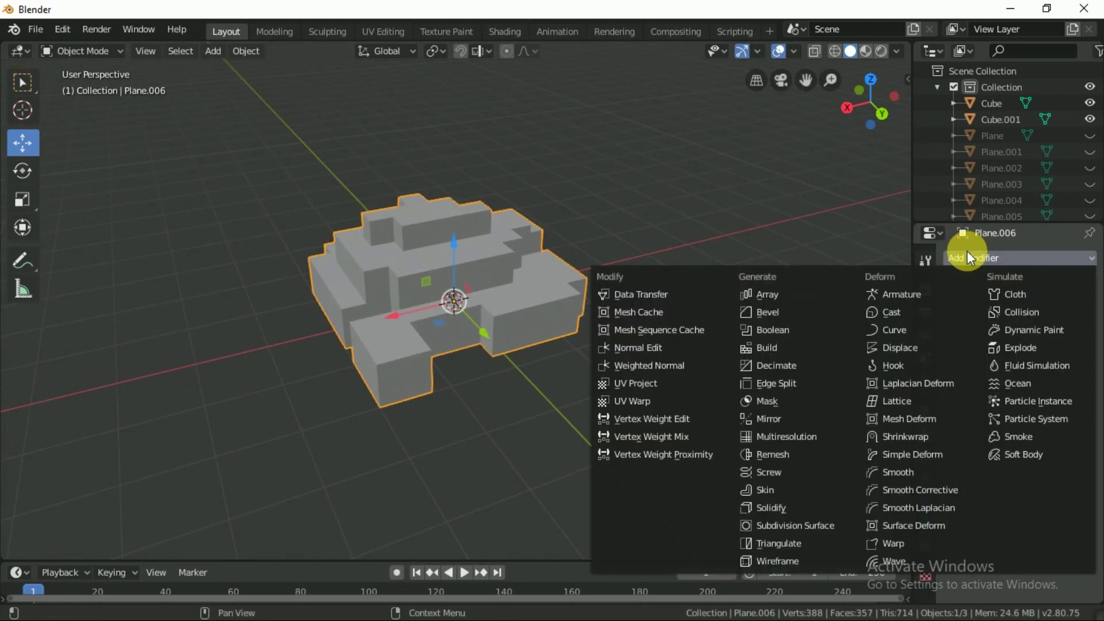
click(796, 521)
mouse_move(781, 503)
middle_down()
mouse_move(591, 375)
mouse_move(768, 354)
mouse_move(664, 329)
mouse_move(682, 344)
mouse_move(633, 307)
mouse_move(546, 321)
mouse_move(489, 347)
mouse_move(382, 292)
middle_up()
click(982, 307)
Step: Move the terrain piece off the origin along Y, undoing and redoing the move
key(g)
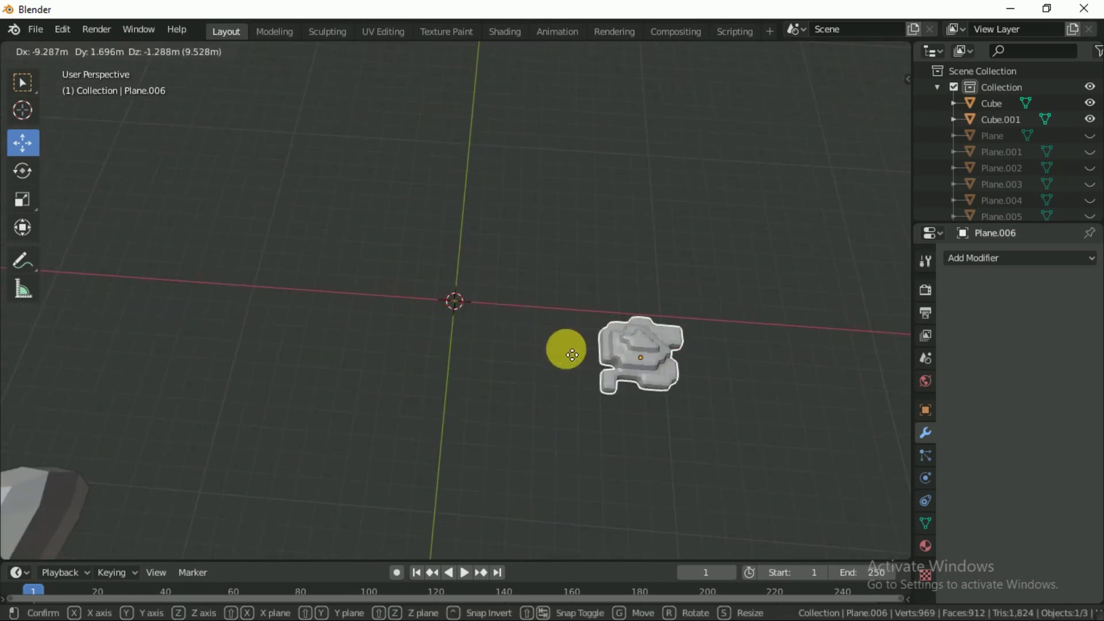
click(670, 423)
key(g)
key(y)
click(673, 247)
key(ctrl+z)
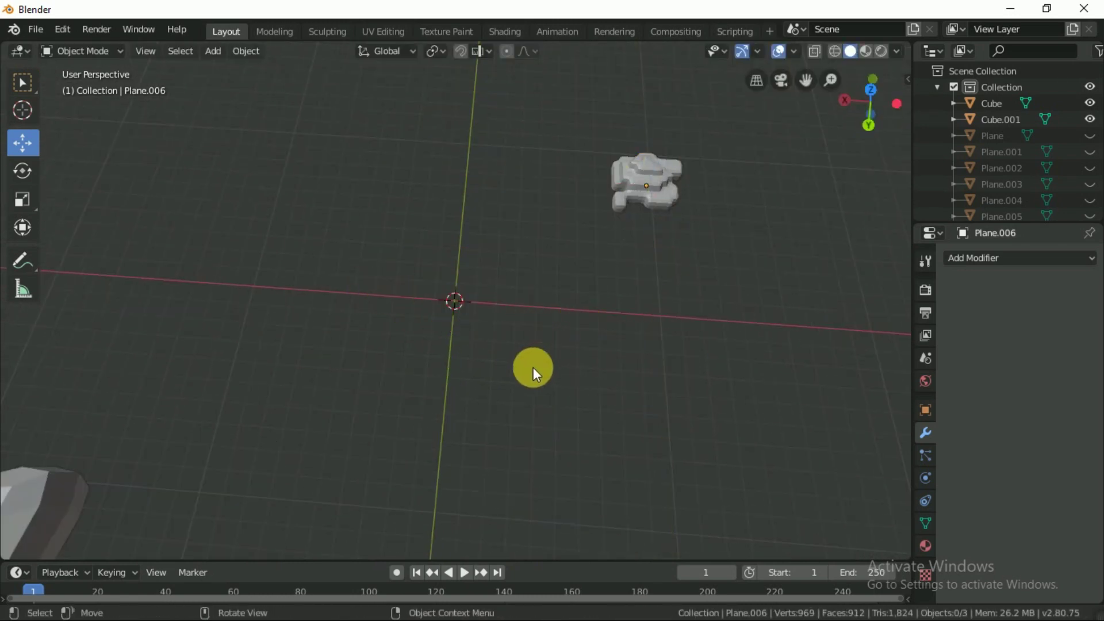
key(ctrl+z)
key(ctrl+z)
key(ctrl+shift+z)
Step: Add a new plane at the centre and scale it by 3
key(shift+a)
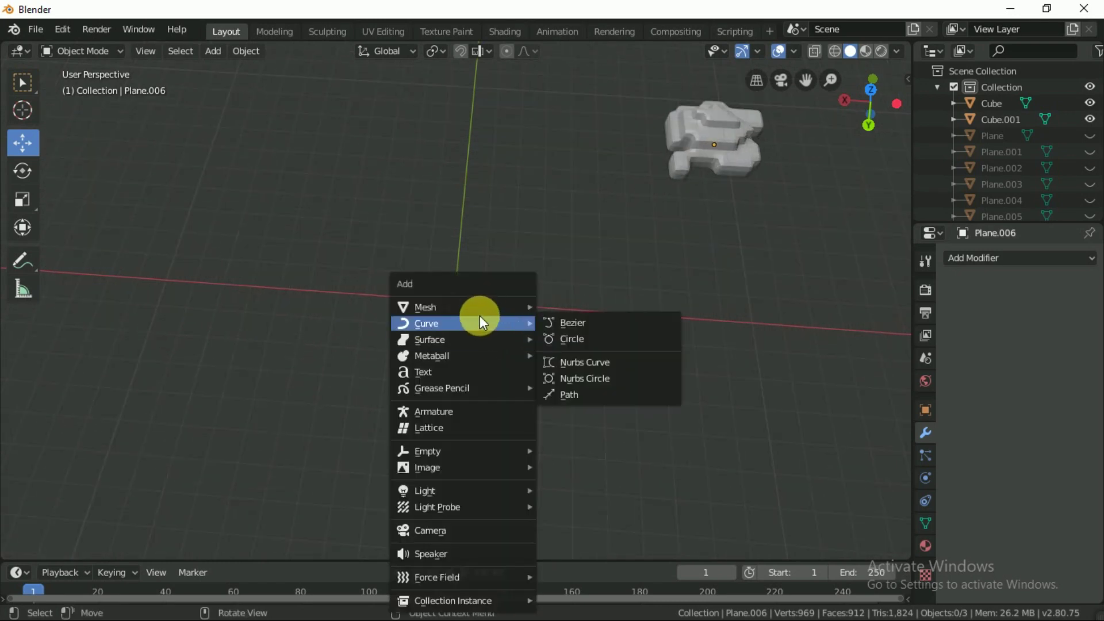
click(570, 306)
scroll(516, 337, up, 3)
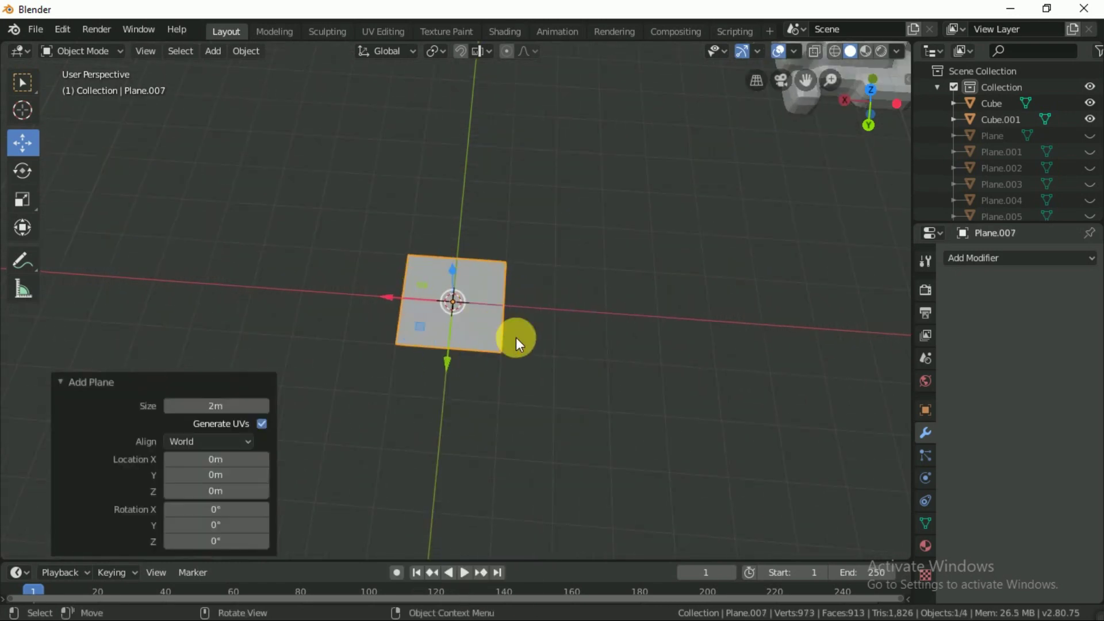
scroll(516, 338, up, 1)
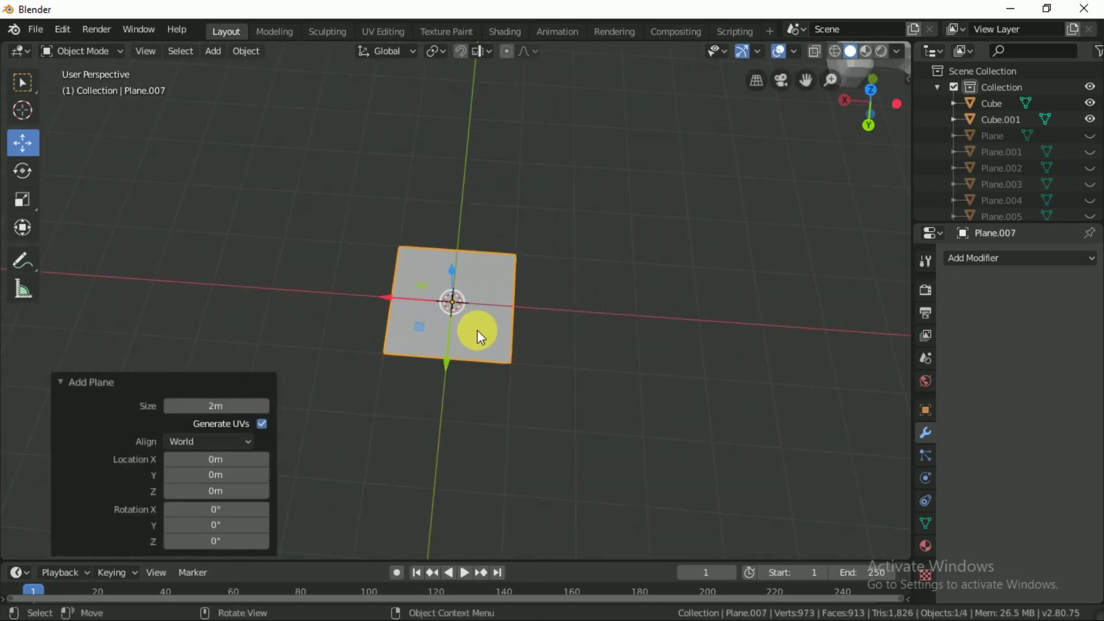
text(s3)
click(456, 325)
Step: Subdivide the plane in Edit Mode with 10 cuts
key(Tab)
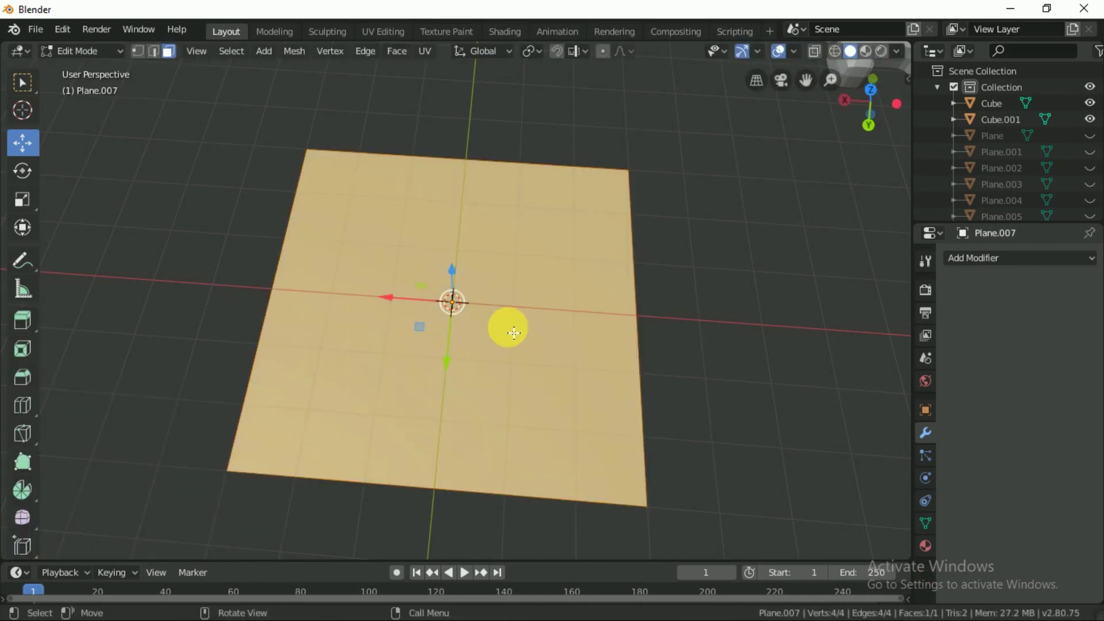
right_click(498, 328)
right_click(499, 327)
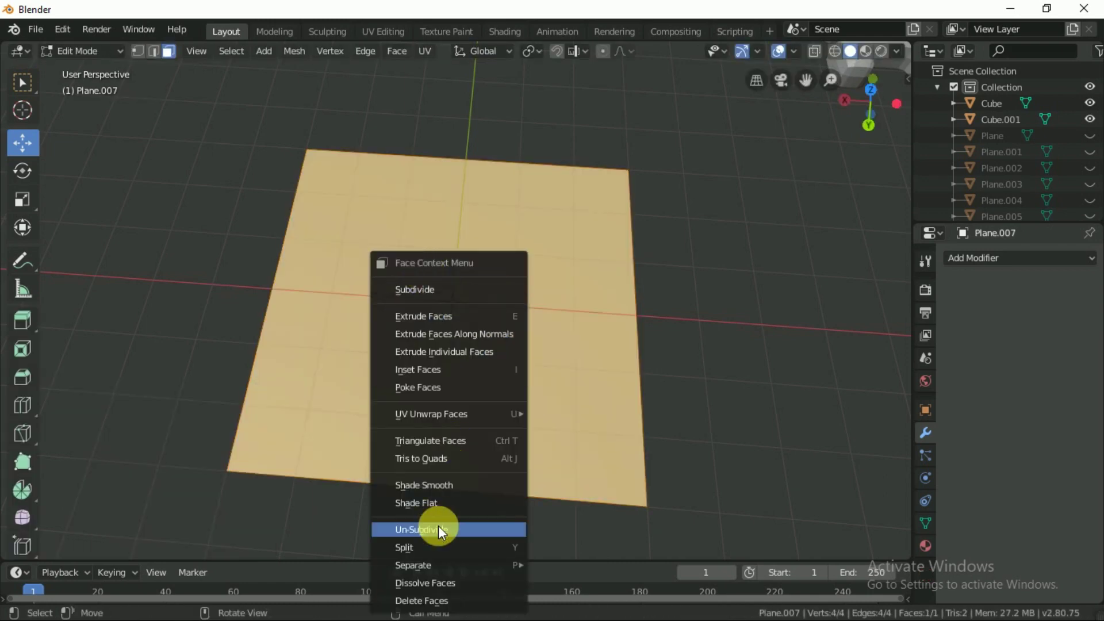
click(439, 288)
drag(234, 438, 270, 439)
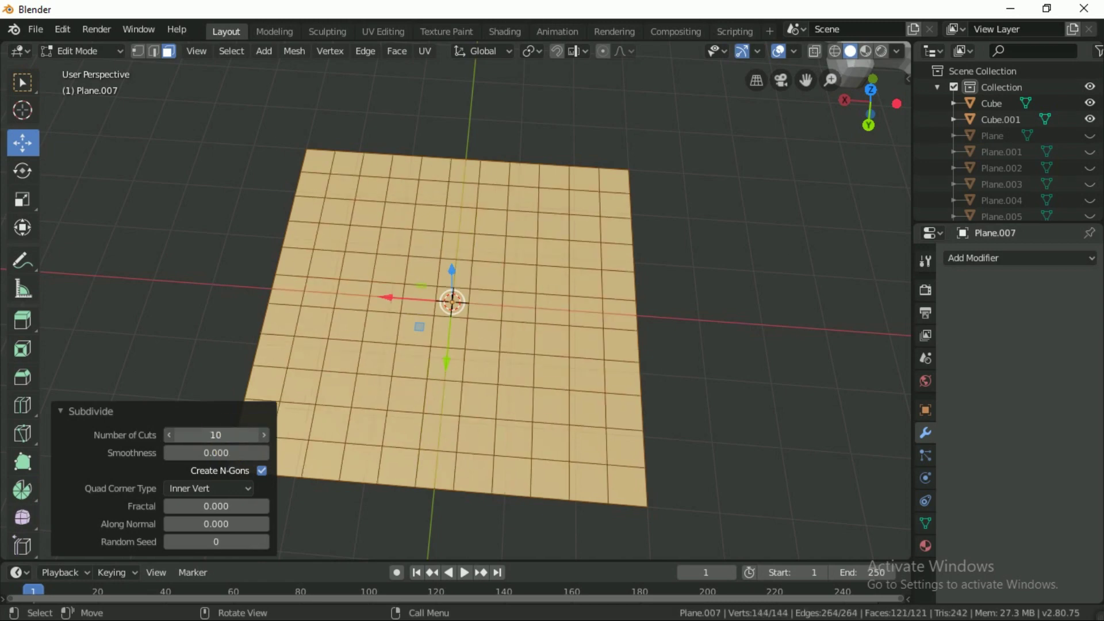
Step: Circle-select a broad central patch of faces and extrude it up as the first tier
click(503, 351)
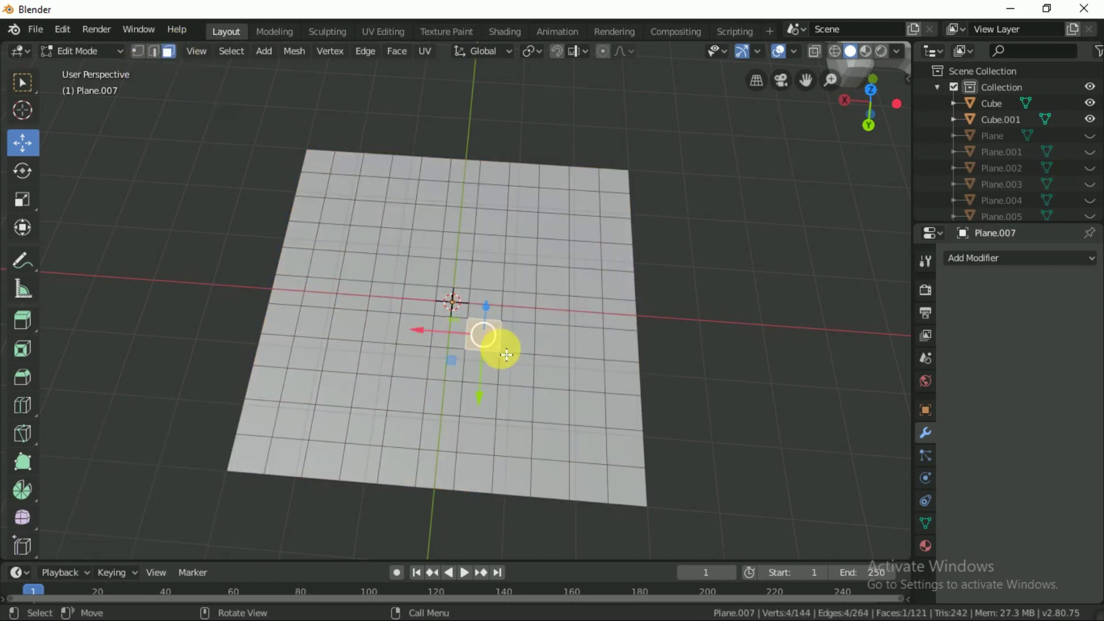
key(c)
mouse_move(511, 301)
mouse_down()
mouse_move(357, 249)
mouse_move(332, 345)
mouse_move(398, 293)
mouse_move(513, 414)
mouse_move(482, 297)
mouse_up()
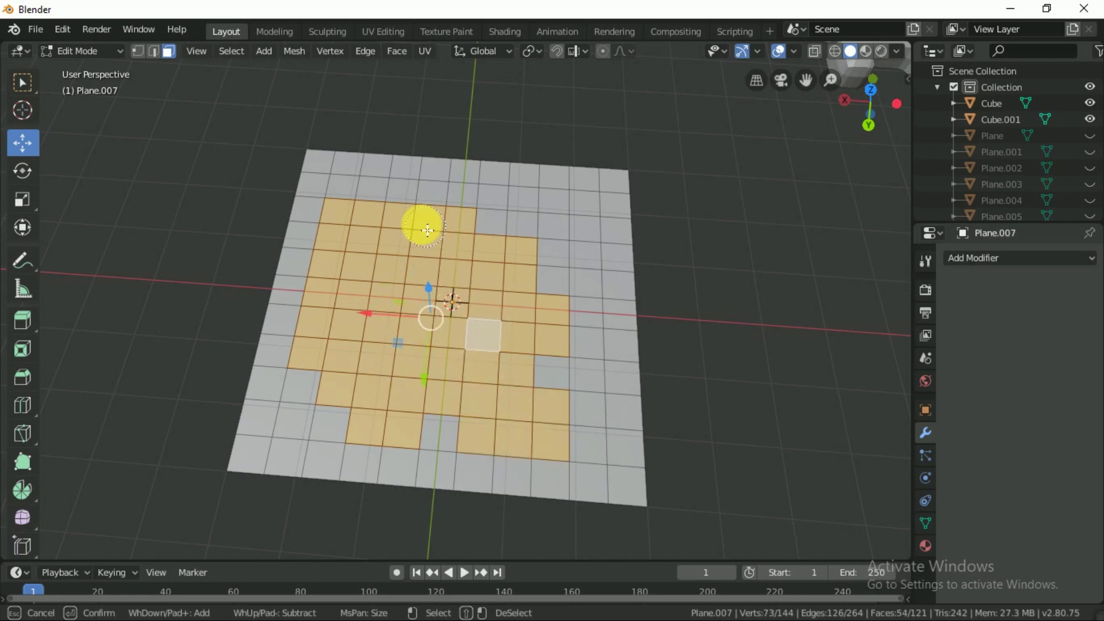
drag(428, 230, 382, 248)
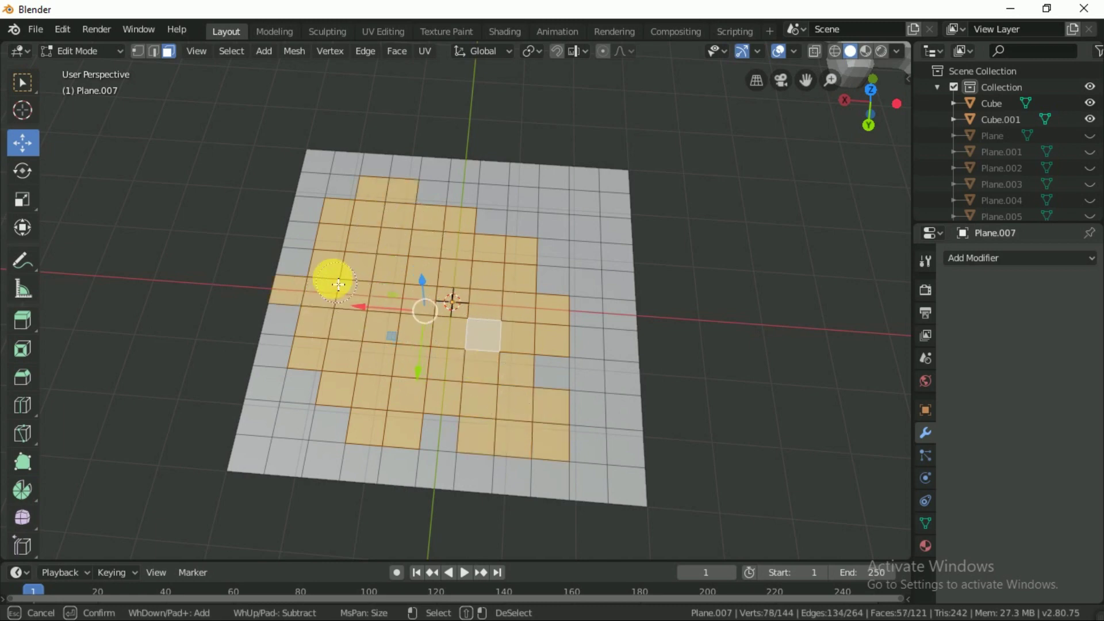
key(Escape)
key(e)
click(521, 357)
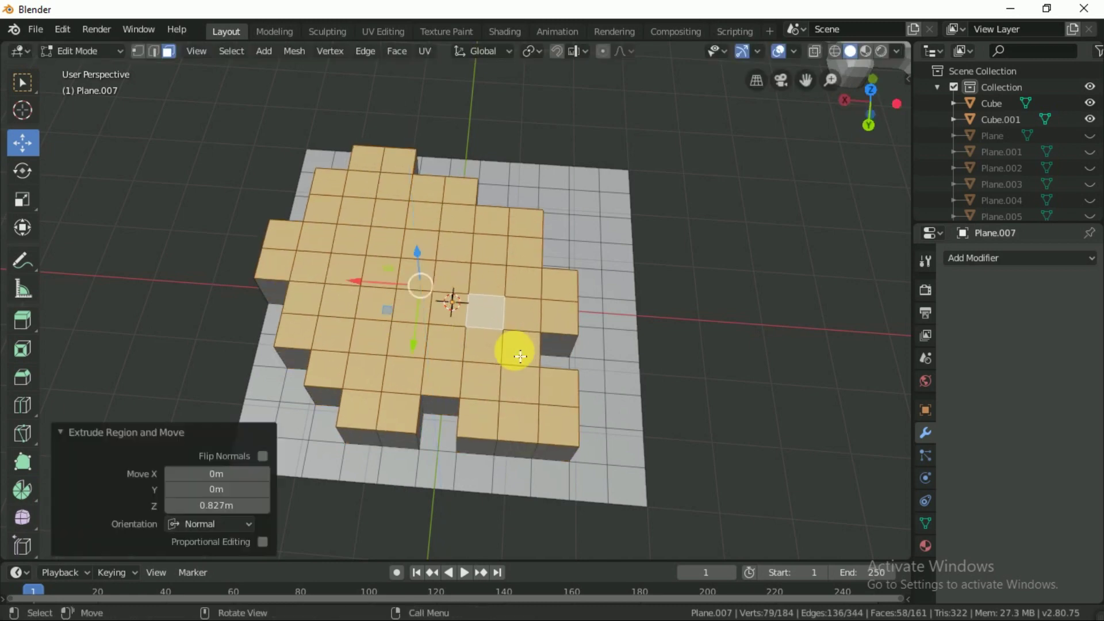
Step: Deselect the outer faces and extrude a smaller second tier, then a small top tier
key(c)
mouse_move(571, 424)
middle_down()
mouse_move(383, 400)
mouse_move(291, 333)
mouse_move(328, 189)
mouse_move(456, 203)
mouse_move(547, 254)
mouse_move(535, 399)
middle_up()
key(Escape)
key(e)
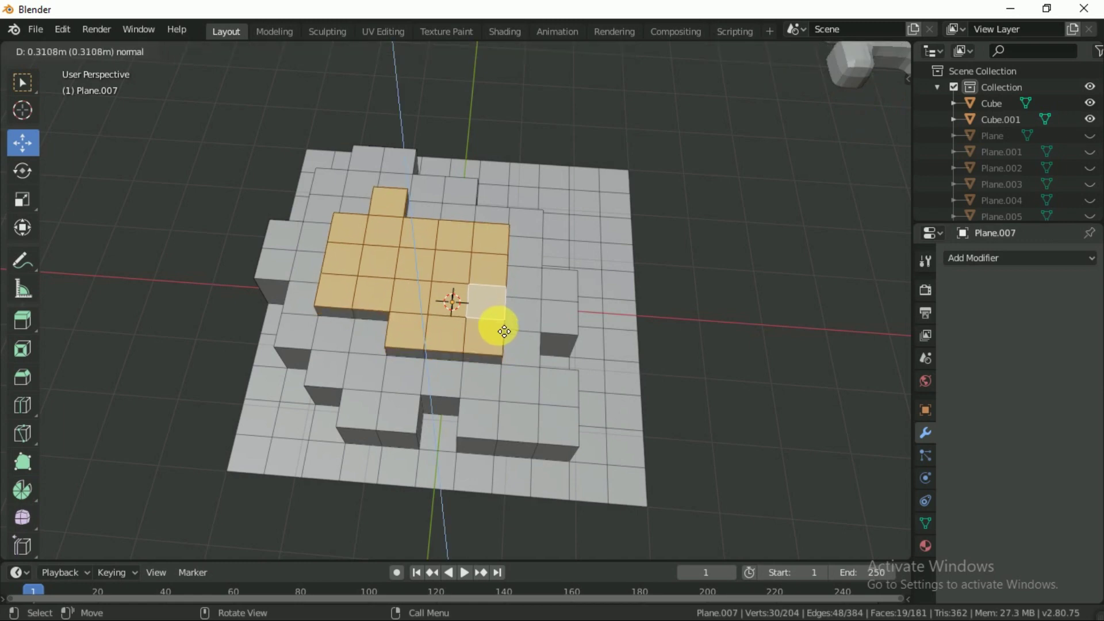
click(509, 323)
mouse_move(506, 322)
middle_down()
mouse_move(321, 247)
mouse_move(501, 227)
middle_up()
key(Escape)
key(e)
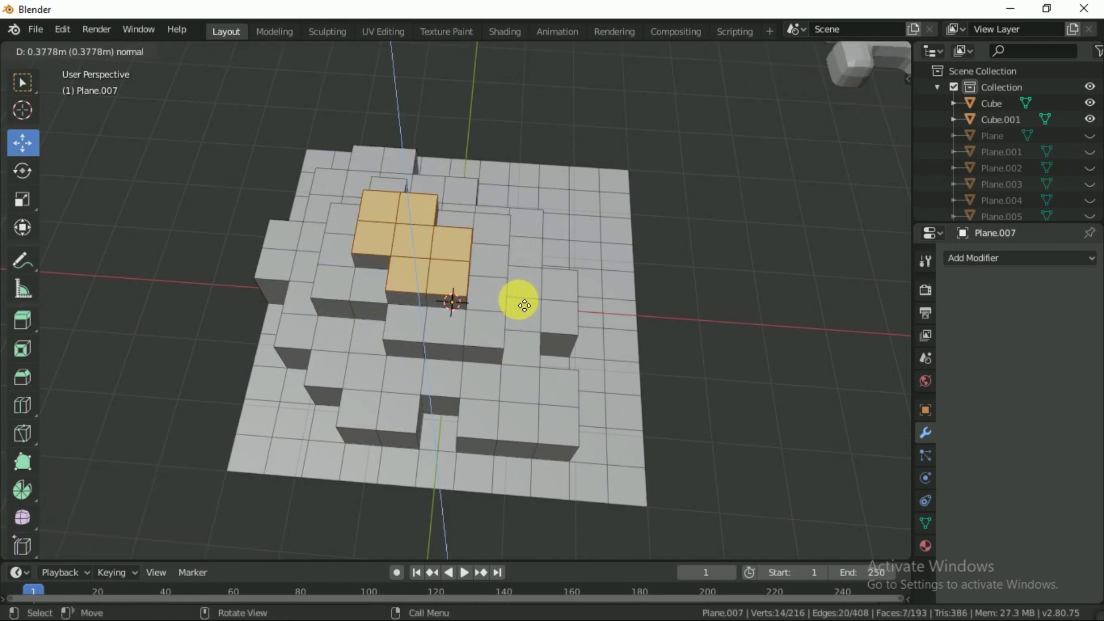
click(513, 301)
middle_drag(512, 300, 464, 389)
click(472, 387)
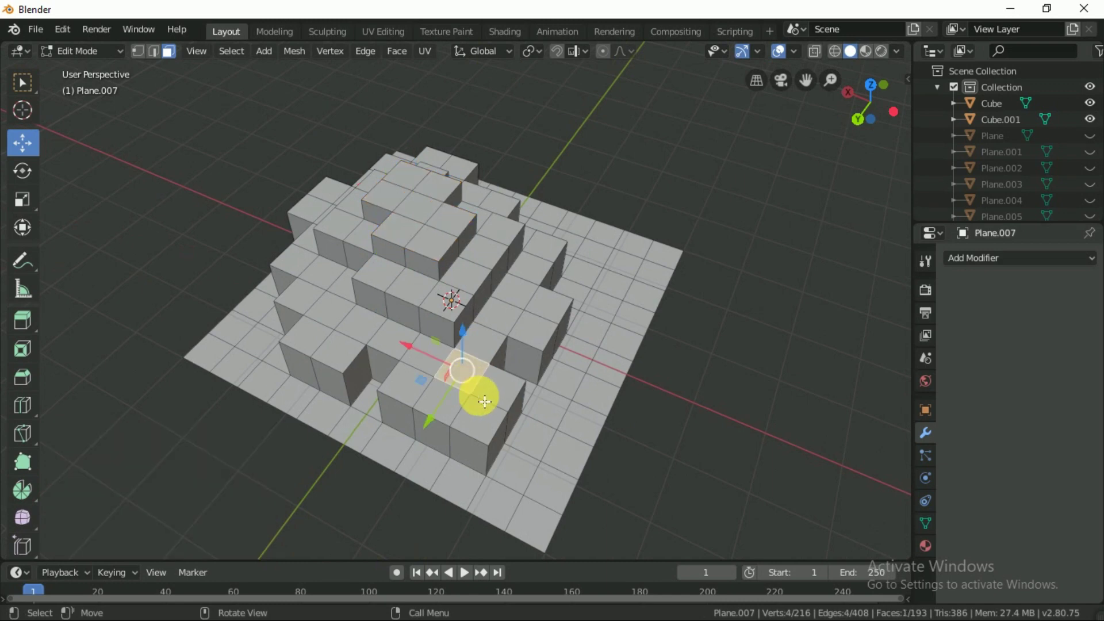
Step: Extrude the current face and three more single faces upward into block columns
key(e)
click(481, 387)
click(385, 345)
key(e)
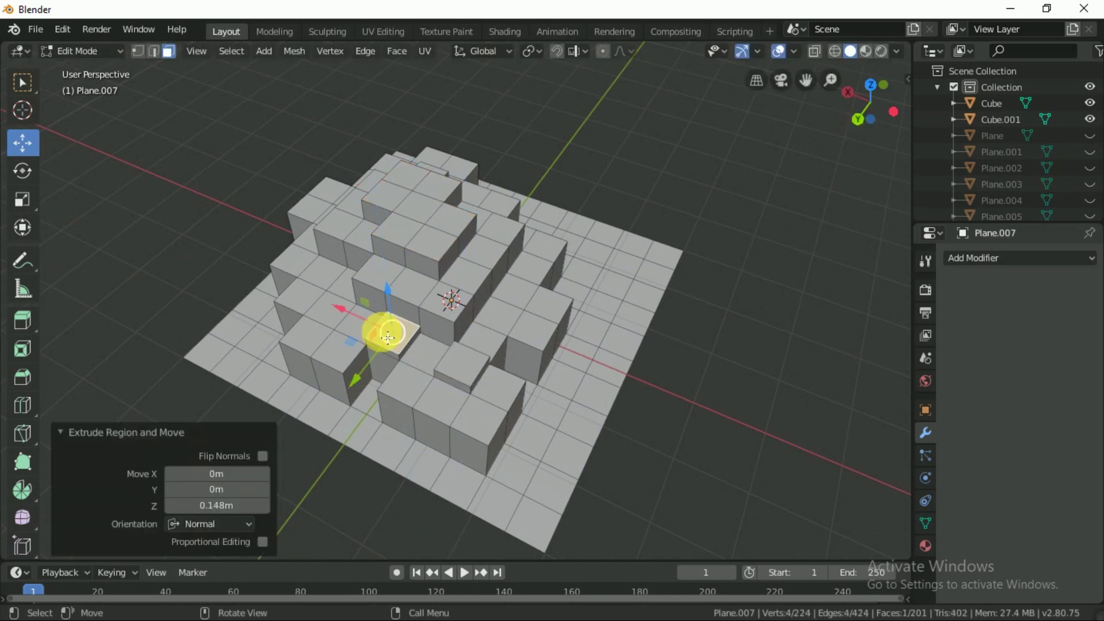
key(g)
key(z)
click(387, 291)
click(476, 431)
key(e)
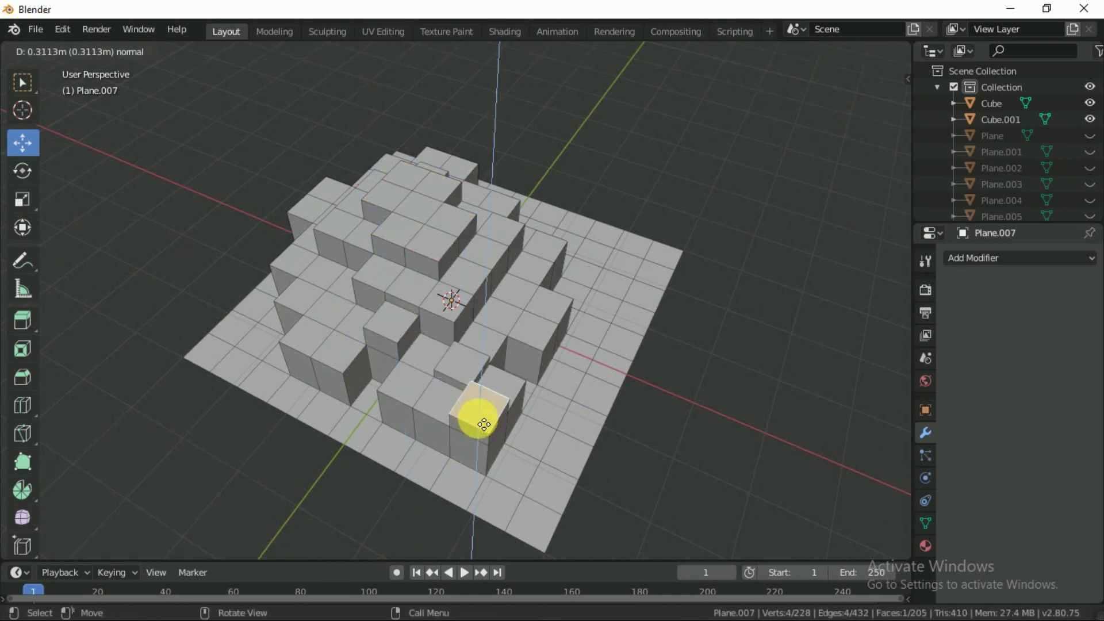
click(483, 412)
click(507, 293)
key(e)
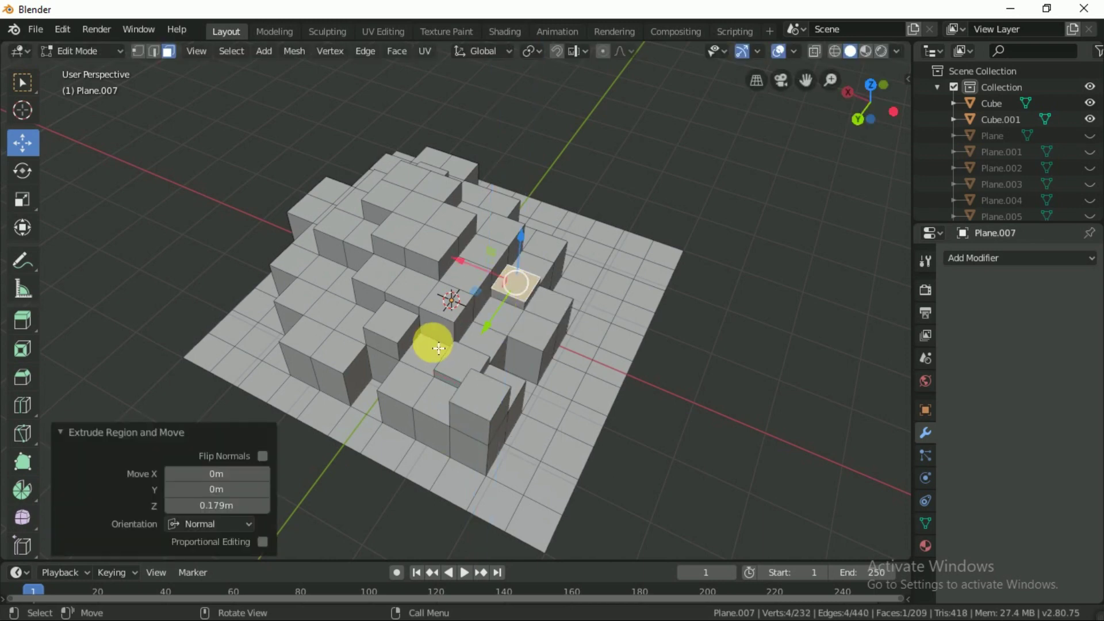
Step: Raise three more faces into columns, one reaching 0.729m
middle_drag(431, 340, 462, 371)
click(420, 345)
key(e)
click(421, 329)
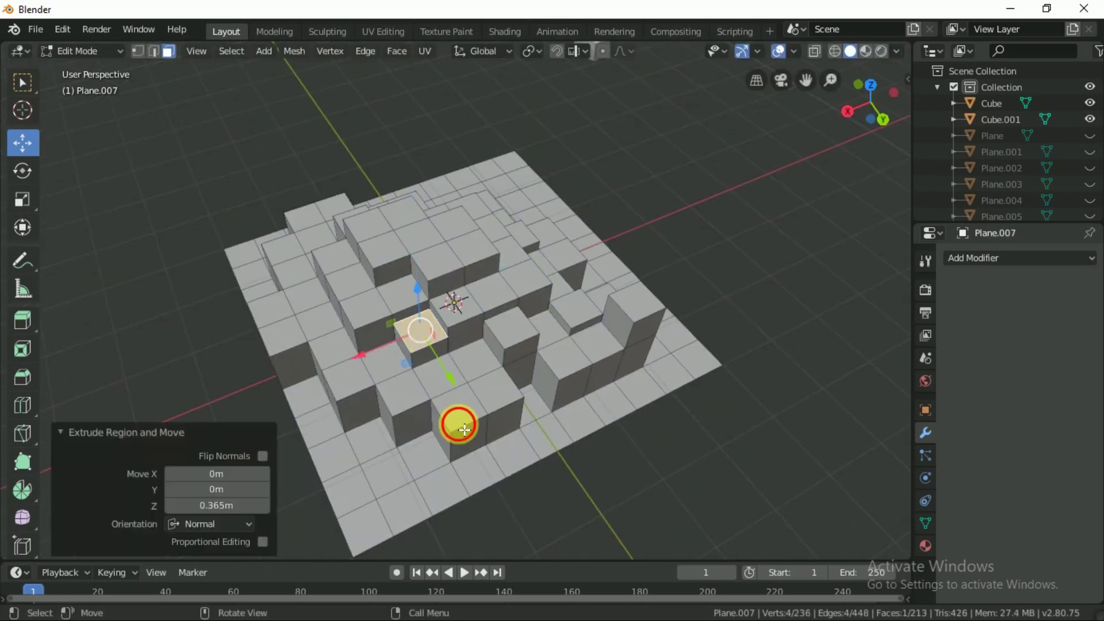
click(458, 424)
key(e)
click(471, 407)
mouse_move(402, 419)
middle_down()
mouse_move(431, 400)
mouse_move(481, 395)
mouse_move(476, 345)
middle_up()
click(432, 371)
key(e)
click(408, 418)
Step: Extrude four further faces upward to varied heights
click(493, 370)
key(e)
click(439, 385)
key(e)
click(480, 339)
key(e)
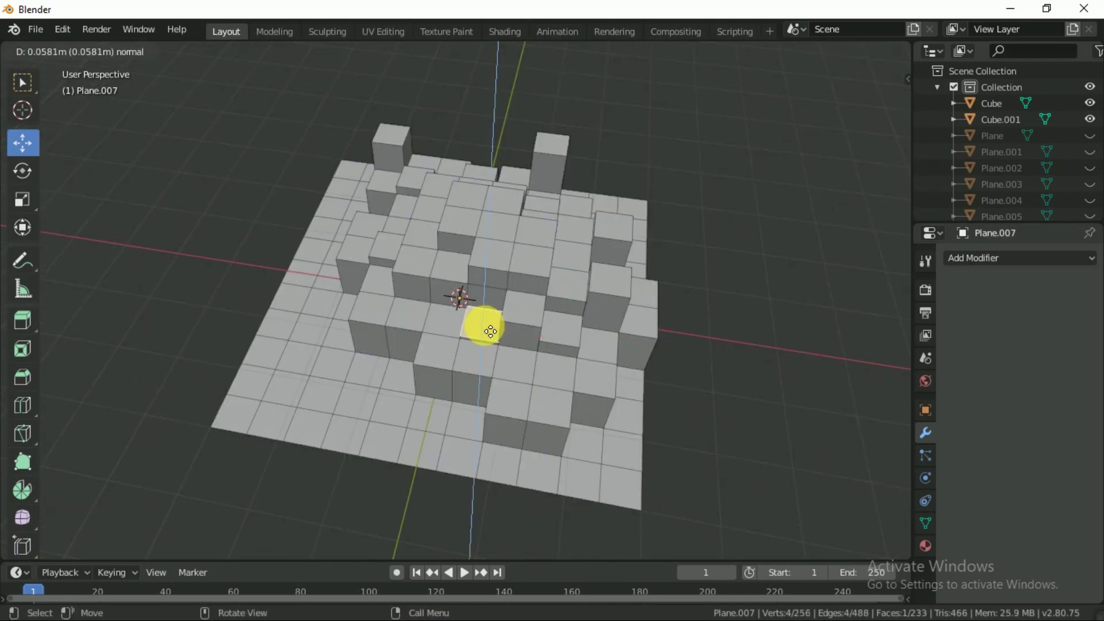
click(519, 401)
key(e)
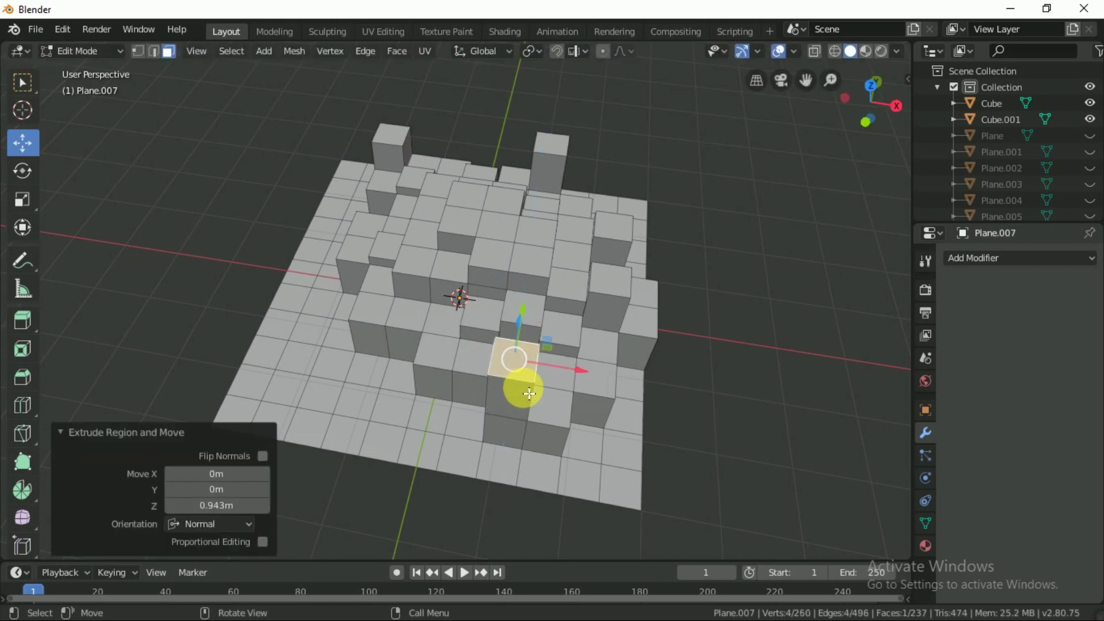
Step: From a new angle, raise more faces into columns, one to 0.832m
mouse_move(520, 387)
middle_down()
mouse_move(572, 309)
mouse_move(560, 326)
mouse_move(490, 235)
middle_up()
click(505, 287)
key(e)
click(510, 234)
key(e)
click(485, 230)
click(440, 206)
key(e)
click(409, 237)
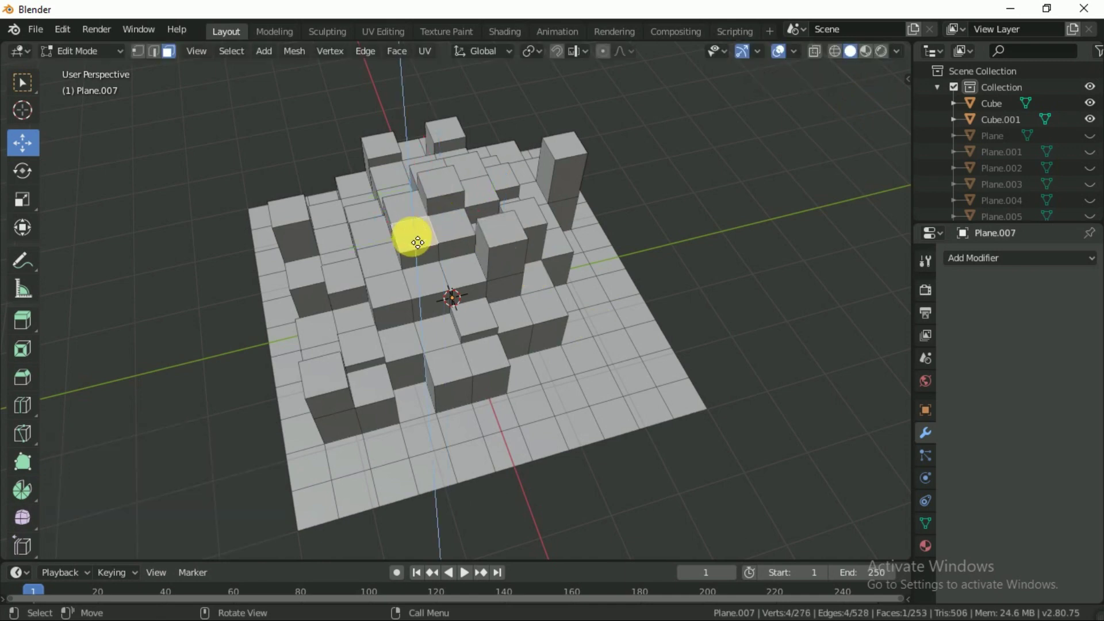
Step: Extrude another face 0.828m and raise a lower neighbouring face
key(e)
click(412, 192)
click(416, 356)
key(e)
click(410, 299)
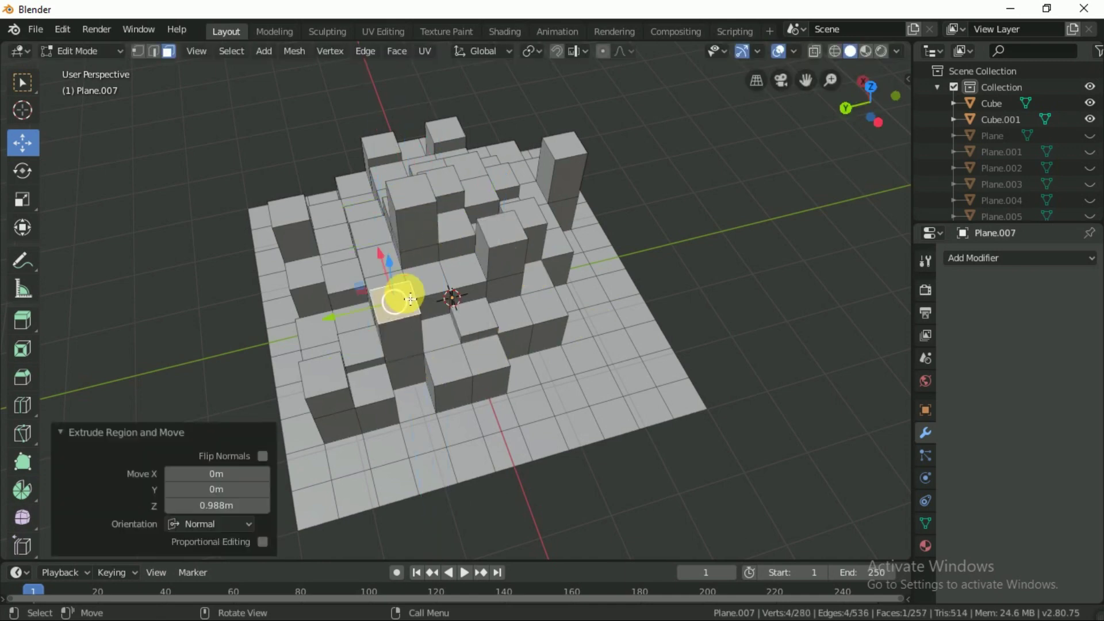
click(508, 369)
key(e)
click(420, 420)
Step: Raise further faces, including columns 0.662m and 1.1m tall
middle_drag(419, 419, 456, 321)
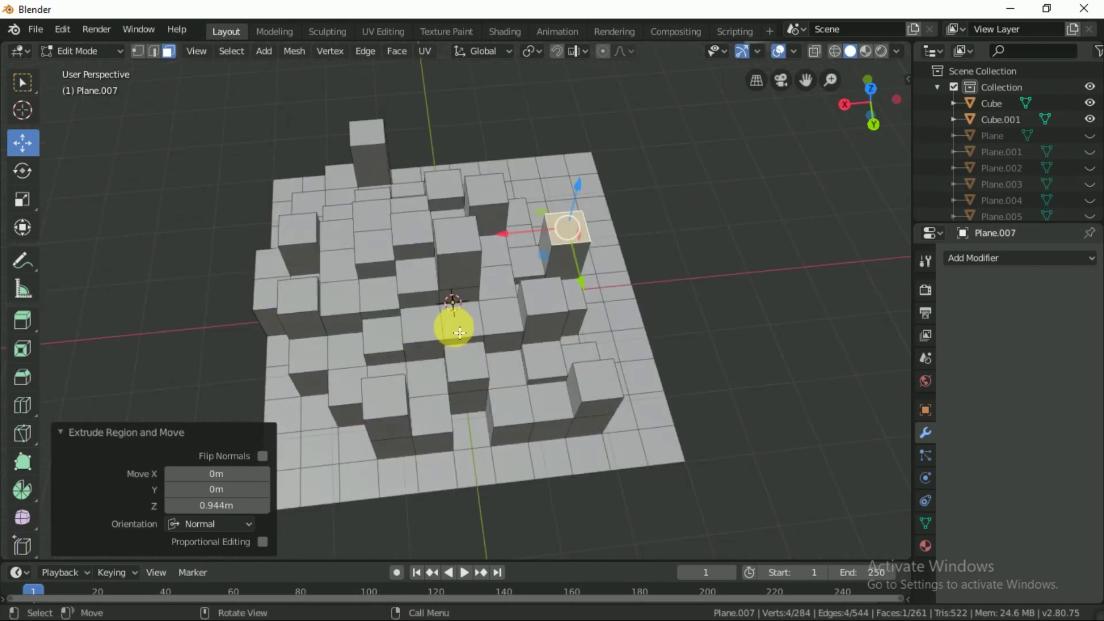
click(465, 323)
key(e)
click(451, 407)
middle_drag(451, 407, 432, 428)
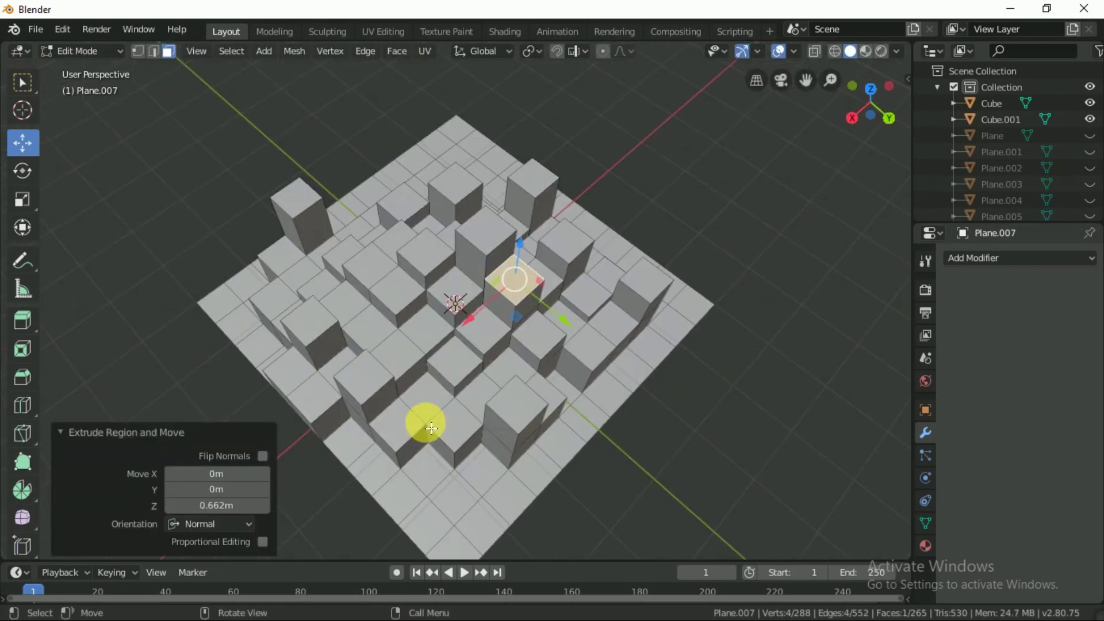
click(429, 401)
key(e)
click(493, 407)
middle_drag(493, 407, 481, 374)
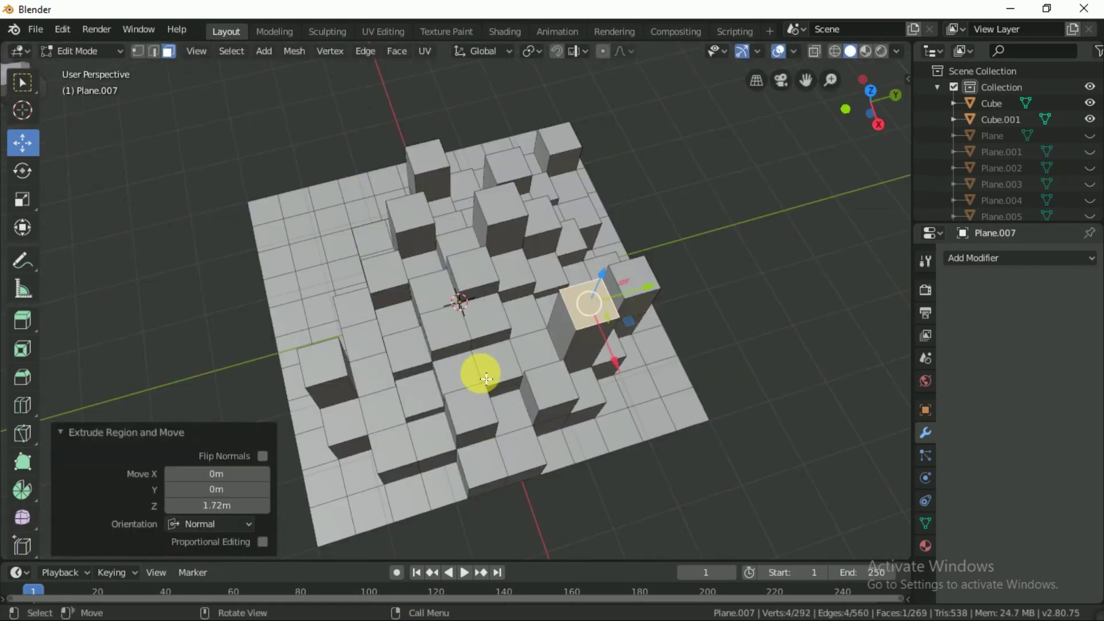
click(501, 370)
key(e)
Step: Extrude two more faces, one to 0.543m, completing the jagged column cluster
click(501, 328)
middle_drag(501, 328, 581, 377)
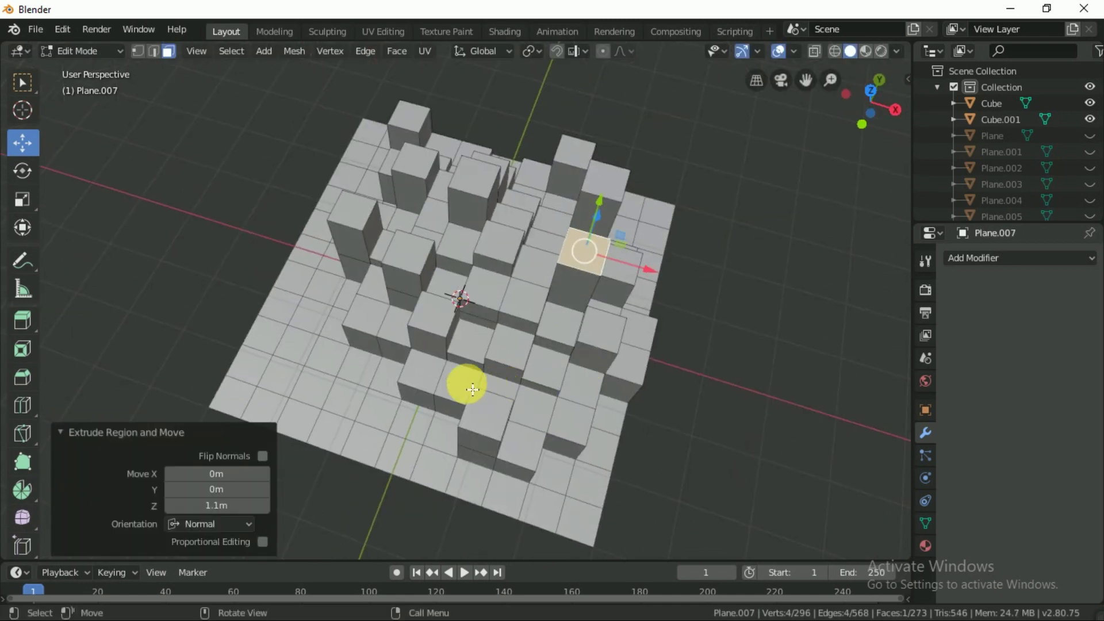
click(431, 369)
key(e)
click(432, 352)
middle_drag(432, 352, 554, 368)
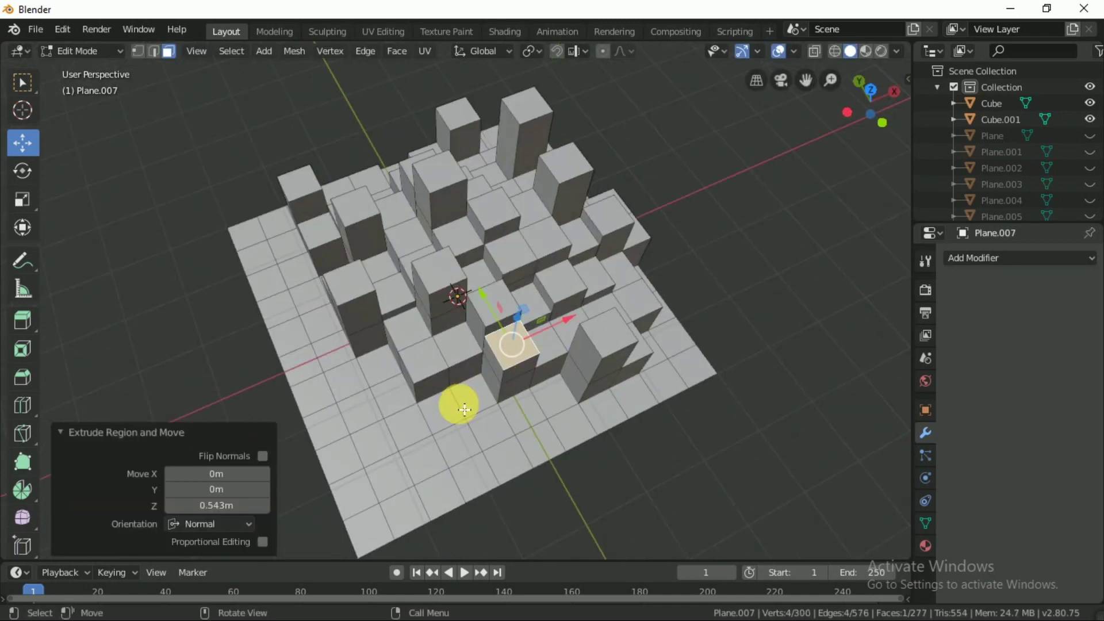
click(460, 352)
key(e)
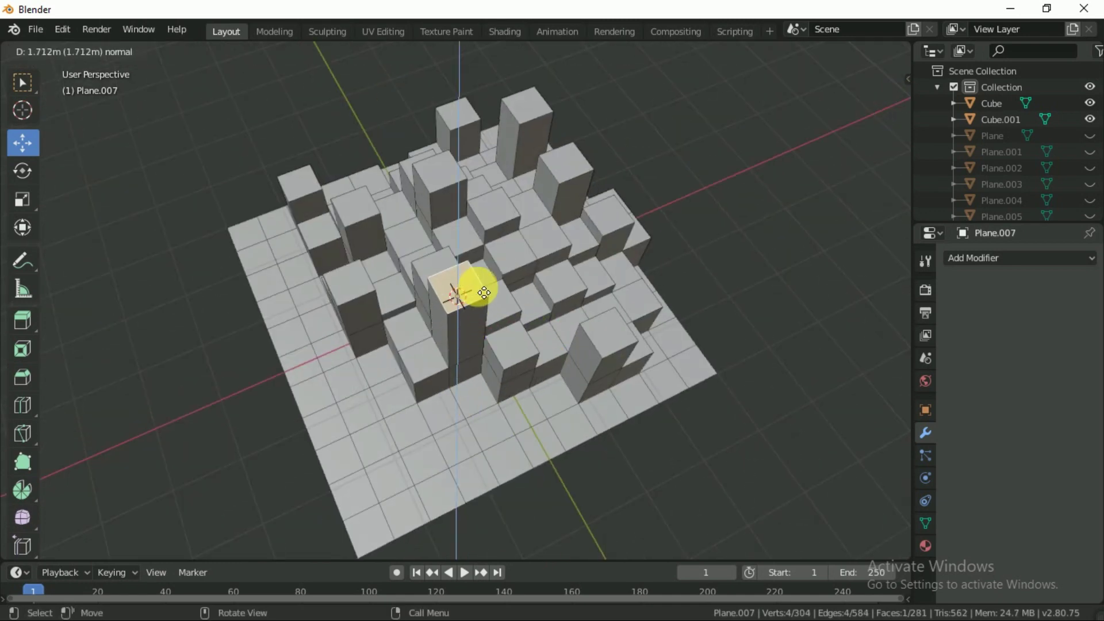
click(484, 292)
Step: Switch to top view and circle-select a strip of the flat floor faces
mouse_move(523, 390)
middle_down()
mouse_move(493, 432)
mouse_move(587, 337)
mouse_move(631, 353)
middle_up()
key(KP_7)
click(639, 354)
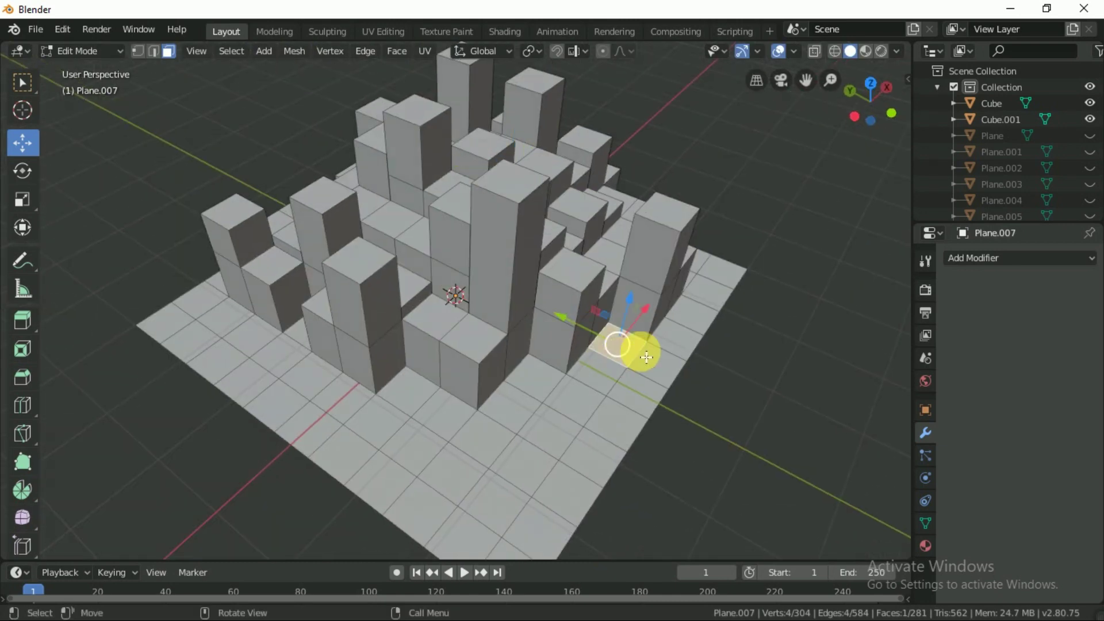
key(c)
mouse_move(700, 315)
mouse_down()
mouse_move(593, 422)
mouse_move(502, 473)
mouse_move(562, 513)
mouse_move(447, 495)
mouse_move(429, 441)
mouse_move(327, 454)
mouse_move(312, 407)
mouse_move(217, 347)
mouse_move(194, 318)
mouse_up()
Step: Add the floor edge faces on the far side to the circle selection
right_click(345, 395)
middle_drag(345, 395, 447, 443)
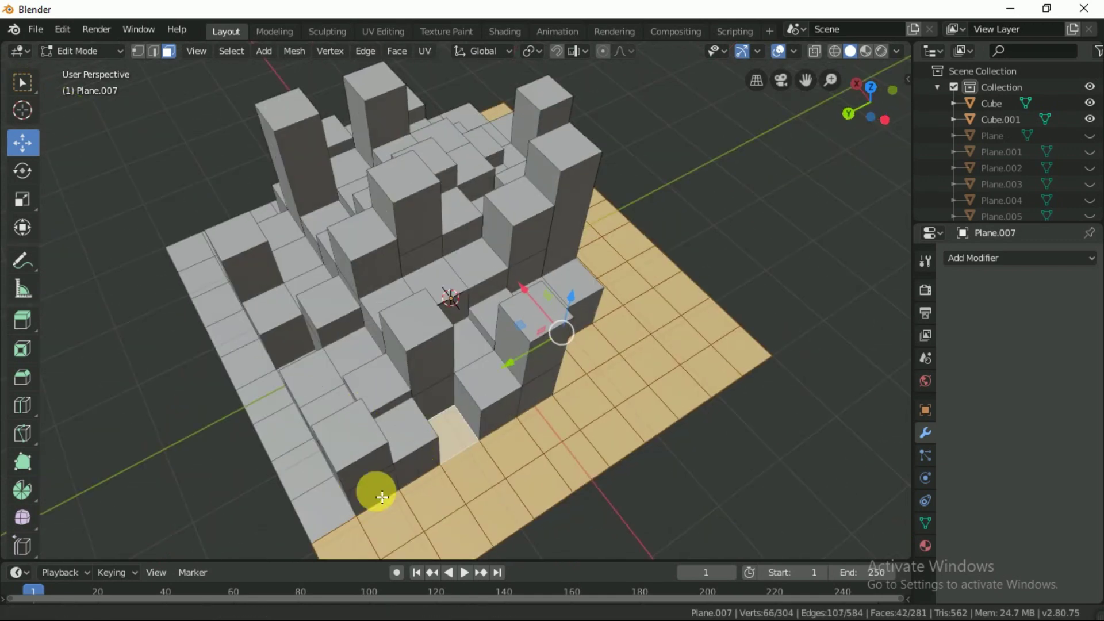
mouse_move(374, 489)
middle_down()
mouse_move(554, 469)
mouse_move(559, 481)
middle_up()
key(c)
mouse_move(560, 481)
mouse_down()
mouse_move(572, 443)
mouse_move(240, 309)
mouse_up()
right_click(240, 309)
Step: Brush the remaining bottom floor faces into the selection and check it
mouse_move(240, 308)
middle_down()
mouse_move(395, 340)
mouse_move(439, 402)
middle_up()
key(c)
drag(439, 402, 304, 410)
mouse_move(299, 401)
middle_down()
mouse_move(395, 437)
mouse_move(523, 328)
mouse_move(527, 461)
middle_up()
mouse_move(534, 453)
mouse_down()
mouse_move(444, 481)
mouse_move(429, 459)
mouse_move(530, 449)
mouse_up()
right_click(530, 450)
mouse_move(492, 315)
middle_down()
mouse_move(572, 340)
mouse_move(475, 298)
mouse_move(574, 246)
mouse_move(603, 370)
mouse_move(490, 404)
middle_up()
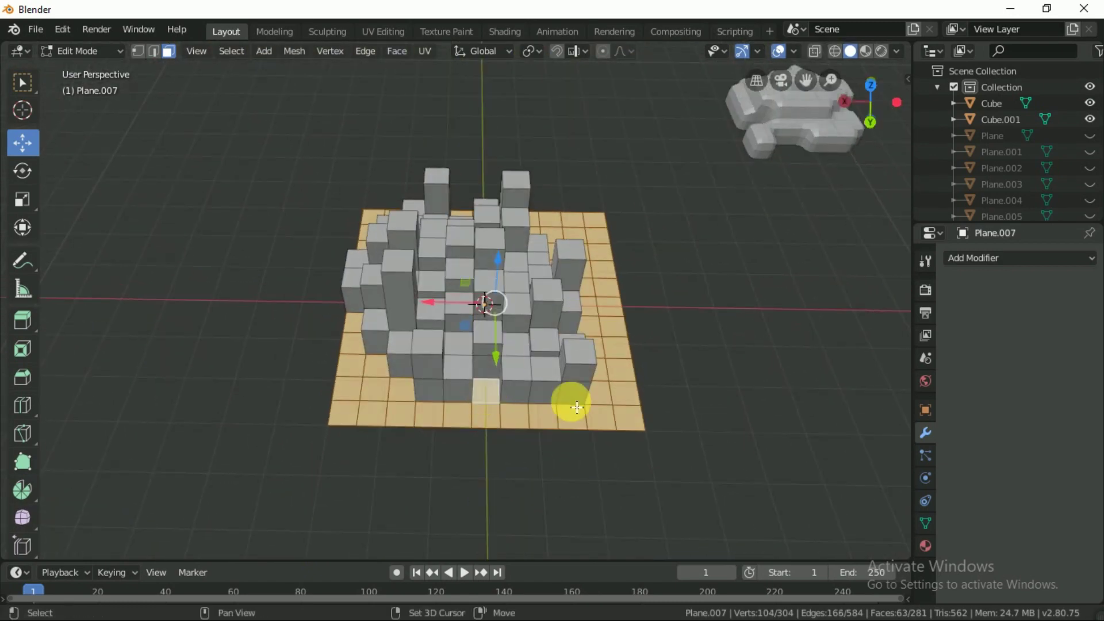
mouse_move(577, 407)
middle_down()
mouse_move(464, 394)
mouse_move(412, 415)
mouse_move(567, 419)
middle_up()
Step: Delete the selected floor faces and return to Object Mode
key(x)
click(456, 424)
key(Tab)
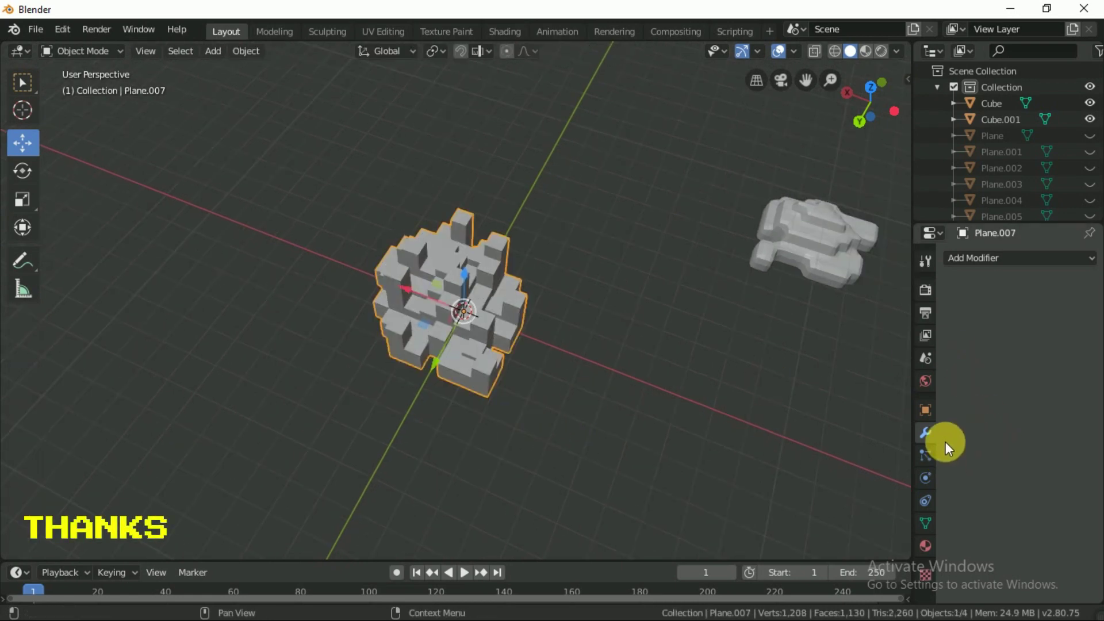
Step: Add a Subdivision Surface modifier to the columns and apply it
click(952, 261)
click(799, 517)
mouse_move(691, 403)
middle_down()
mouse_move(643, 371)
mouse_move(790, 323)
middle_up()
click(989, 306)
Step: Move the spiky rock piece -20.8m along Y, away from the other rocks
click(626, 351)
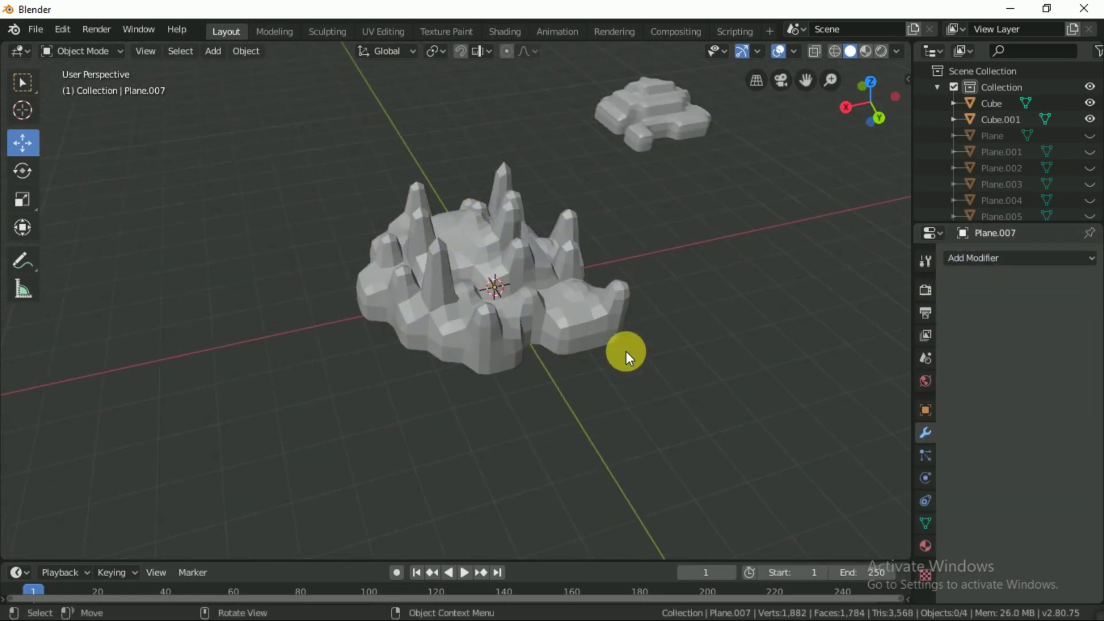
middle_drag(626, 351, 416, 310)
click(415, 311)
scroll(430, 337, down, 4)
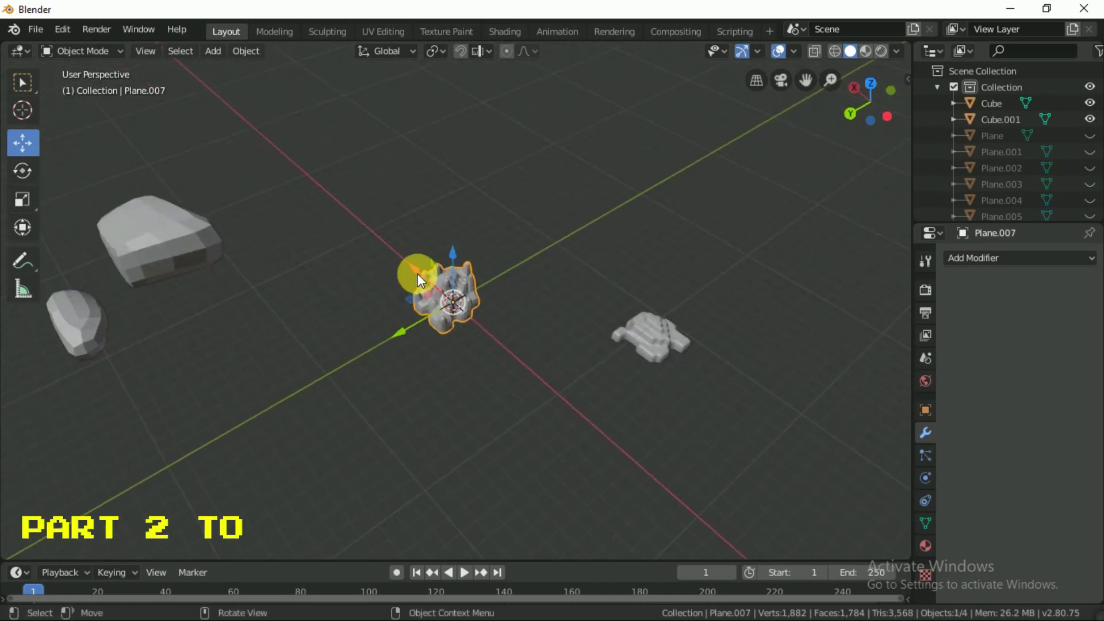
drag(417, 274, 636, 420)
key(g)
key(y)
click(632, 345)
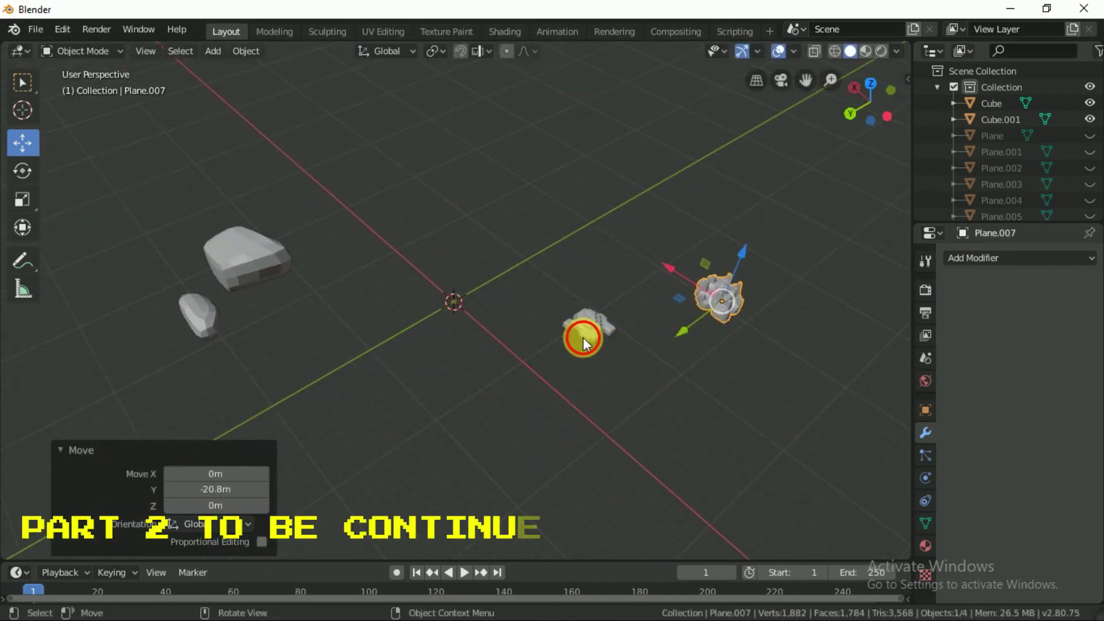